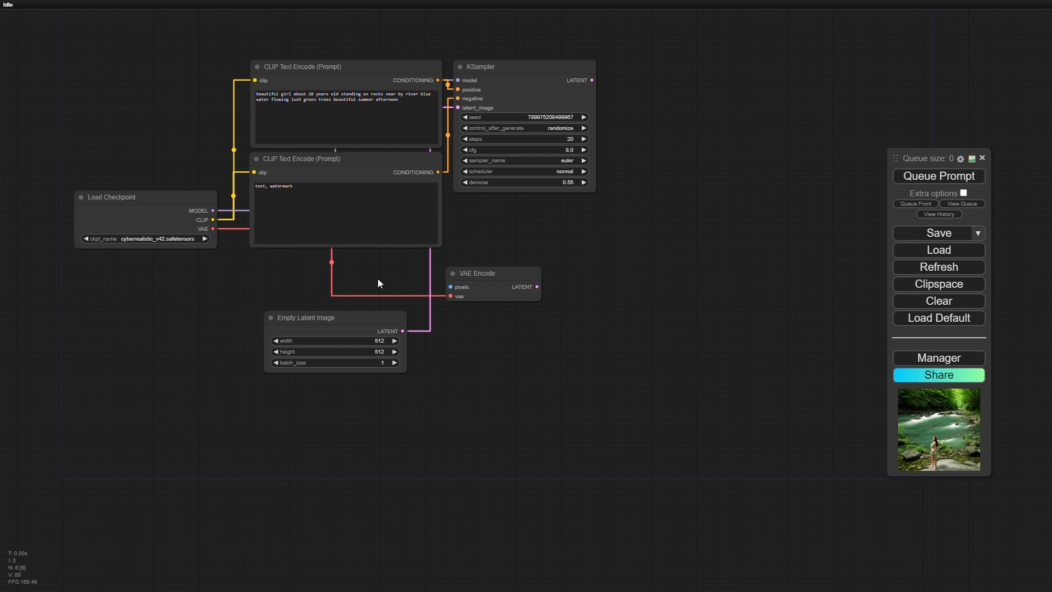
# - Add a Load Image node and place it below the Empty Latent Image node
pyautogui.doubleClick(411, 413)
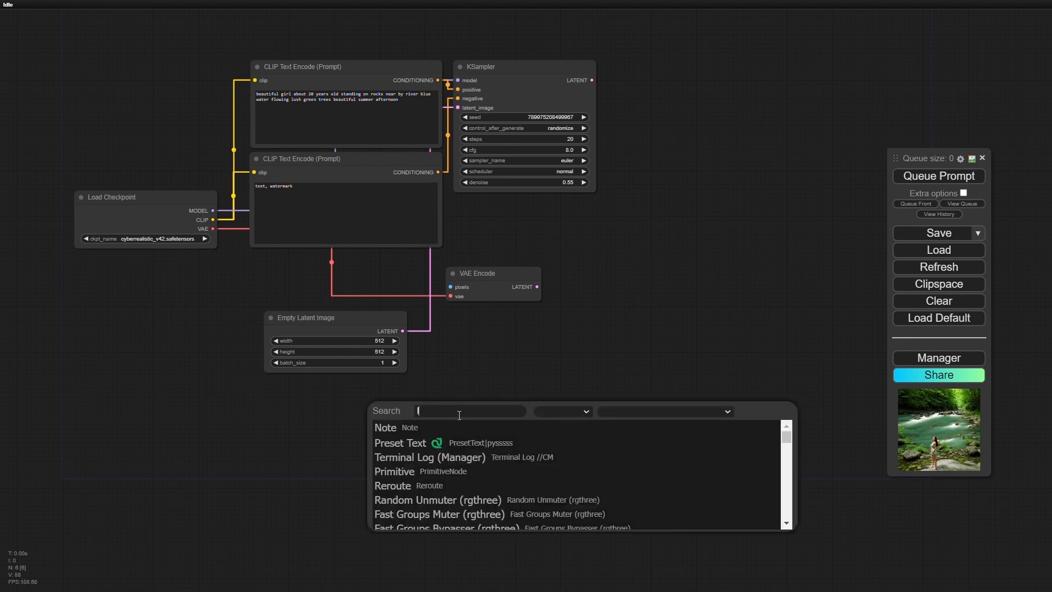
pyautogui.write('load')
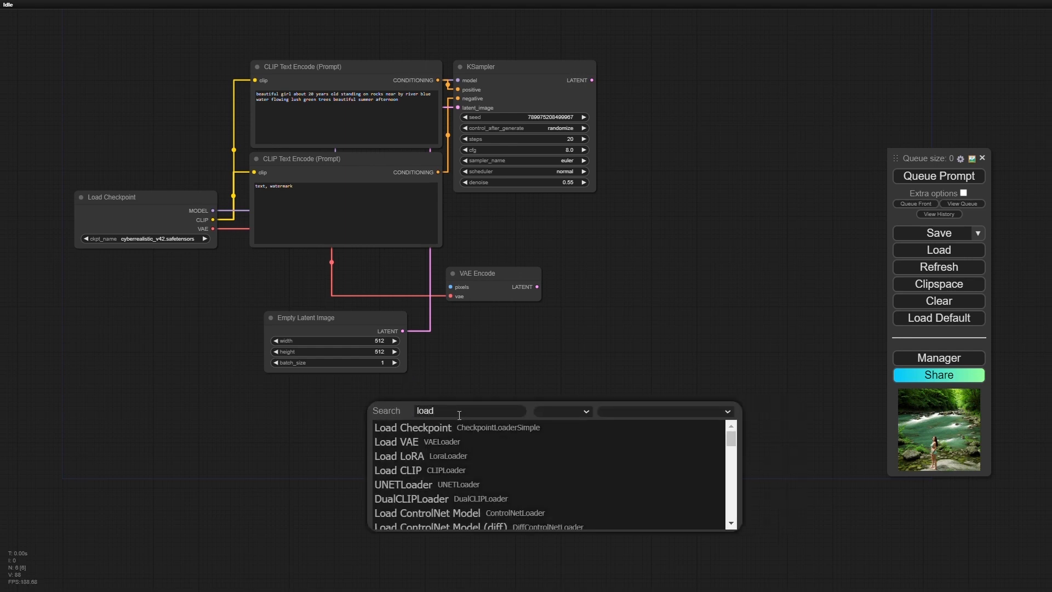
pyautogui.write(' ima')
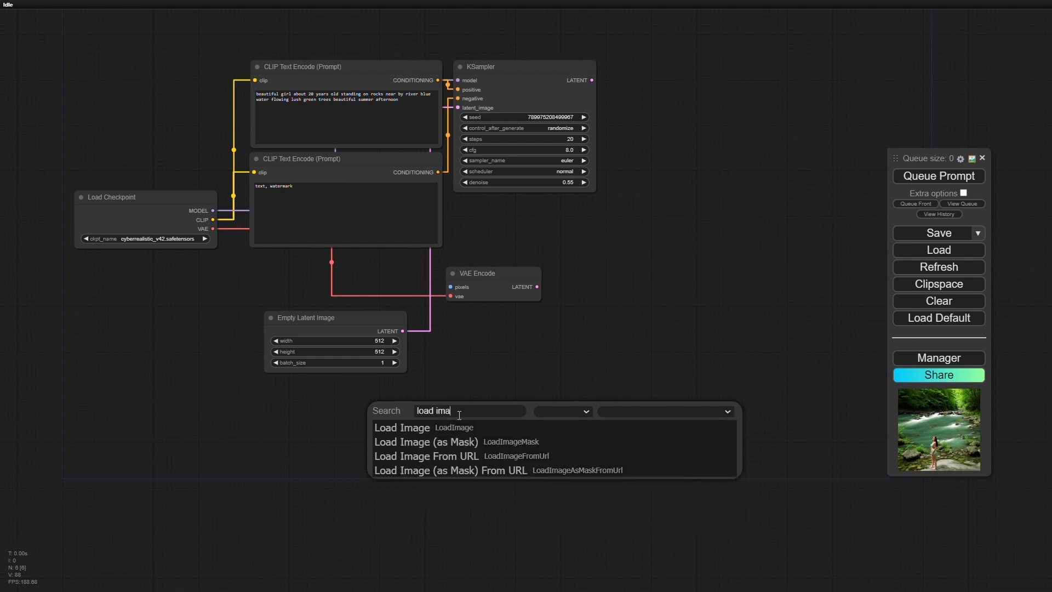
pyautogui.click(447, 428)
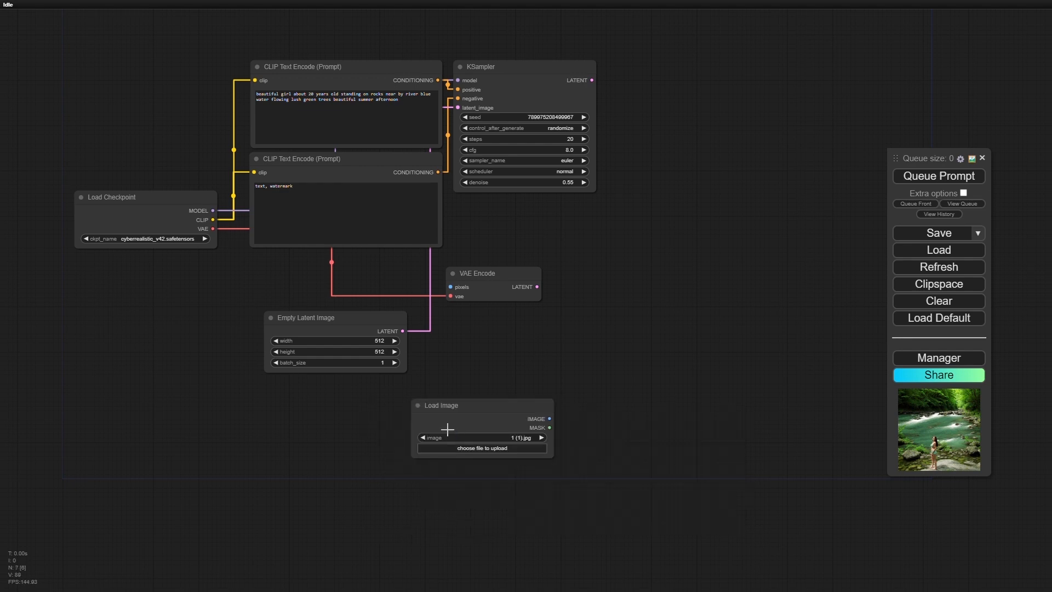
pyautogui.moveTo(483, 408); pyautogui.dragTo(330, 392)
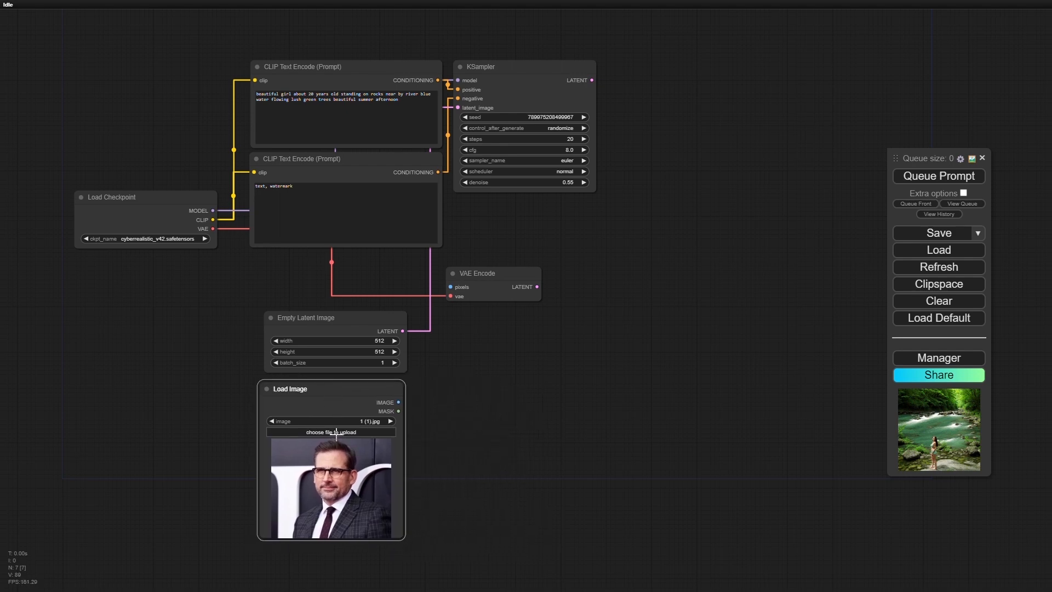
# - Upload the ComfyUI_temp_mivzk_00004_ PNG from Downloads into the Load Image node
pyautogui.click(337, 433)
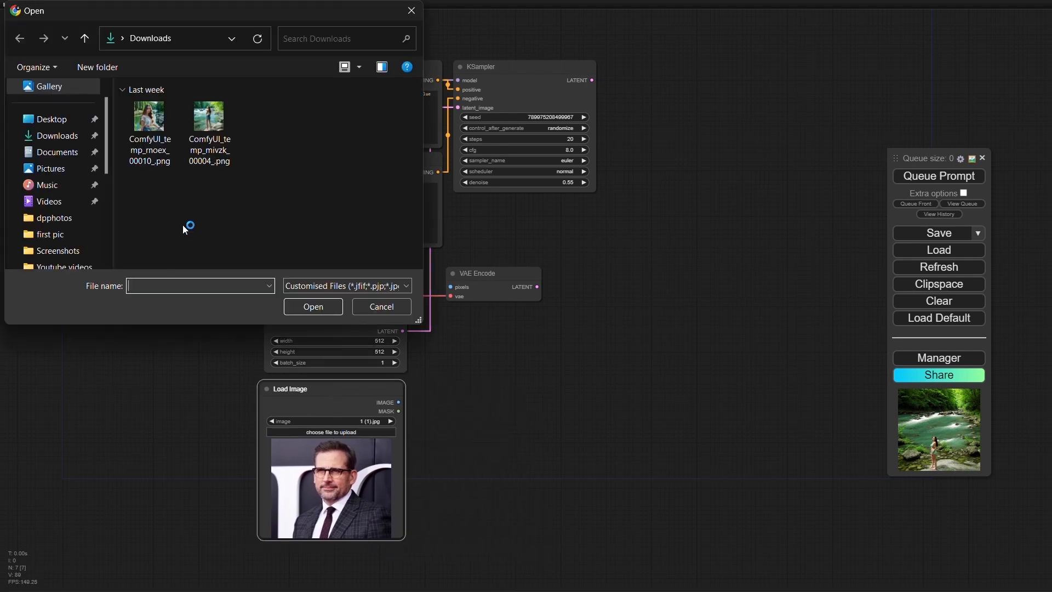
pyautogui.doubleClick(205, 140)
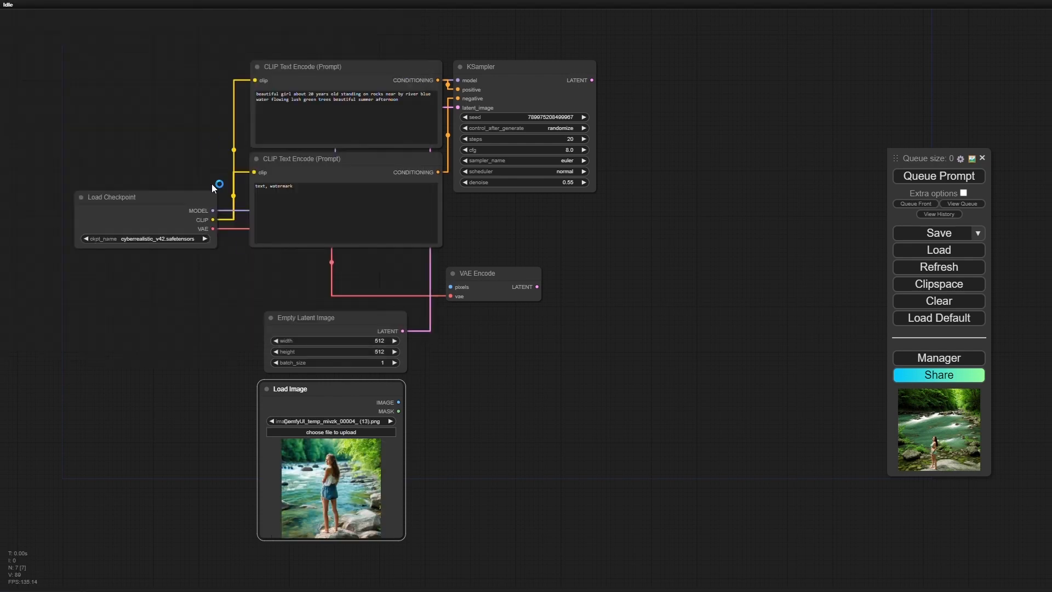
pyautogui.scroll(14, 319, 462)
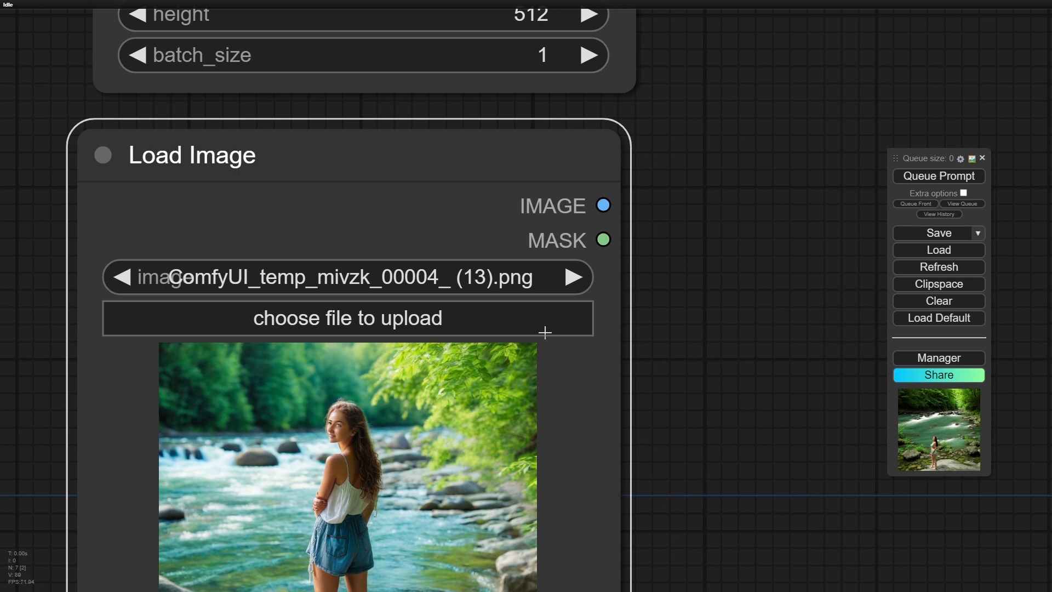
pyautogui.scroll(-12, 423, 310)
pyautogui.scroll(-1, 423, 310)
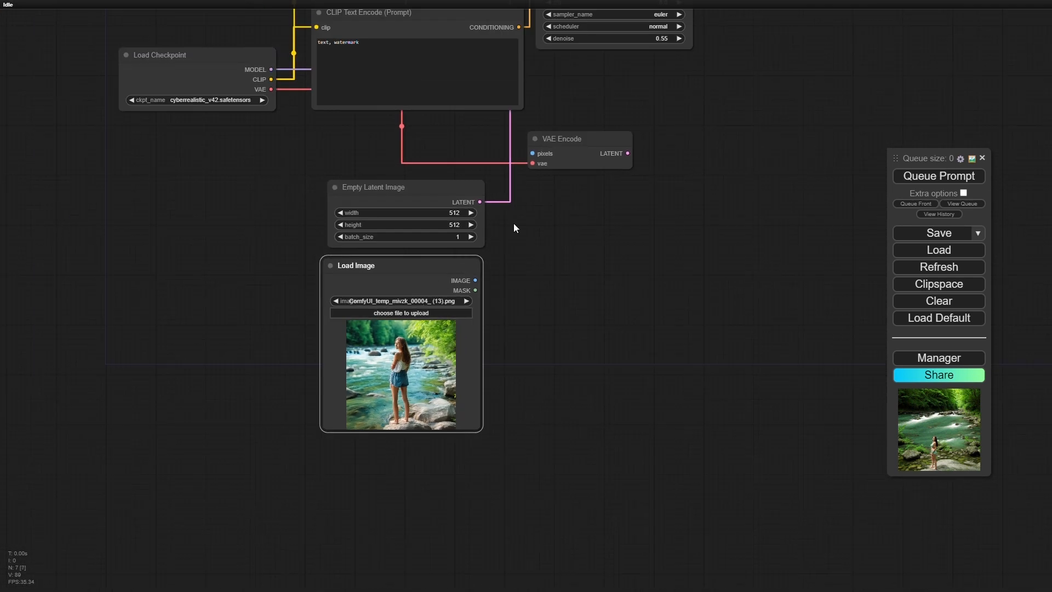
# - Examine the positive and negative prompt texts in the two CLIP Text Encode nodes and the overall workflow
pyautogui.moveTo(747, 189); pyautogui.dragTo(756, 439)
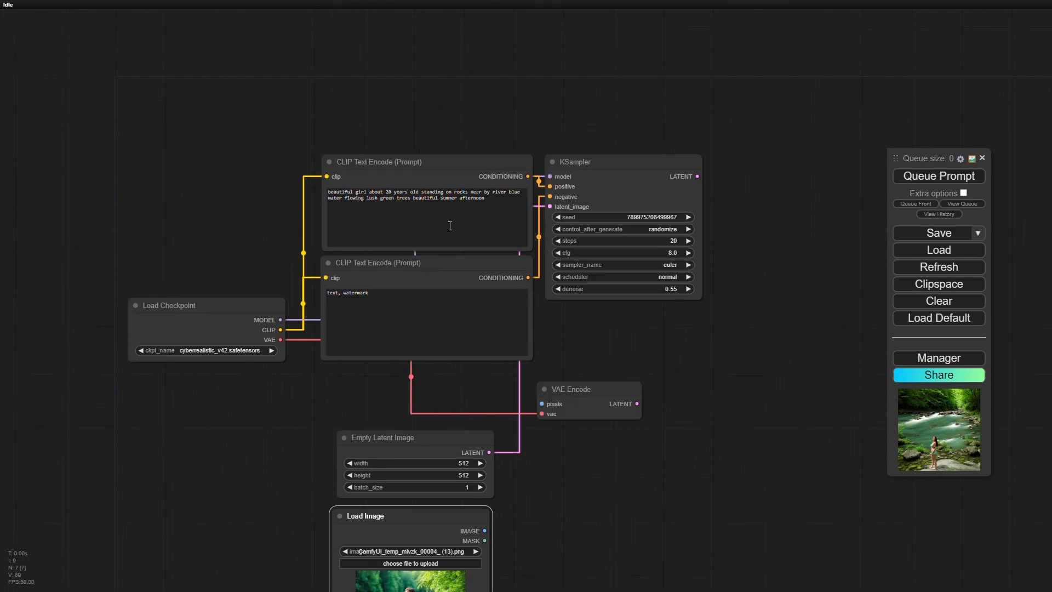
pyautogui.click(212, 205)
pyautogui.scroll(3, 235, 212)
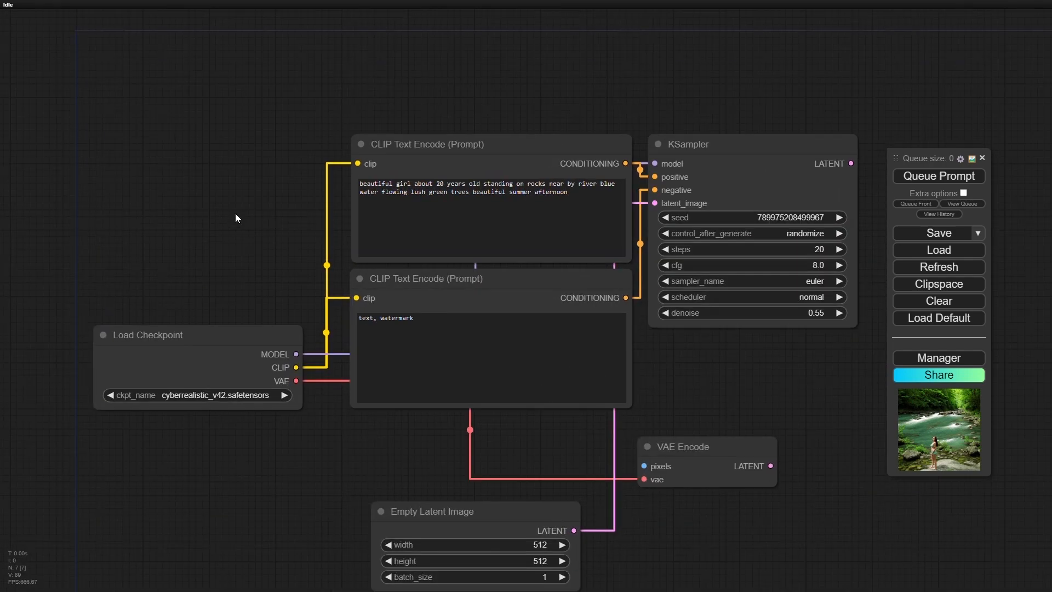
pyautogui.scroll(7, 235, 212)
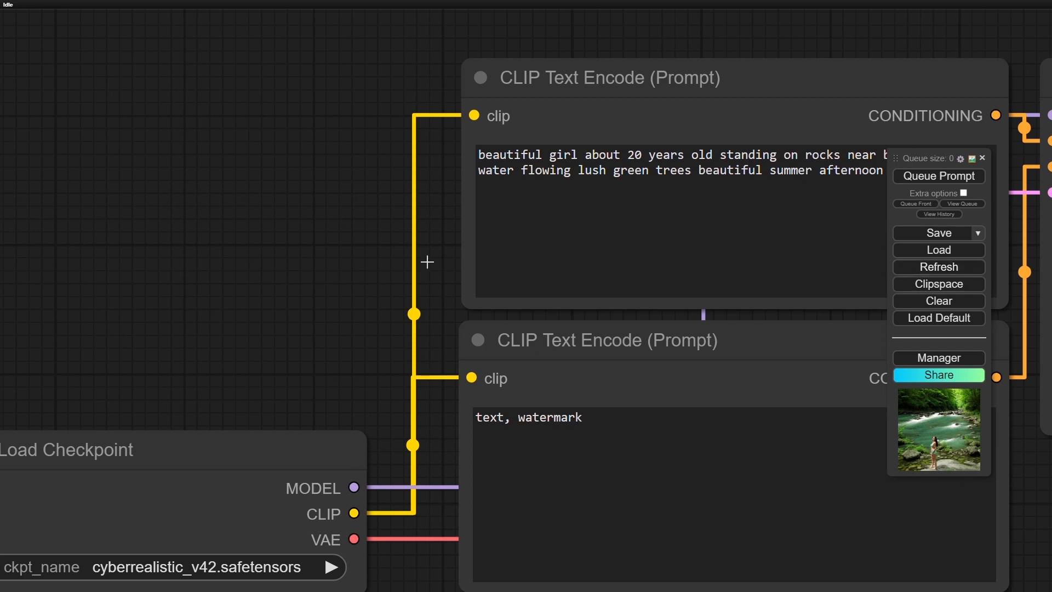
pyautogui.moveTo(304, 202); pyautogui.dragTo(139, 206)
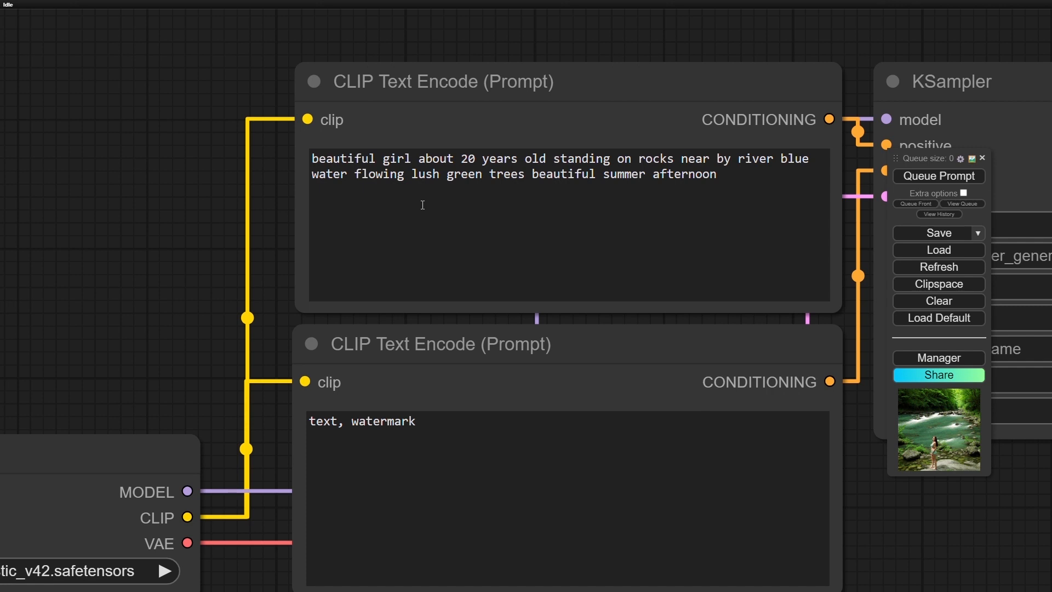
pyautogui.scroll(-5, 902, 543)
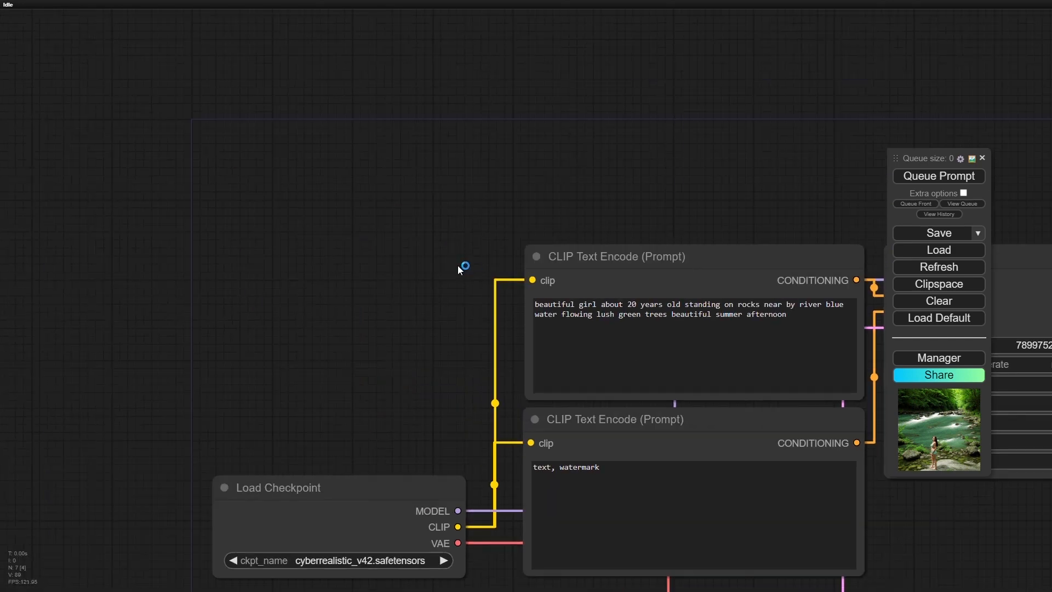
pyautogui.scroll(-4, 405, 247)
pyautogui.scroll(-2, 405, 248)
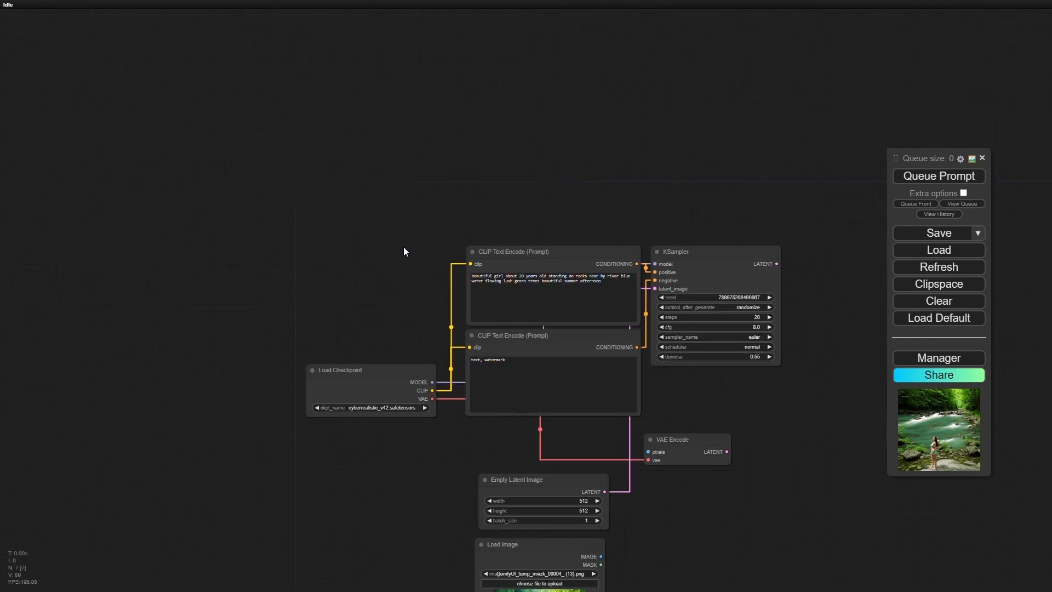
pyautogui.moveTo(403, 246); pyautogui.dragTo(190, 119)
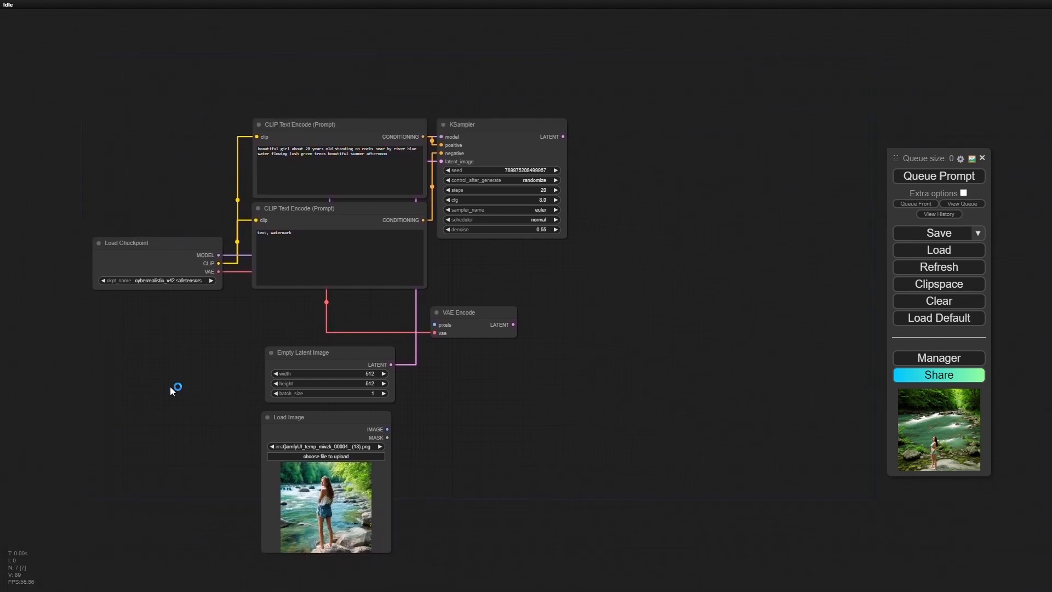
# - Add a VAE Encode node fed by the Load Image node's IMAGE output and connect its vae input to the Load Checkpoint VAE output
pyautogui.scroll(5, 213, 473)
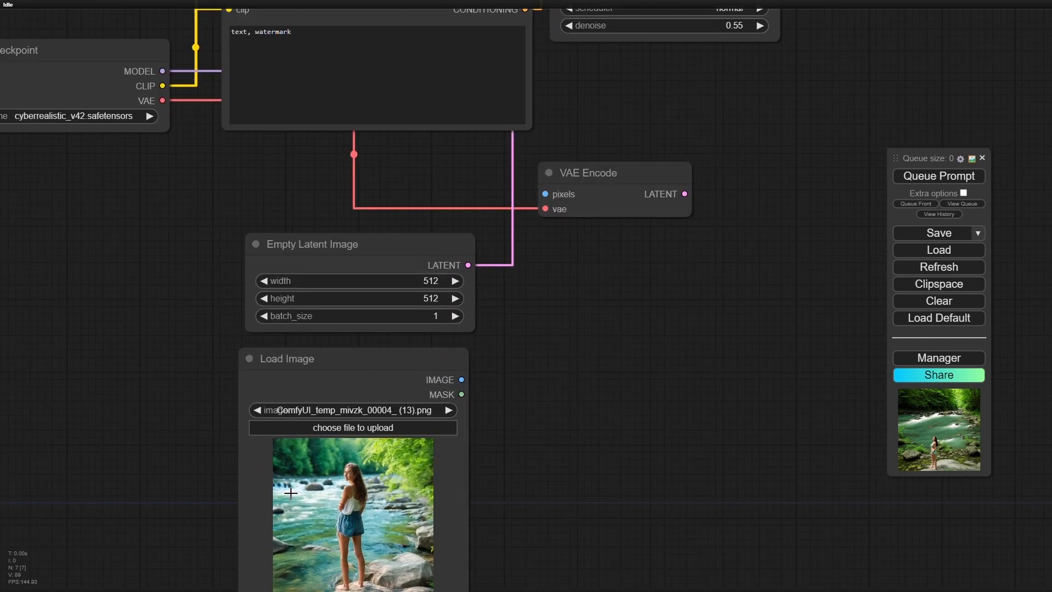
pyautogui.scroll(4, 290, 493)
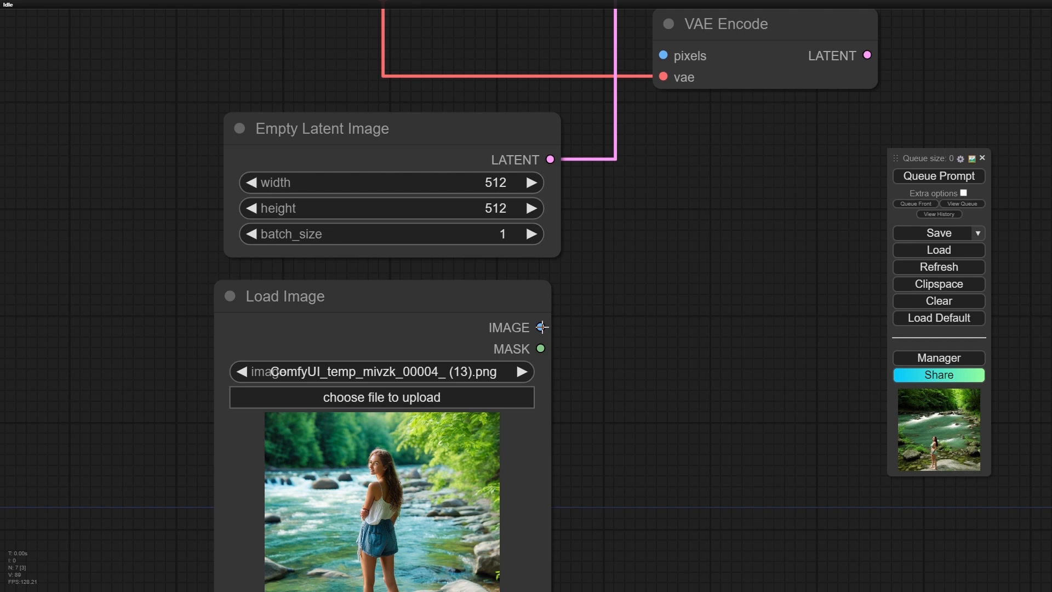
pyautogui.moveTo(542, 327); pyautogui.dragTo(639, 327)
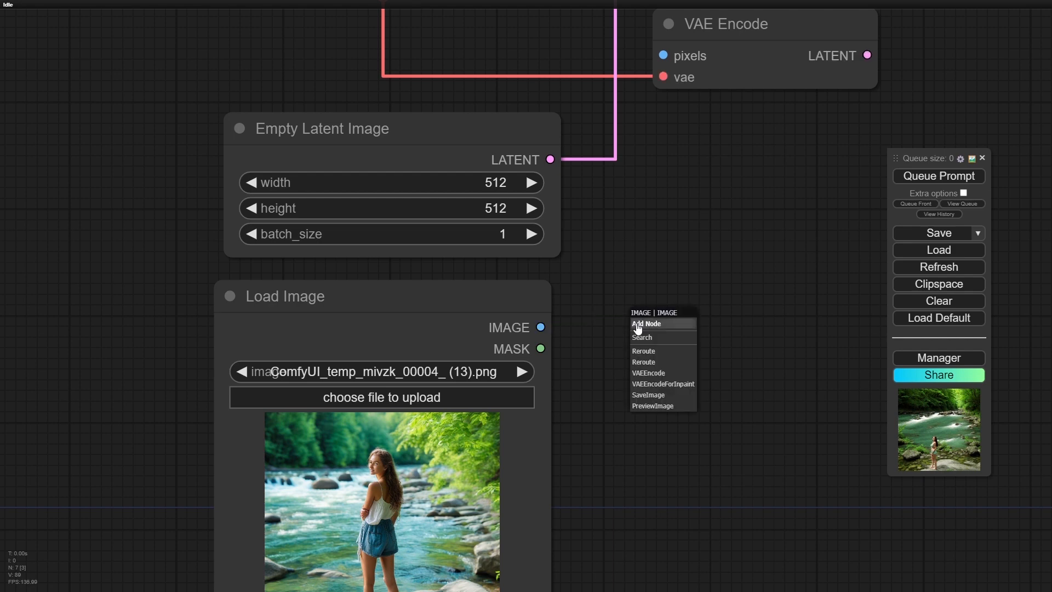
pyautogui.click(660, 378)
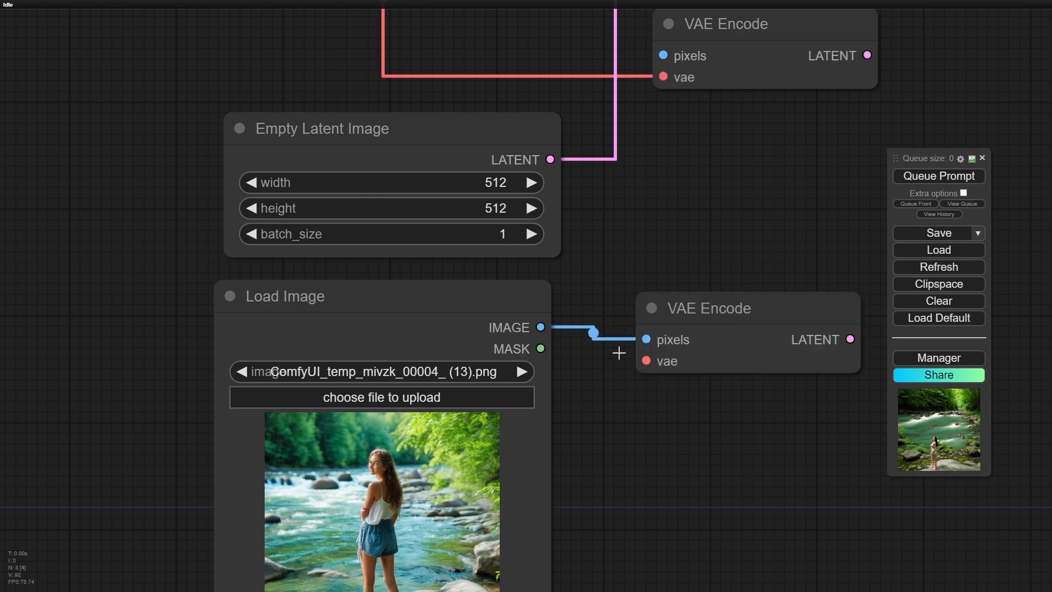
pyautogui.scroll(-1, 660, 342)
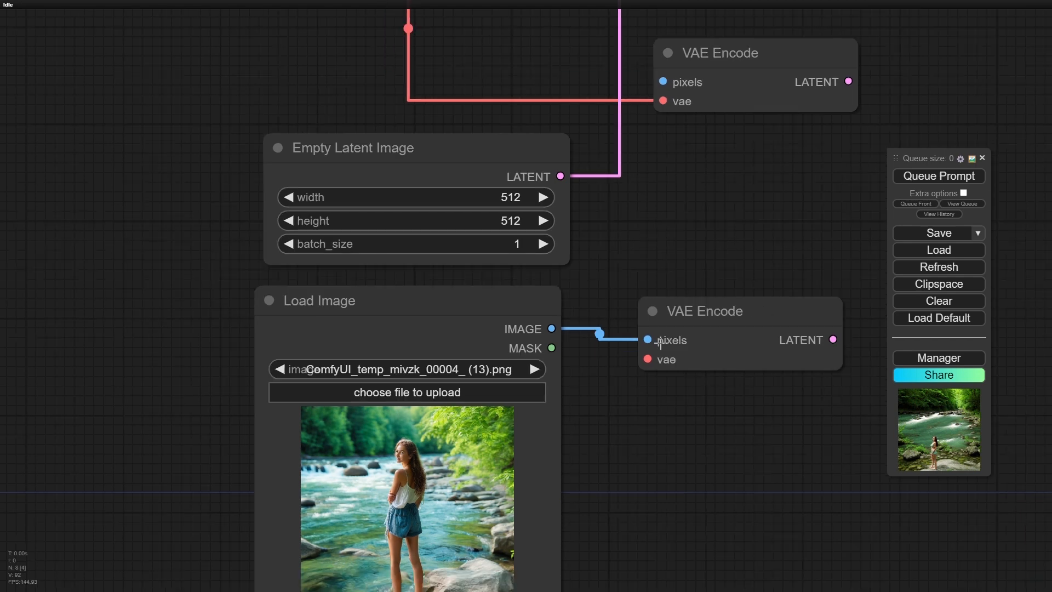
pyautogui.scroll(-5, 660, 343)
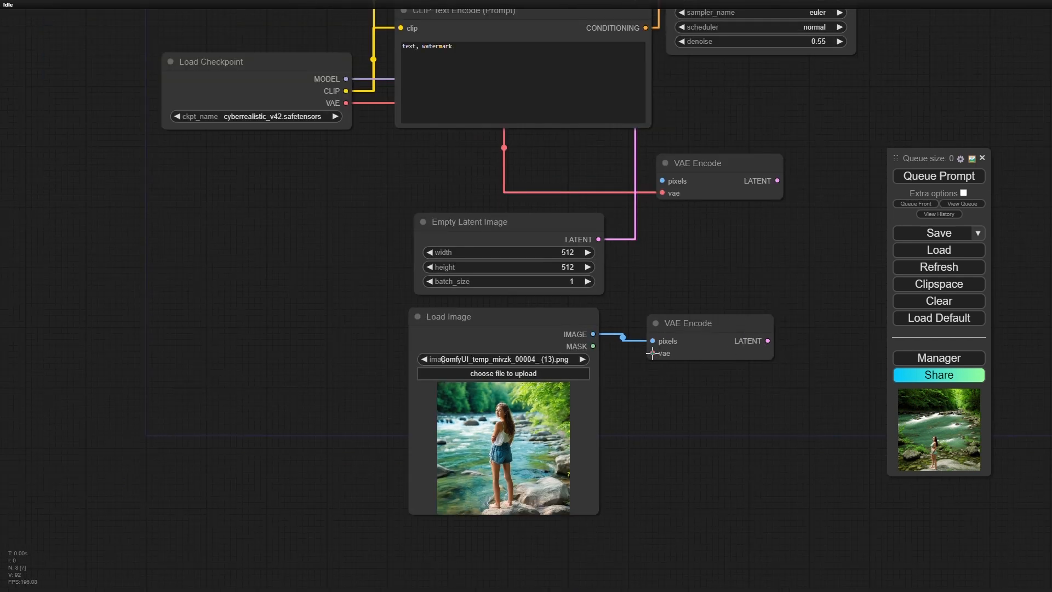
pyautogui.moveTo(652, 353); pyautogui.dragTo(346, 103)
# - Delete the Empty Latent Image node and move the new VAE Encode node into its place above Load Image
pyautogui.click(498, 230)
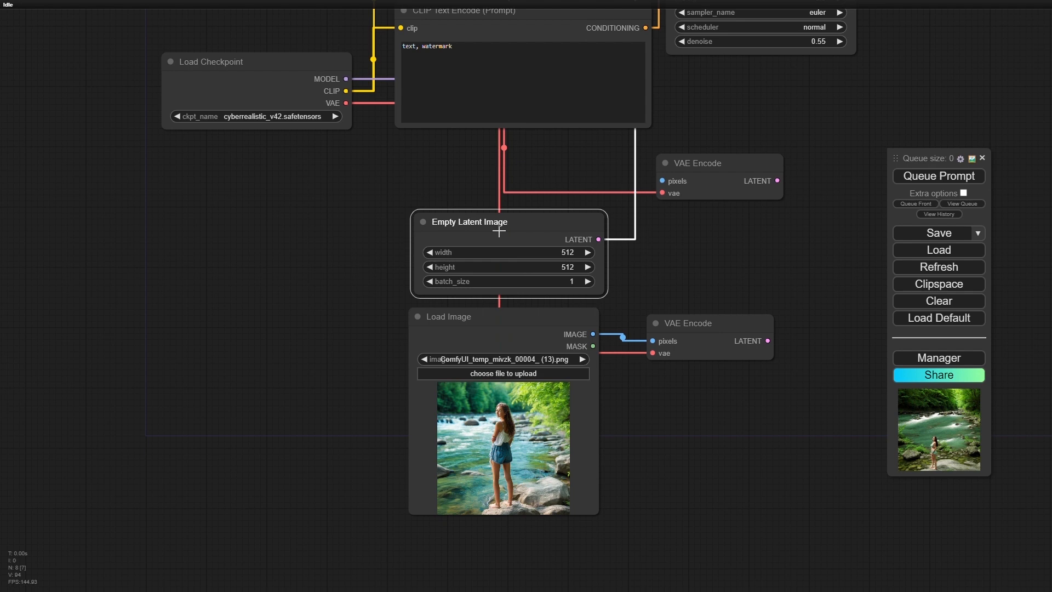
pyautogui.press('Delete')
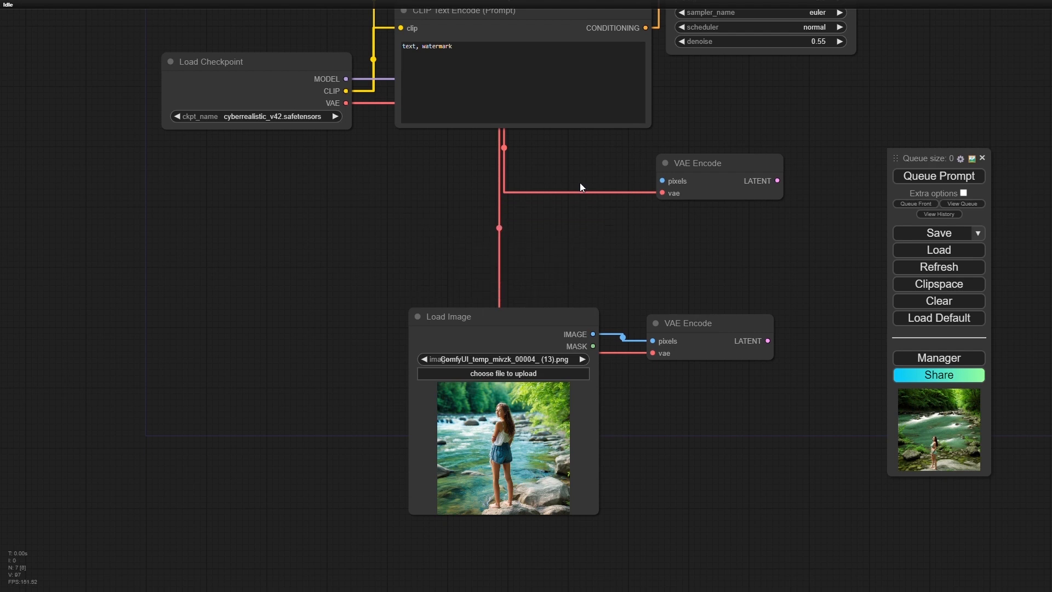
pyautogui.moveTo(711, 319); pyautogui.dragTo(519, 229)
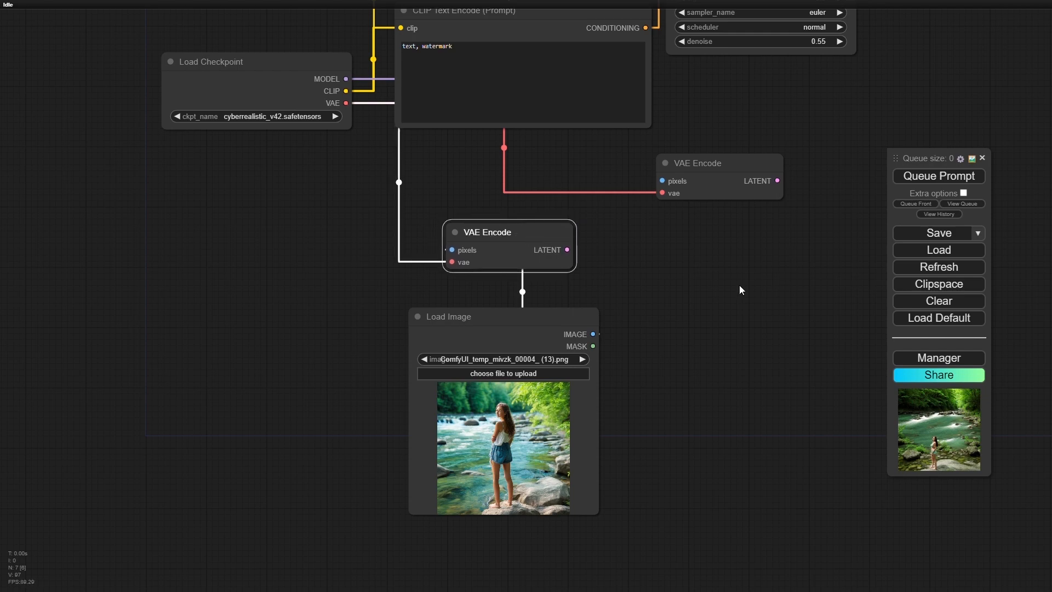
# - Delete the old VAE Encode node that has no image connected to its pixels input
pyautogui.scroll(3, 737, 285)
pyautogui.scroll(-5, 738, 286)
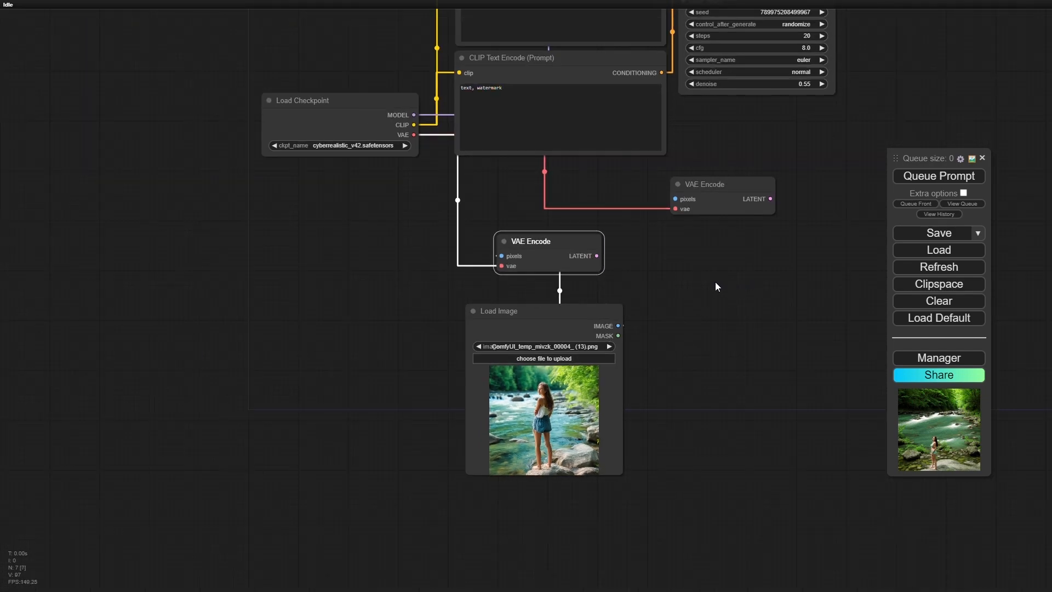
pyautogui.moveTo(715, 282); pyautogui.dragTo(573, 436)
pyautogui.click(603, 327)
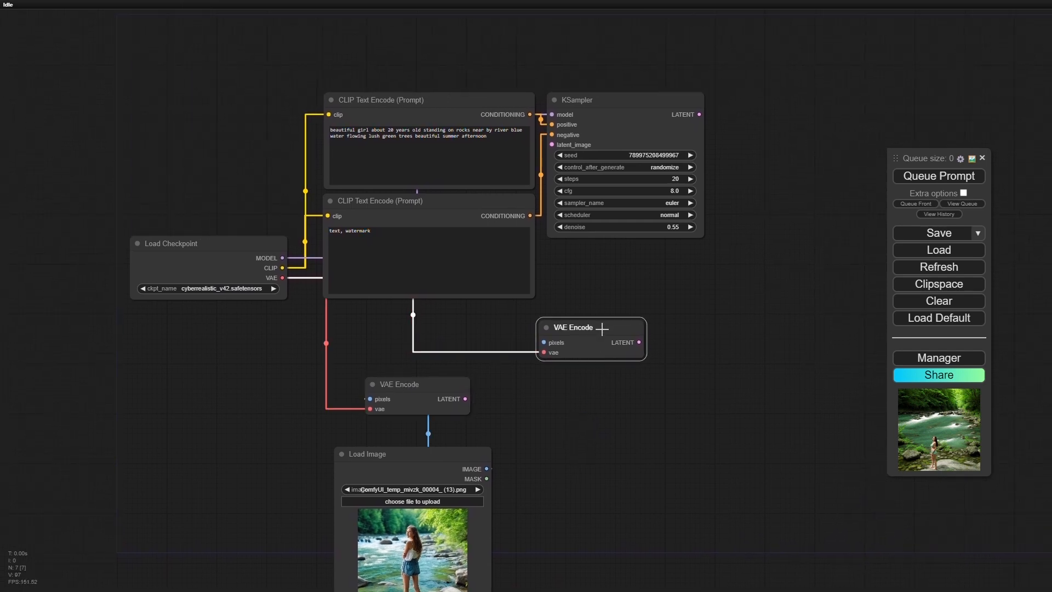
pyautogui.press('Delete')
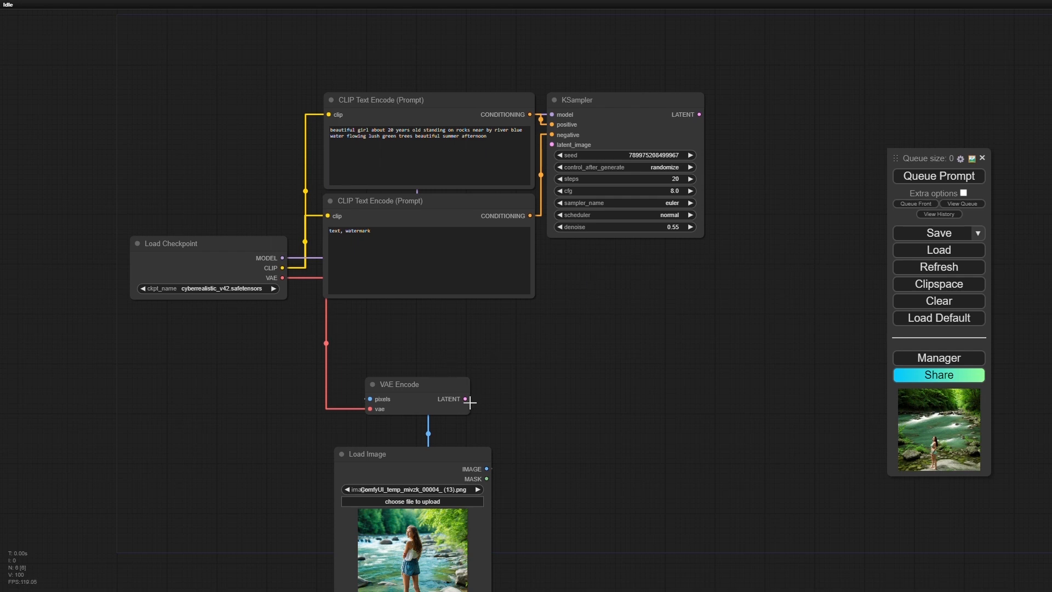
# - Connect the VAE Encode LATENT output to the KSampler latent_image input and add a VAE Decode node on the KSampler LATENT output
pyautogui.moveTo(465, 399); pyautogui.dragTo(553, 145)
pyautogui.moveTo(699, 115); pyautogui.dragTo(670, 297)
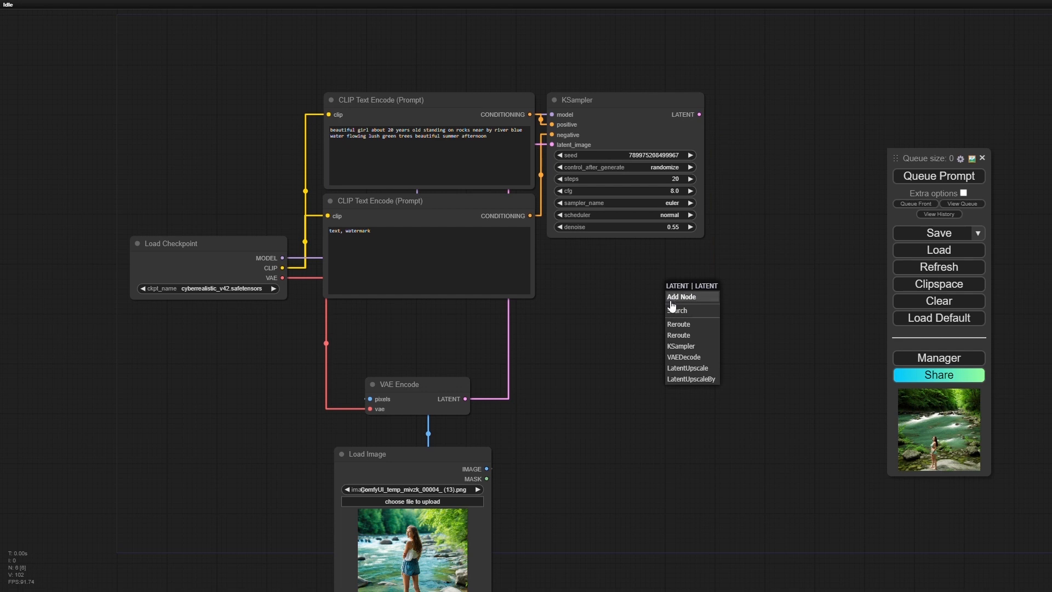
pyautogui.click(694, 356)
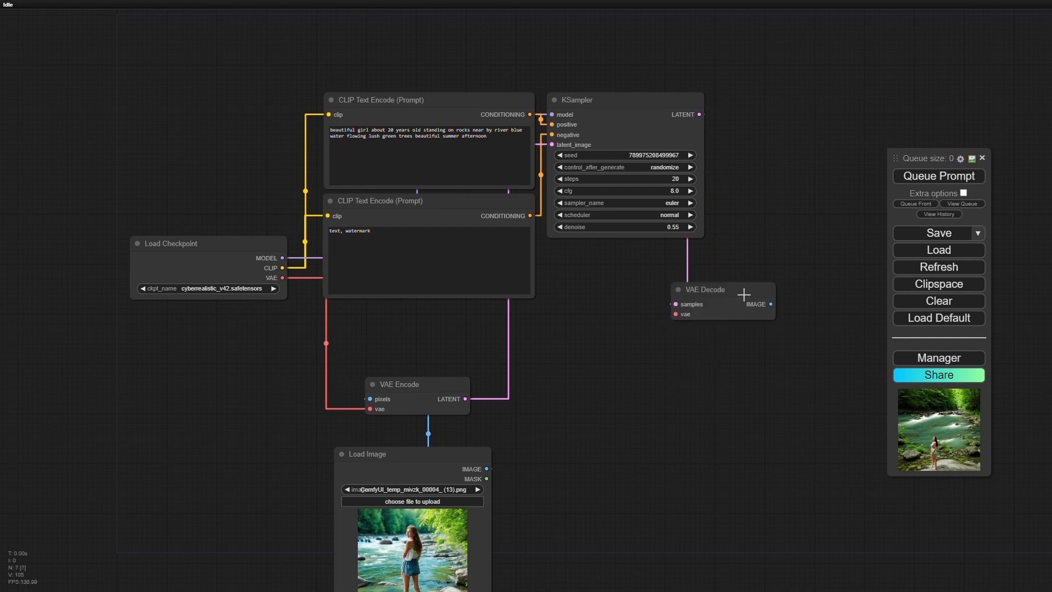
# - Position VAE Decode below KSampler, then attach an enlarged Preview Image node to its IMAGE output and place it beside Load Image
pyautogui.moveTo(708, 287); pyautogui.dragTo(693, 320)
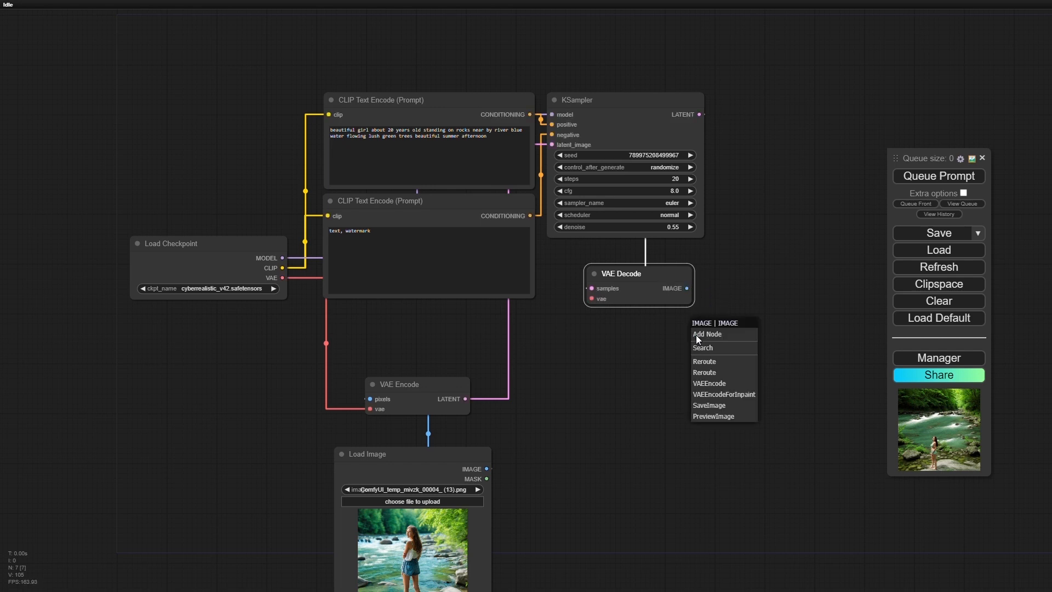
pyautogui.click(719, 416)
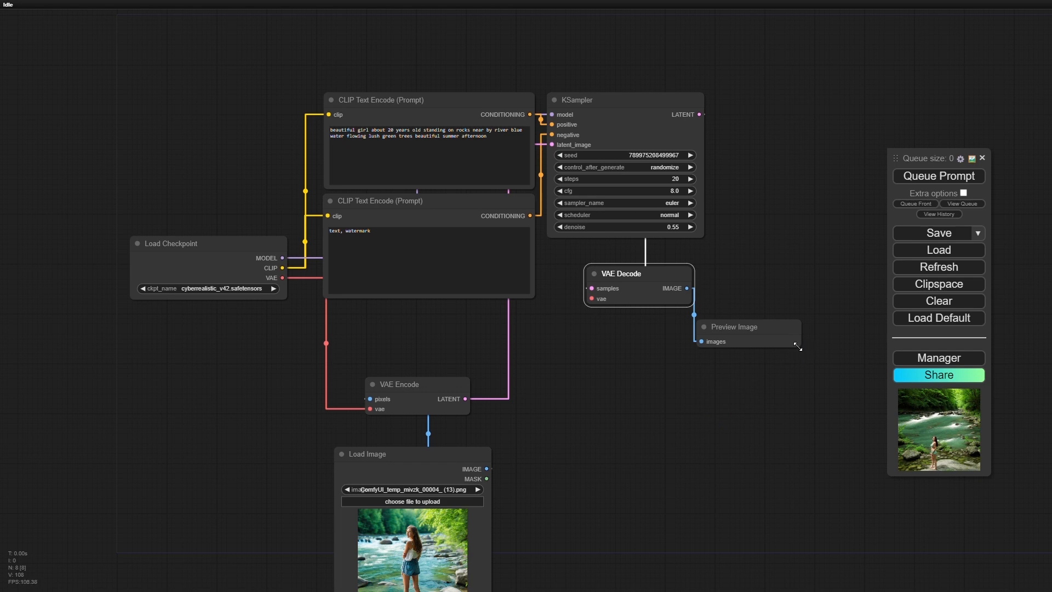
pyautogui.moveTo(799, 346); pyautogui.dragTo(863, 507)
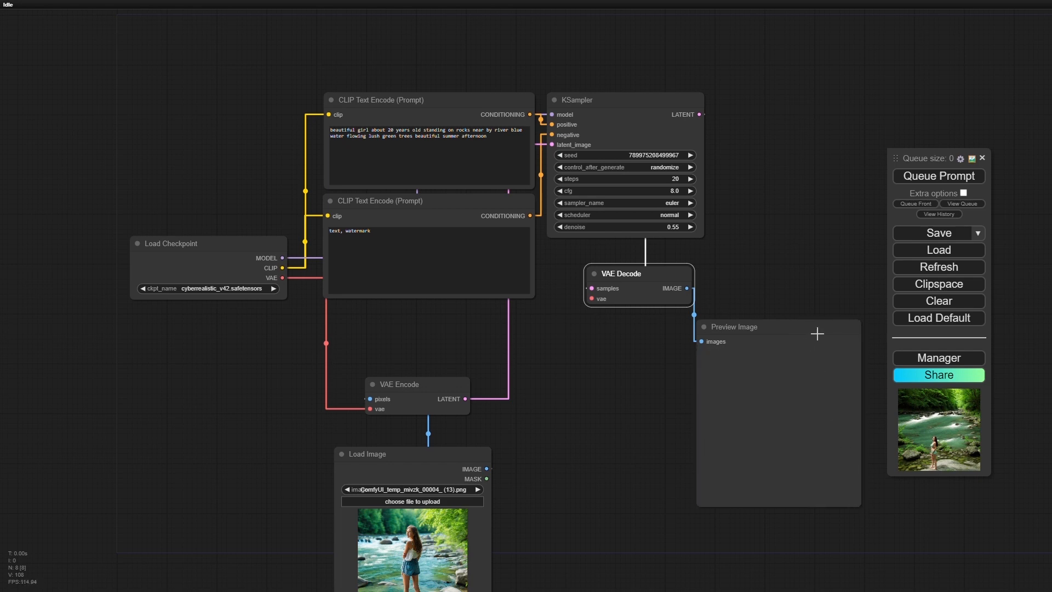
pyautogui.moveTo(813, 335); pyautogui.dragTo(626, 459)
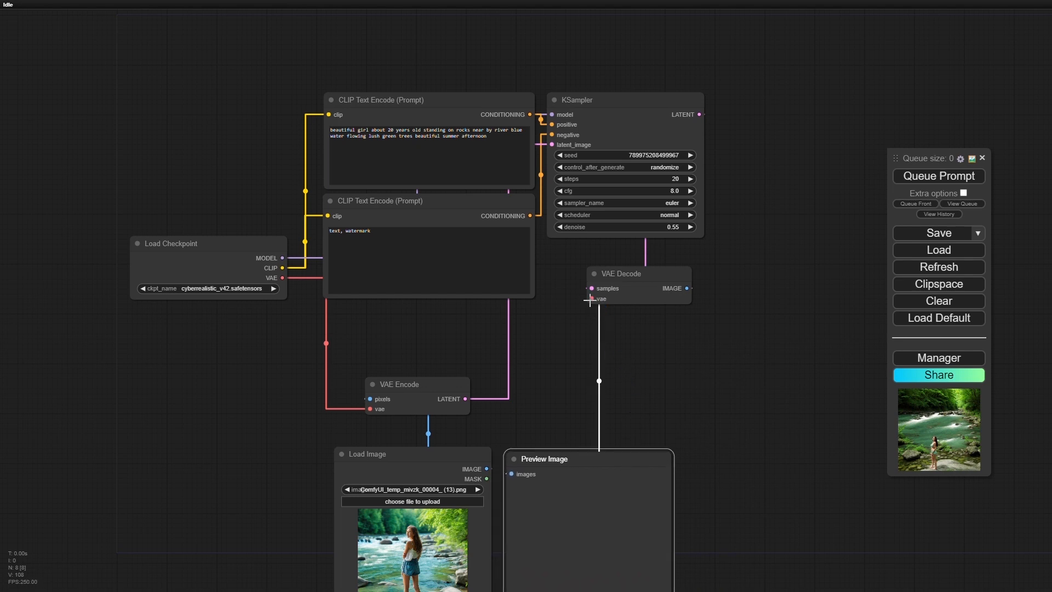
# - Connect the VAE Decode node's vae input to the Load Checkpoint VAE output
pyautogui.moveTo(592, 299); pyautogui.dragTo(282, 277)
pyautogui.scroll(-5, 708, 386)
pyautogui.scroll(7, 770, 409)
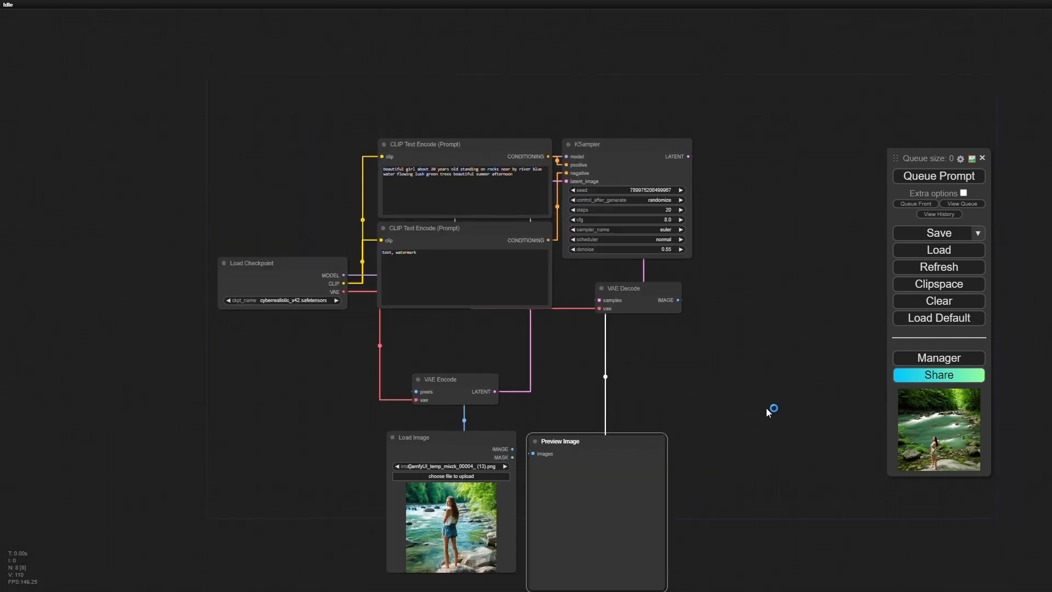
pyautogui.scroll(1, 766, 406)
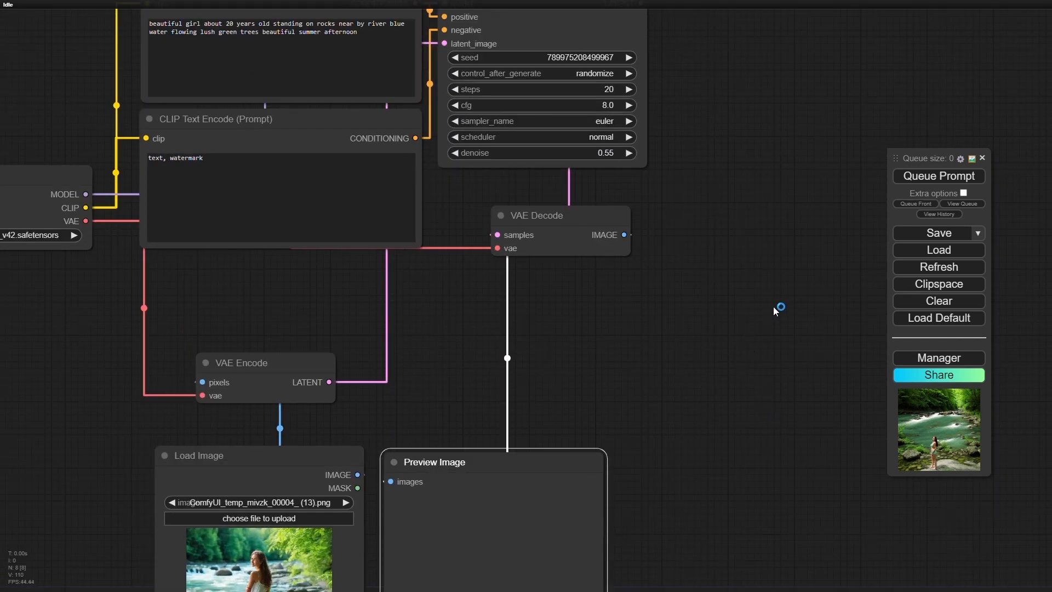
pyautogui.scroll(-5, 586, 456)
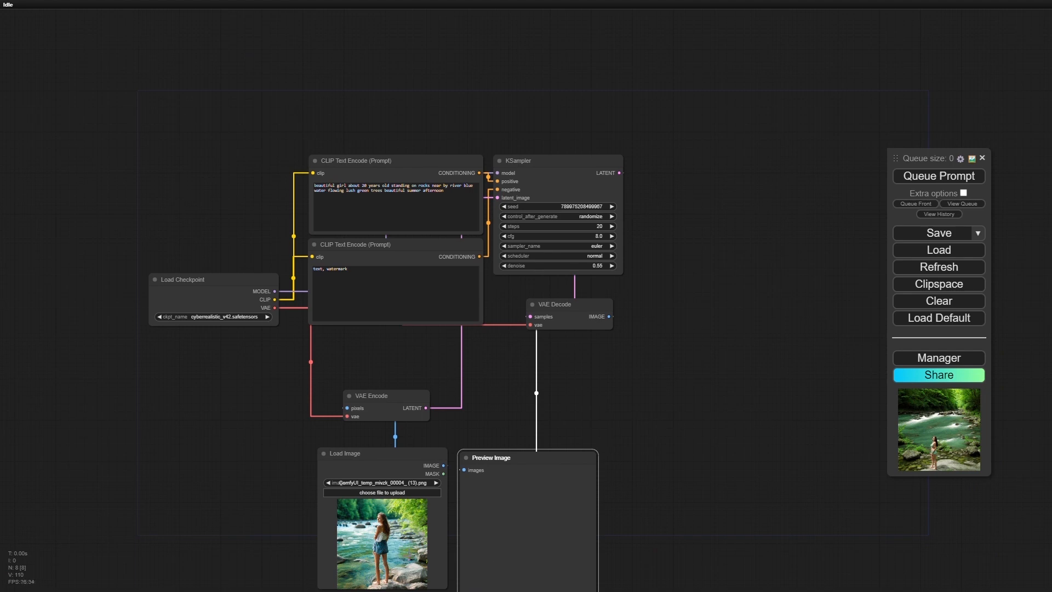
pyautogui.scroll(3, 408, 555)
pyautogui.scroll(8, 408, 555)
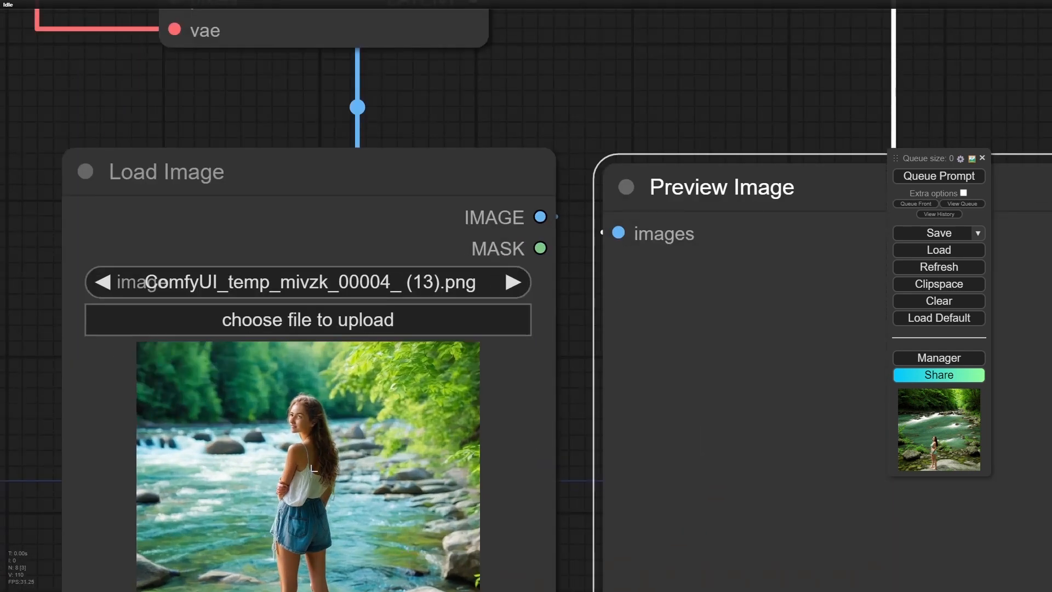
pyautogui.scroll(-10, 307, 466)
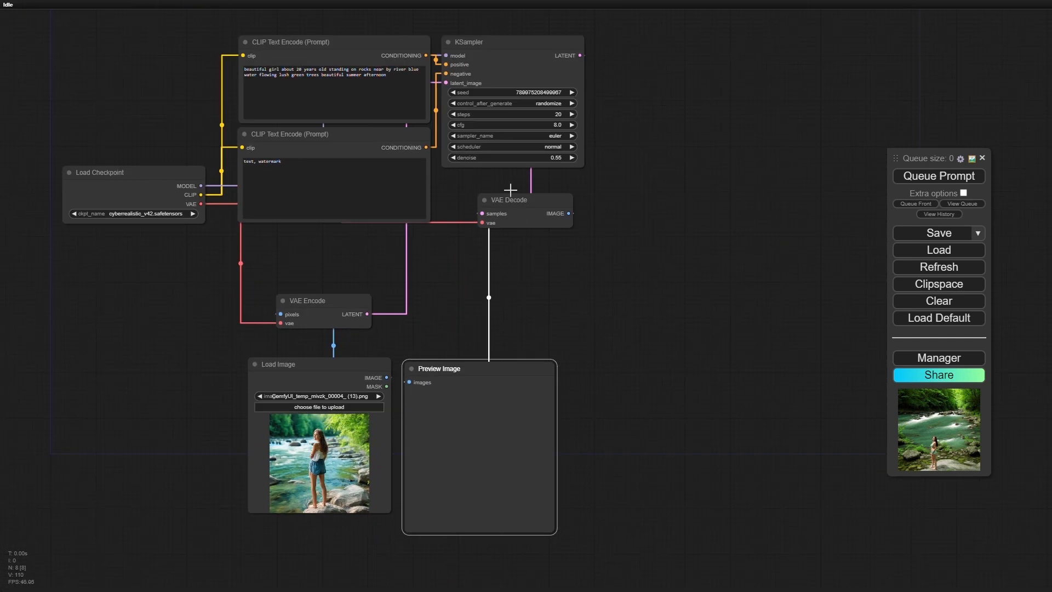
# - Set the denoise value of the KSampler node to 40
pyautogui.moveTo(566, 261); pyautogui.dragTo(576, 404)
pyautogui.scroll(5, 525, 299)
pyautogui.scroll(8, 524, 299)
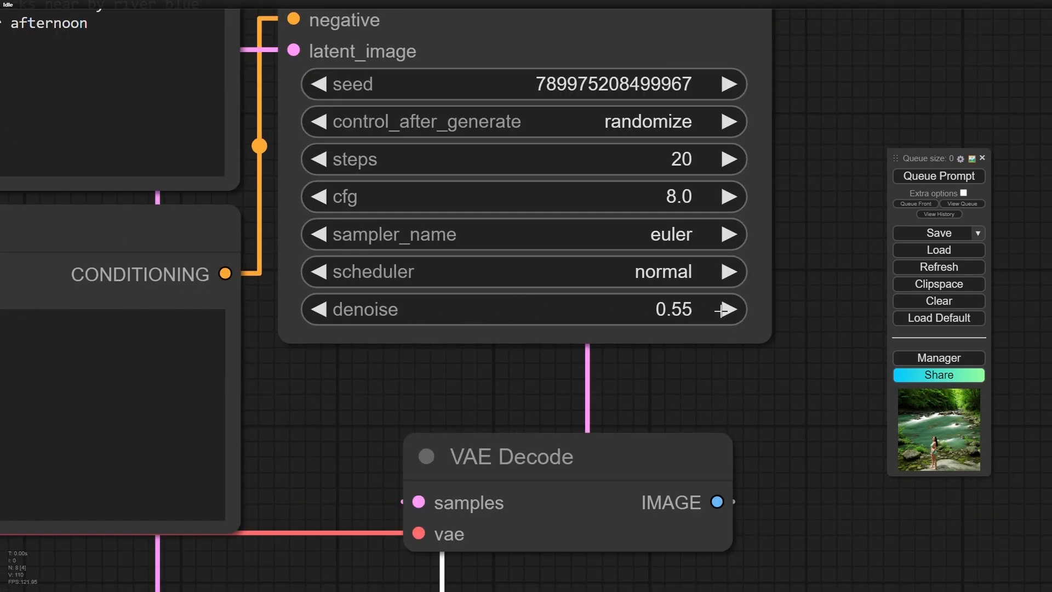
pyautogui.click(685, 309)
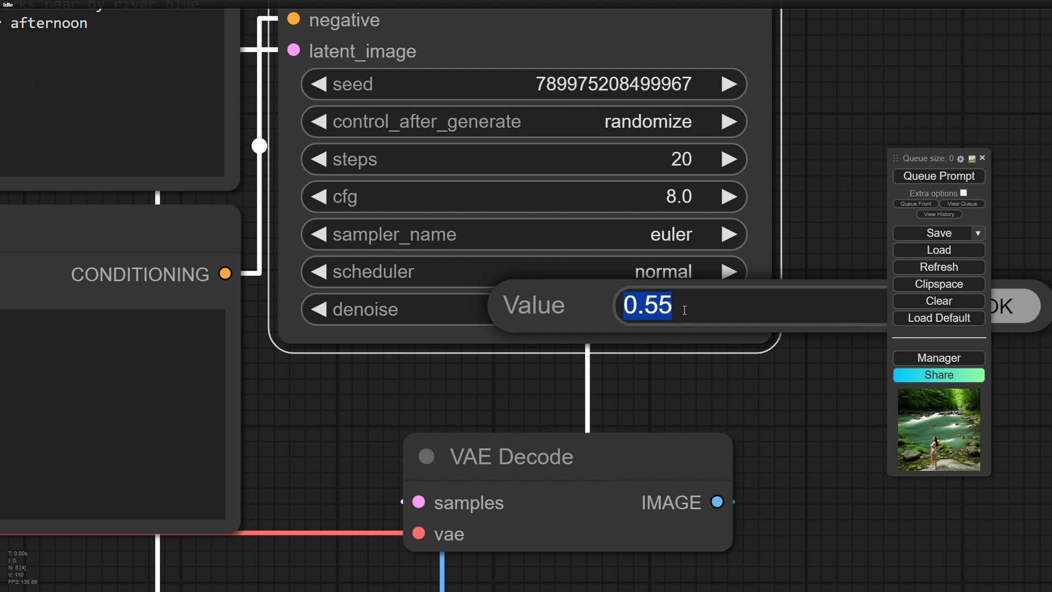
pyautogui.write('40')
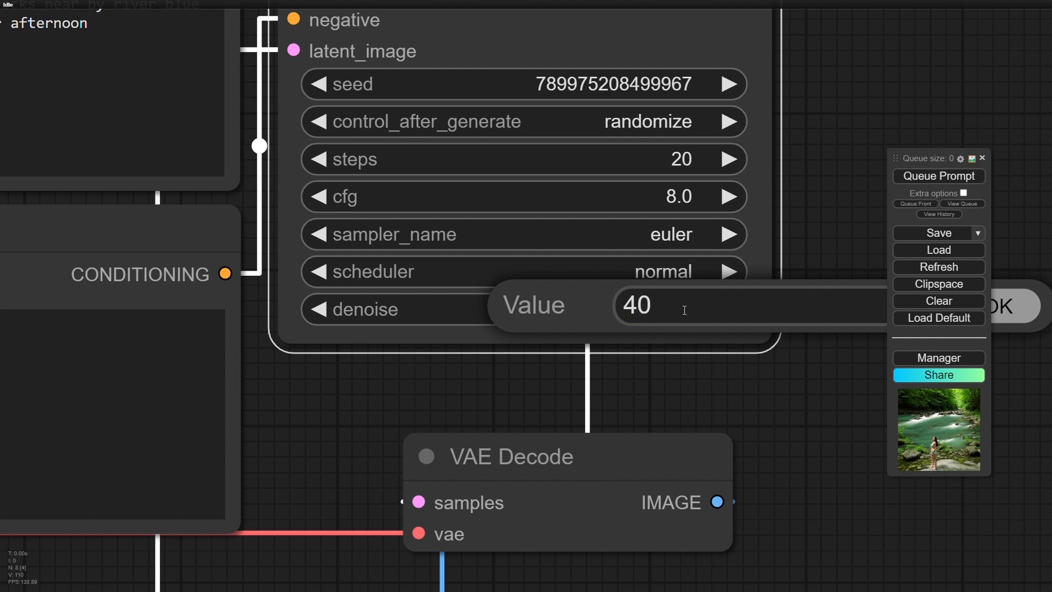
pyautogui.click(1023, 317)
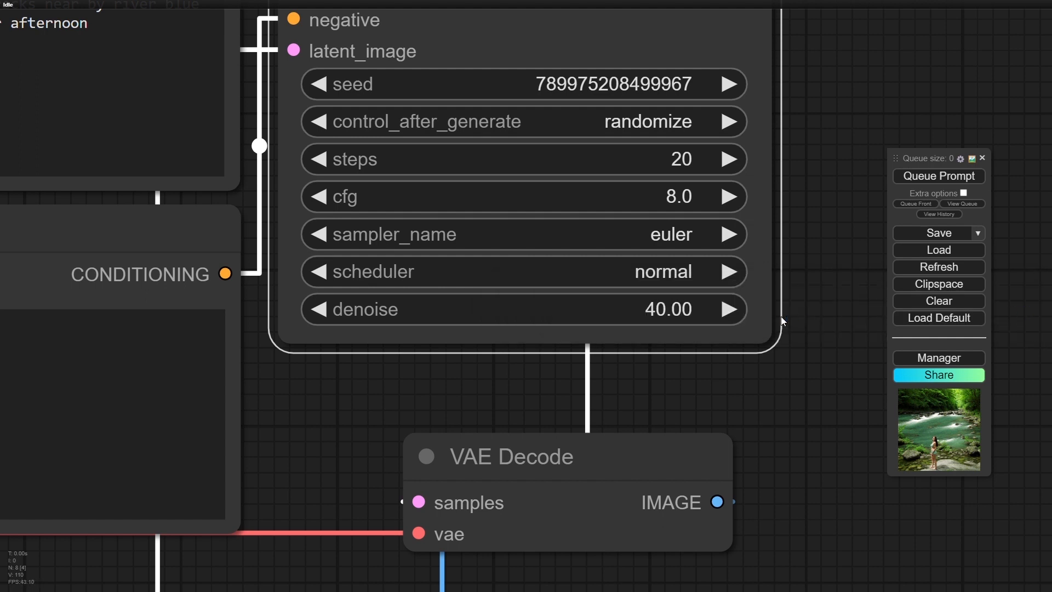
# - Correct the KSampler node's denoise value to 0.40
pyautogui.click(728, 309)
pyautogui.click(706, 313)
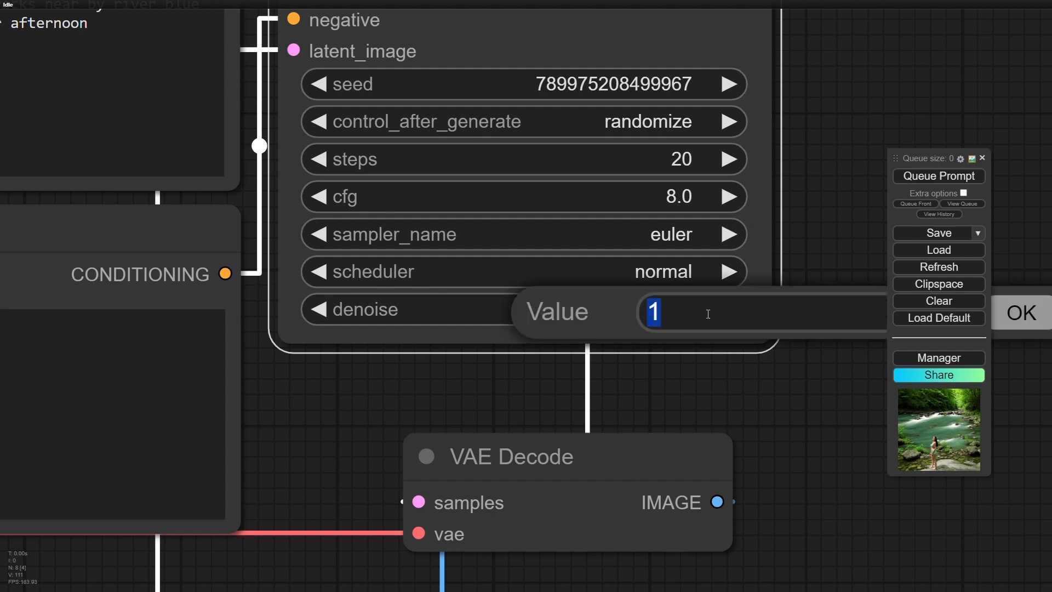
pyautogui.write('.40')
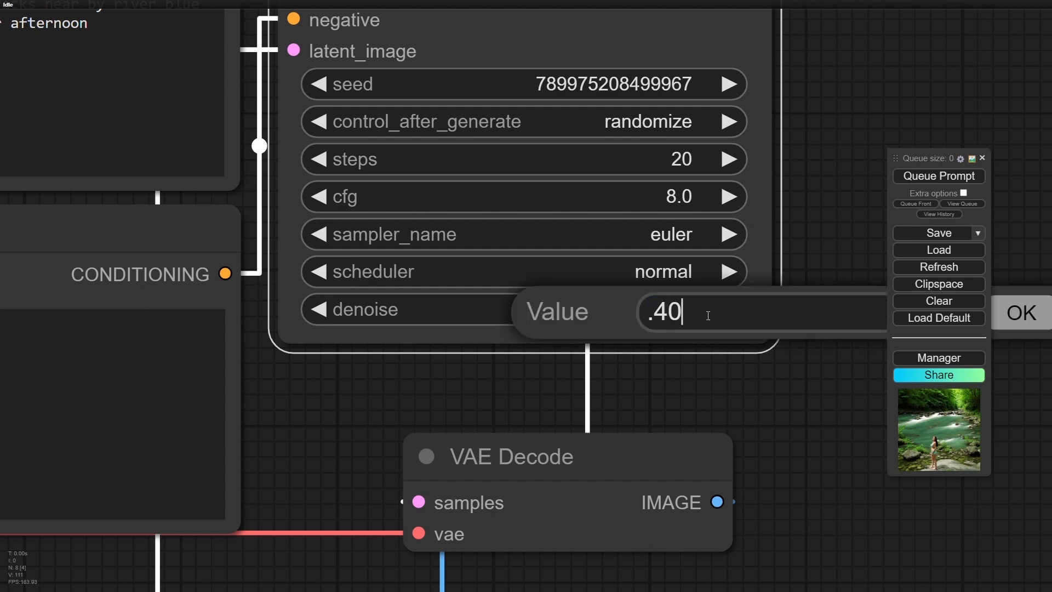
pyautogui.click(1029, 324)
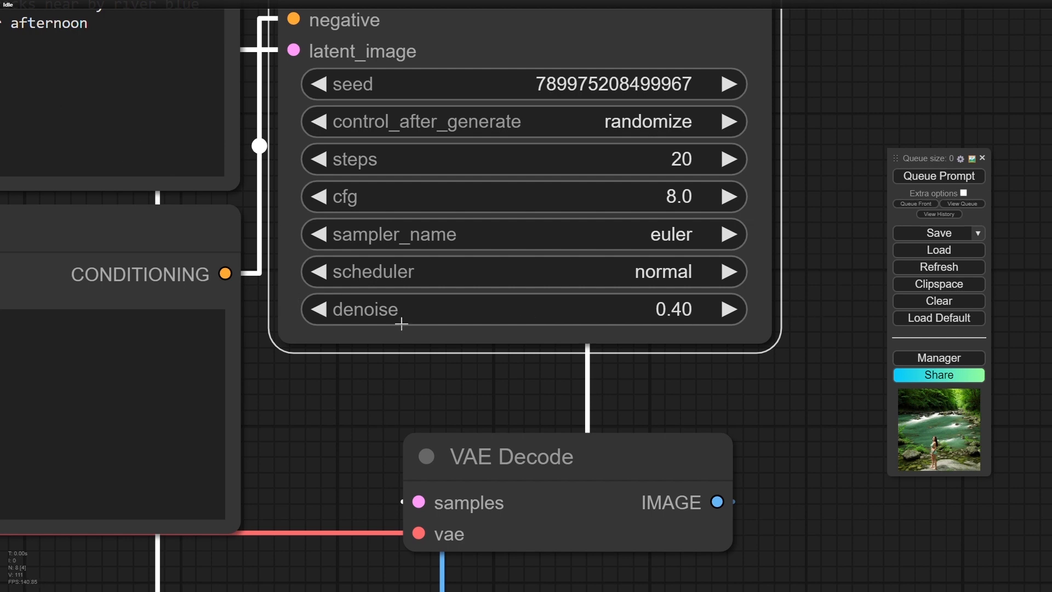
# - Move the VAE Decode node from below KSampler to the open space on its right
pyautogui.scroll(-15, 401, 324)
pyautogui.scroll(-2, 402, 324)
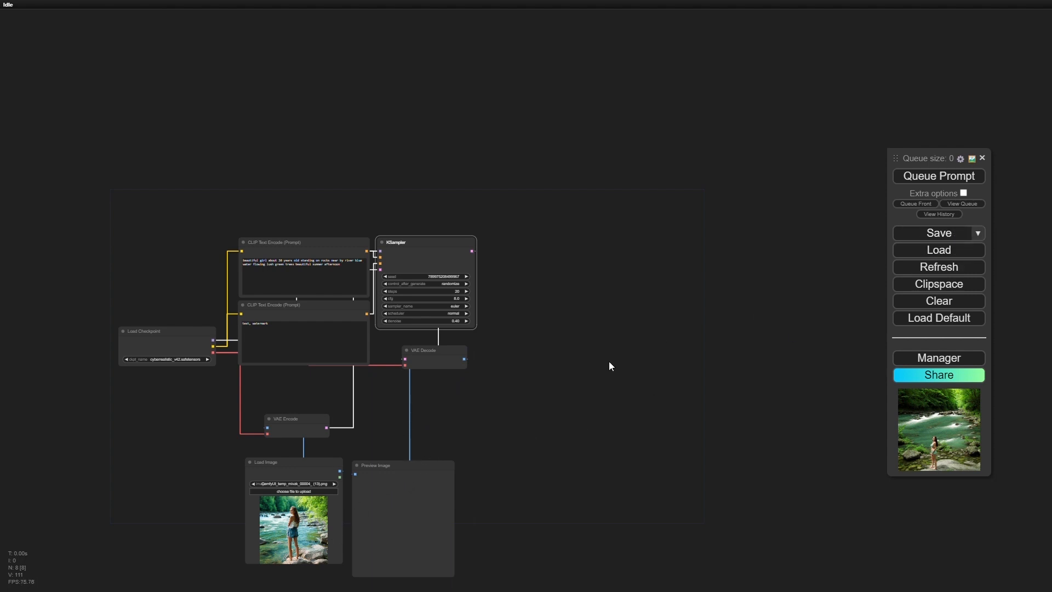
pyautogui.scroll(8, 426, 273)
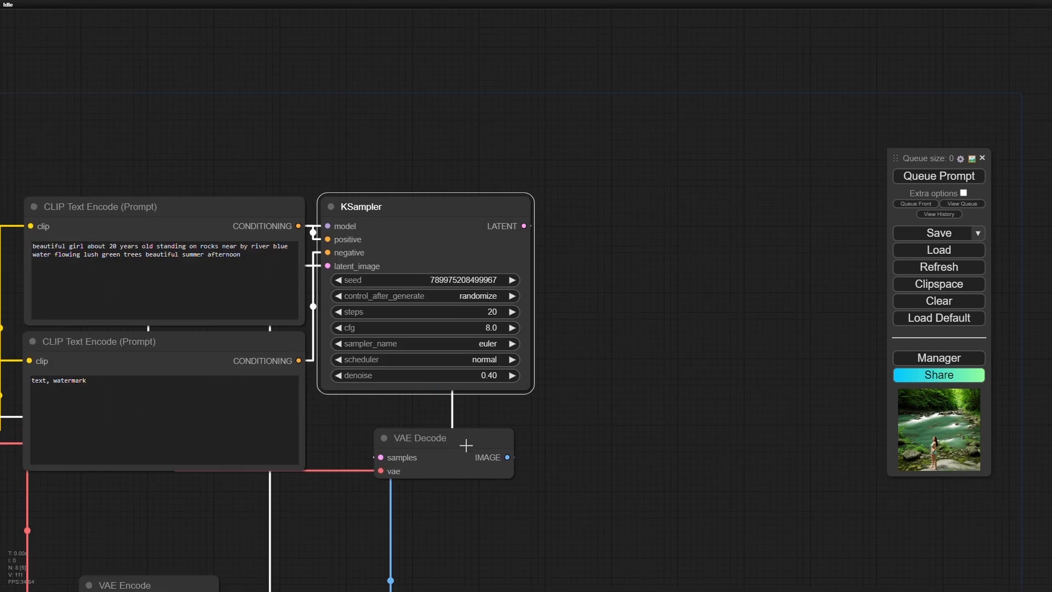
pyautogui.moveTo(485, 443); pyautogui.dragTo(684, 404)
# - Bring the whole workflow into view and queue the prompt to generate the image
pyautogui.scroll(-5, 614, 426)
pyautogui.scroll(-5, 613, 426)
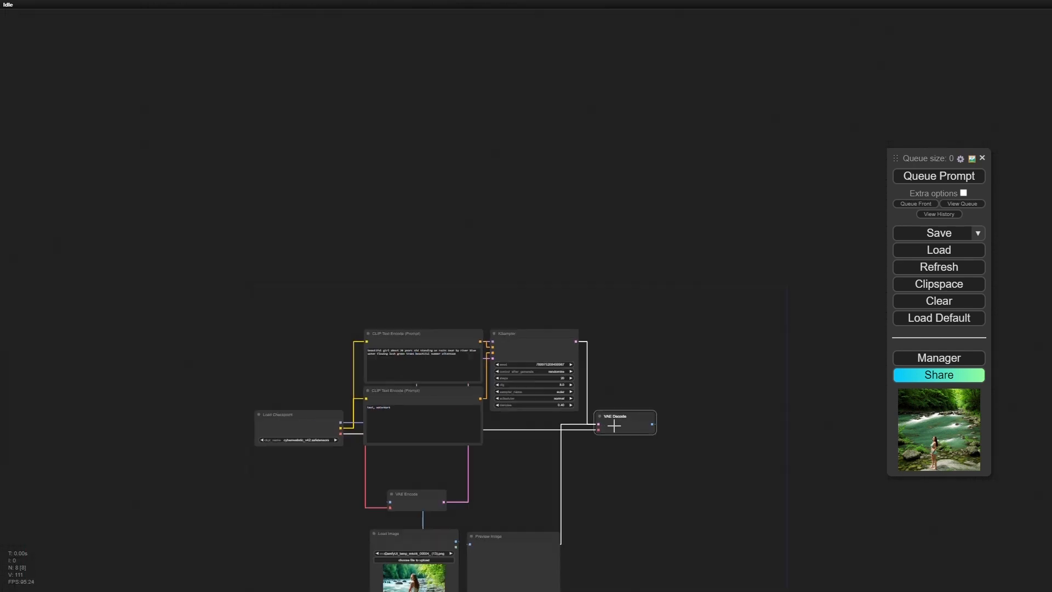
pyautogui.moveTo(613, 512); pyautogui.dragTo(616, 408)
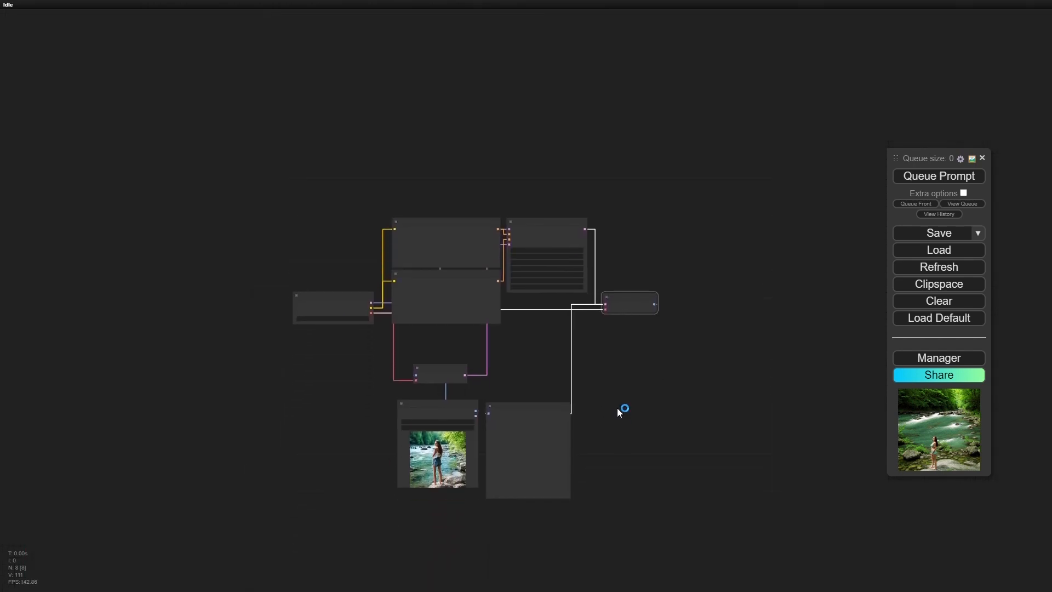
pyautogui.scroll(-2, 618, 408)
pyautogui.scroll(8, 622, 395)
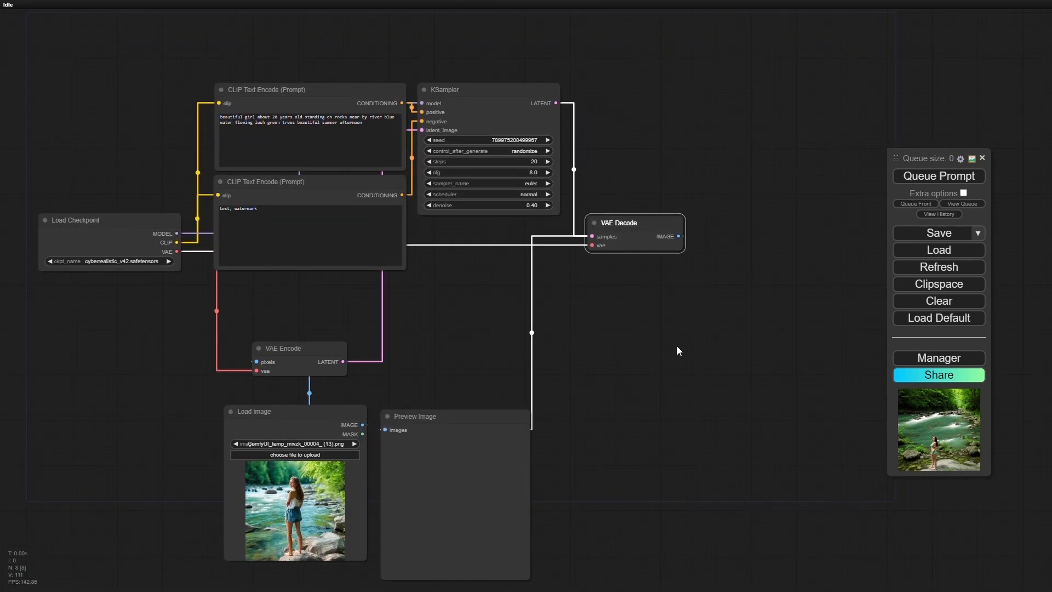
pyautogui.click(939, 176)
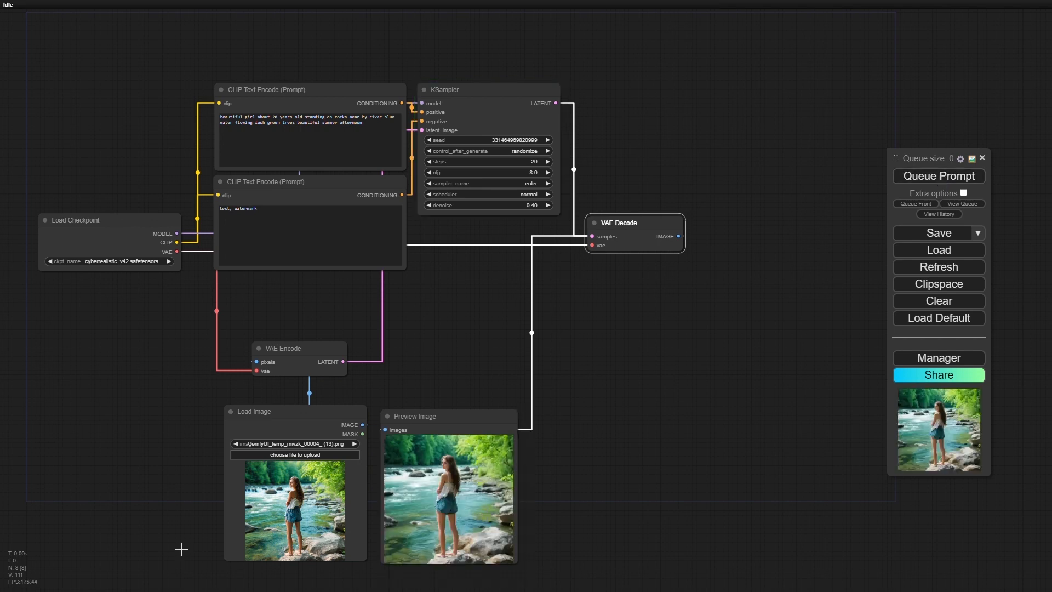
# - Examine the generated image in the Preview Image node up close and compare it with the loaded source image
pyautogui.scroll(2, 480, 515)
pyautogui.scroll(5, 480, 515)
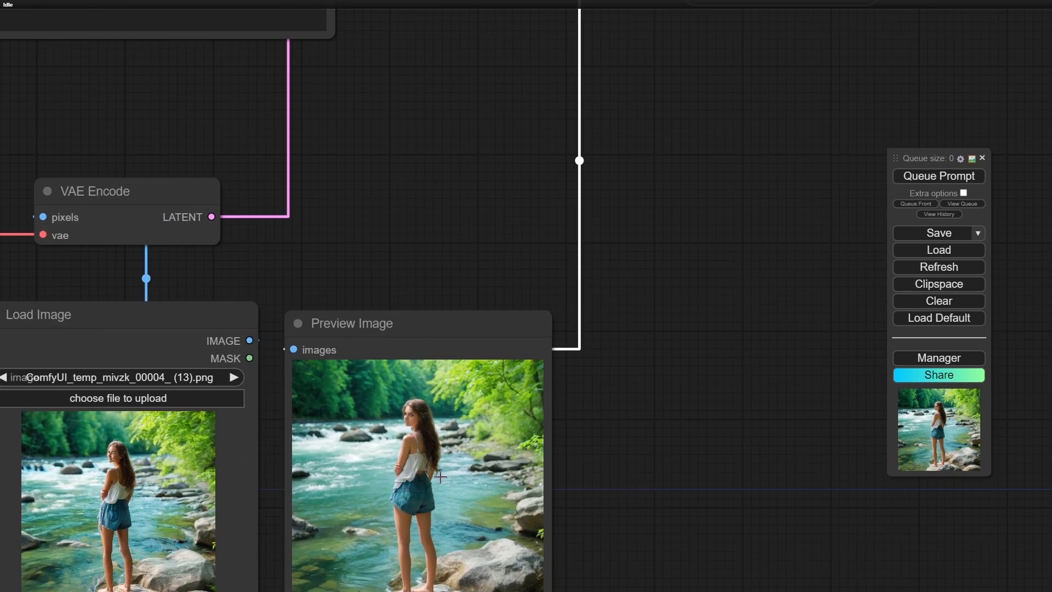
pyautogui.scroll(12, 424, 451)
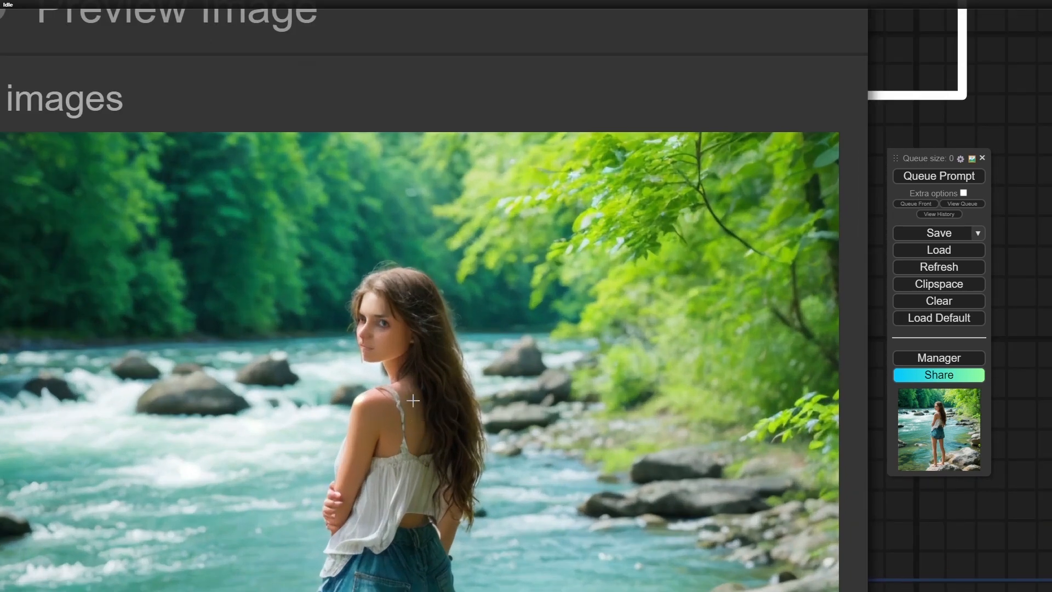
pyautogui.scroll(-4, 409, 382)
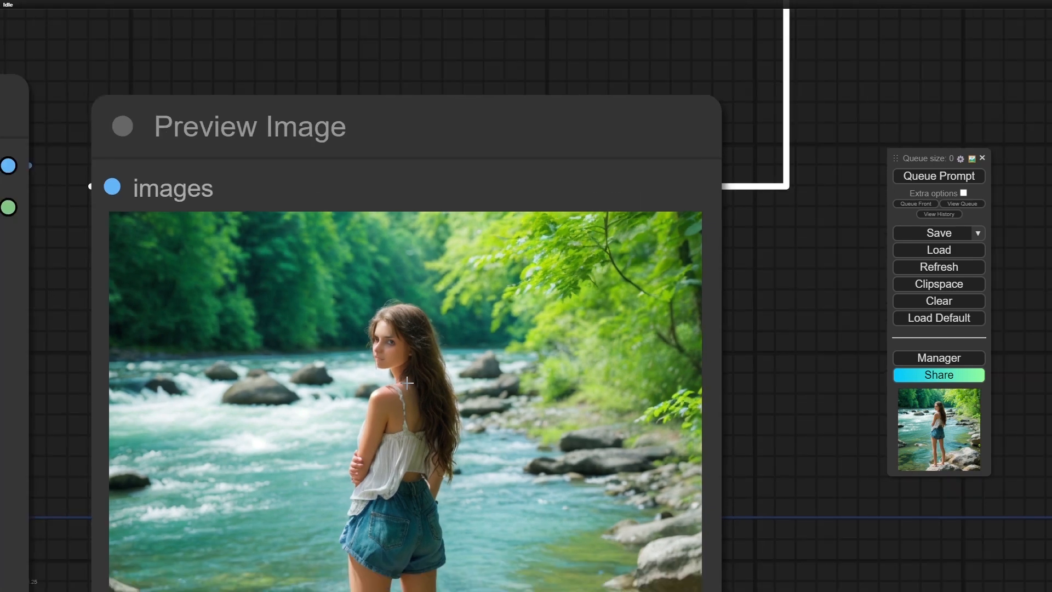
pyautogui.scroll(-11, 407, 383)
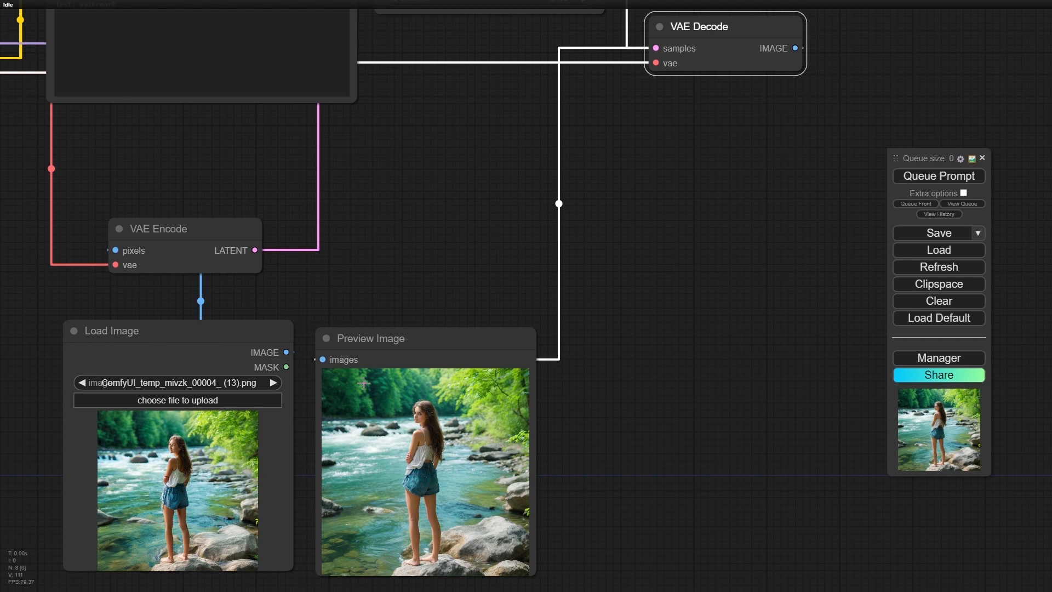
pyautogui.scroll(14, 432, 476)
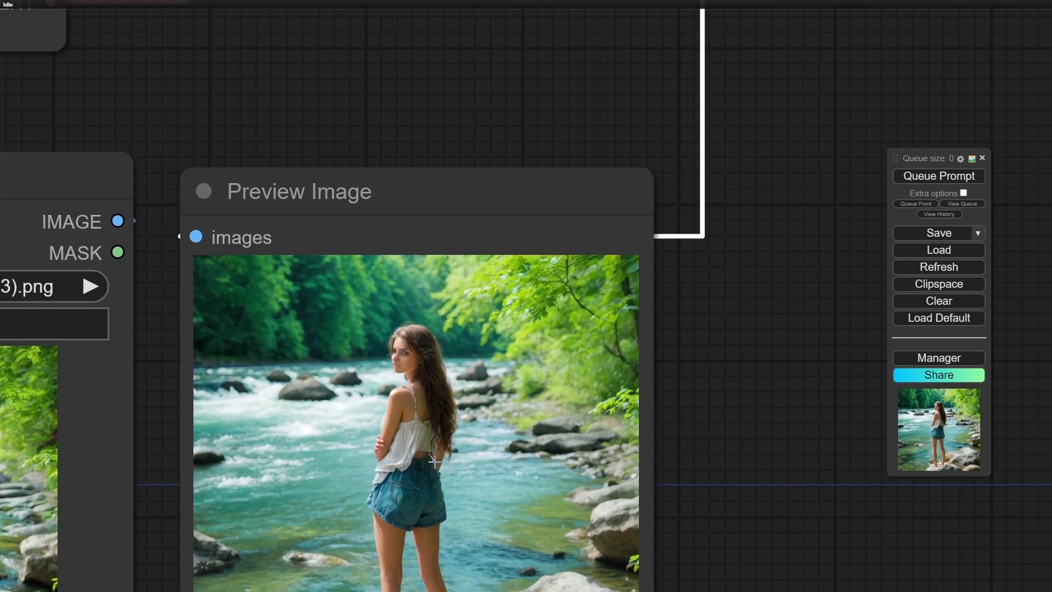
pyautogui.scroll(4, 437, 452)
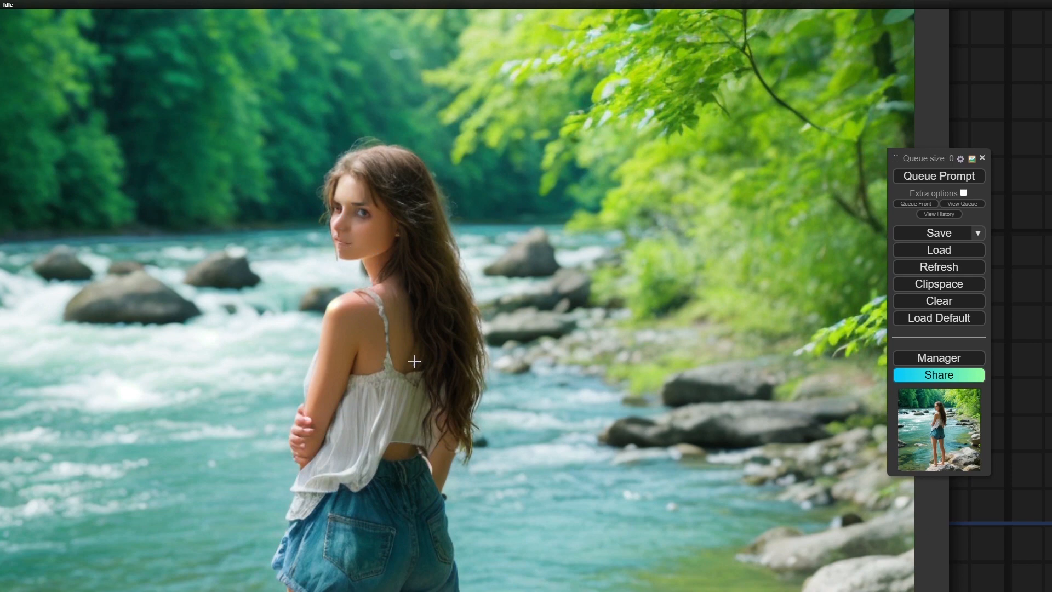
pyautogui.scroll(-15, 401, 423)
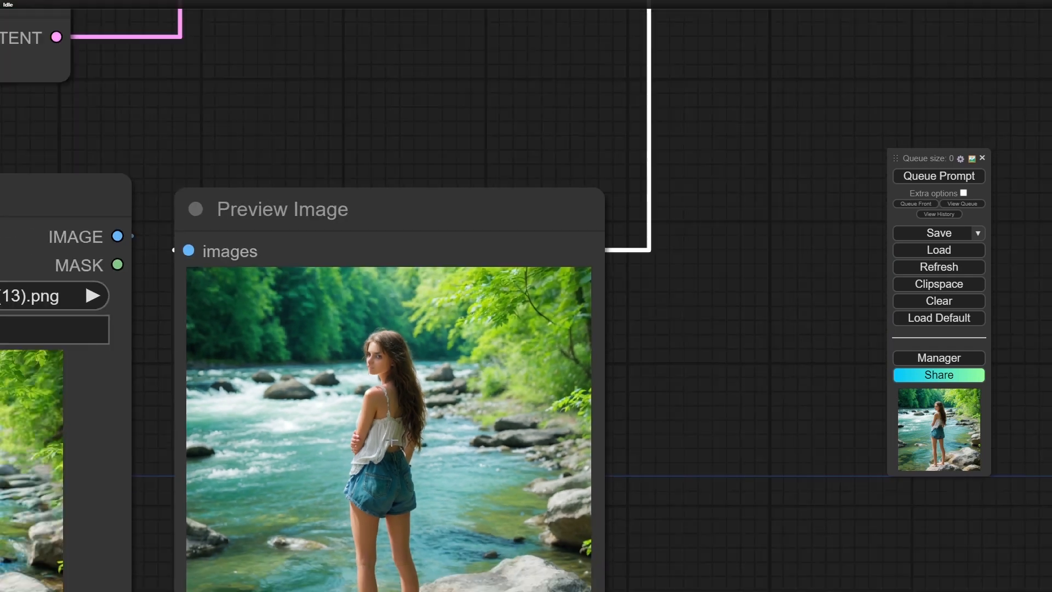
pyautogui.scroll(-6, 394, 440)
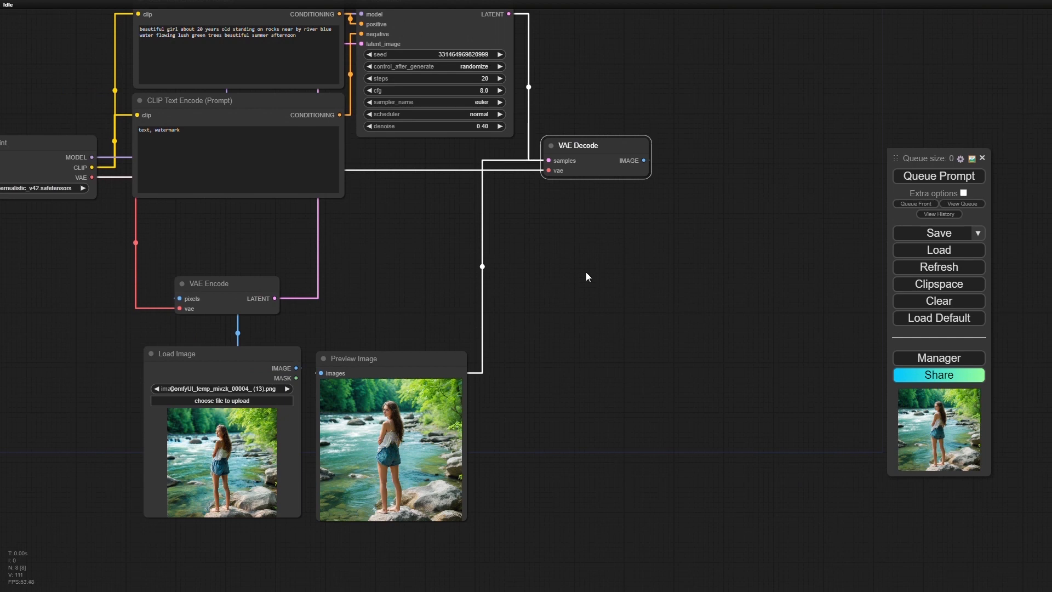
# - Search the nodes for "upsc" and add an Upscale Latent By node to the right of KSampler, above VAE Decode
pyautogui.moveTo(612, 255); pyautogui.dragTo(434, 406)
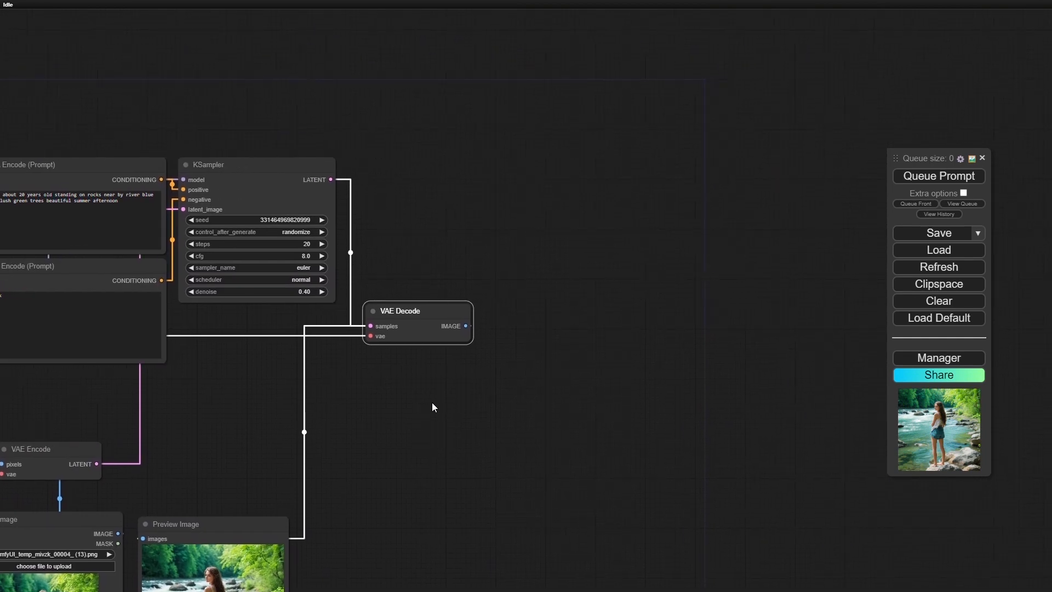
pyautogui.doubleClick(510, 177)
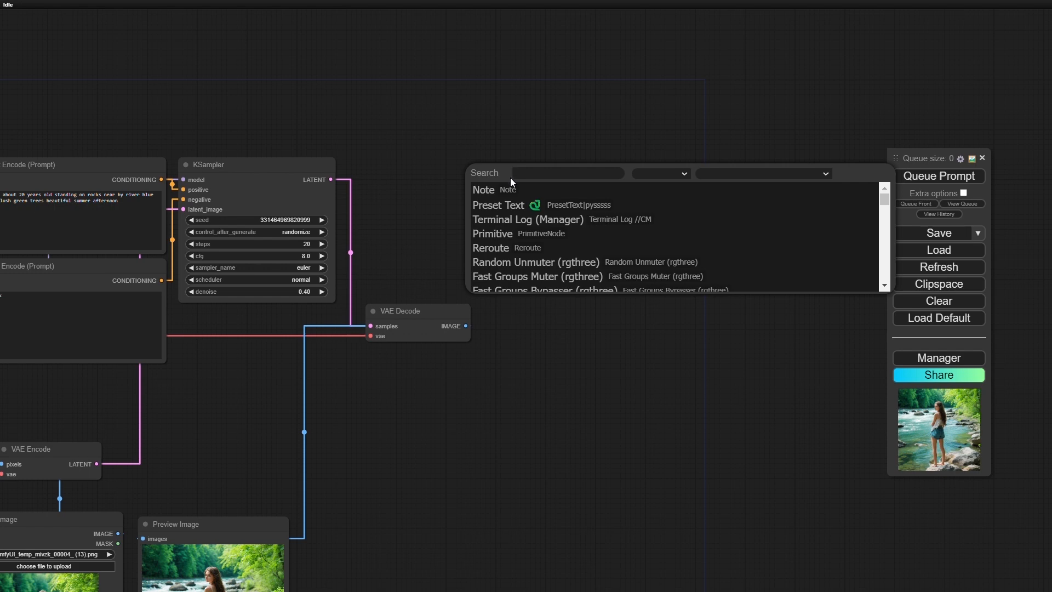
pyautogui.write('upsc')
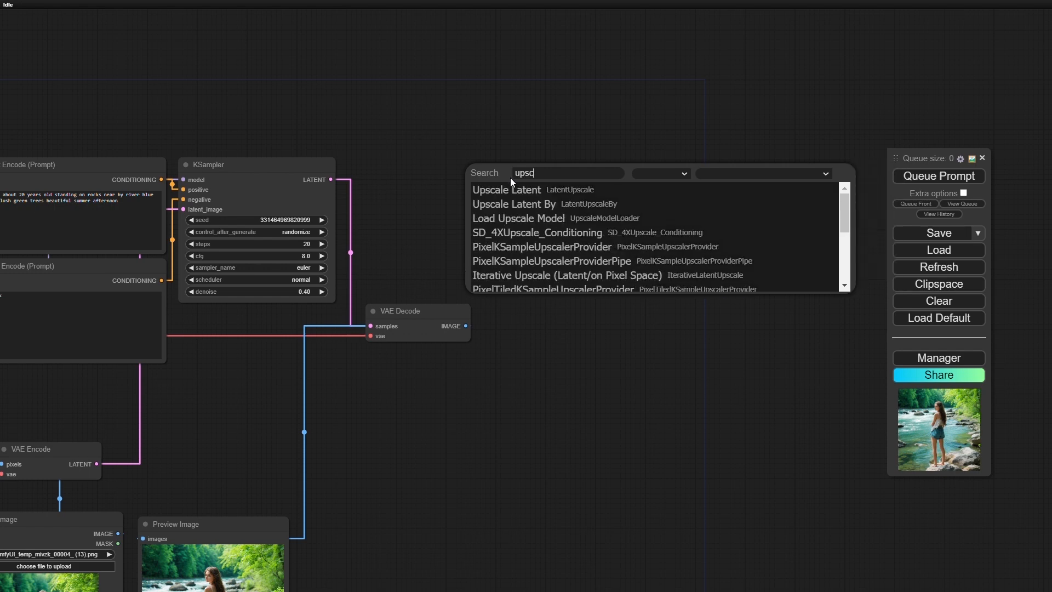
pyautogui.click(546, 204)
pyautogui.moveTo(618, 167); pyautogui.dragTo(557, 148)
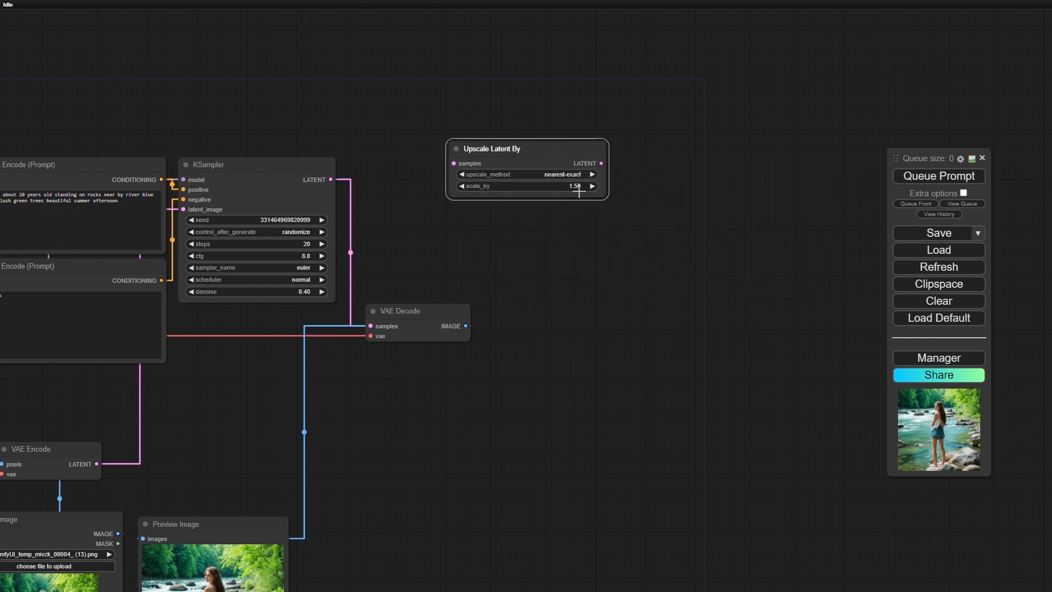
# - Set the upscale_method of the Upscale Latent By node to bislerp
pyautogui.scroll(10, 575, 189)
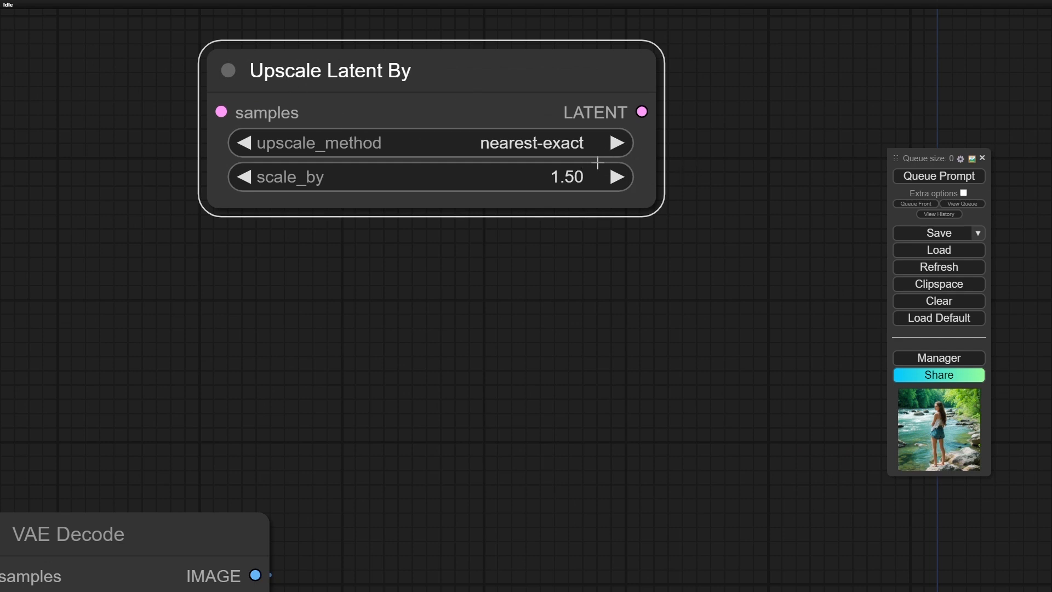
pyautogui.click(585, 143)
pyautogui.click(587, 225)
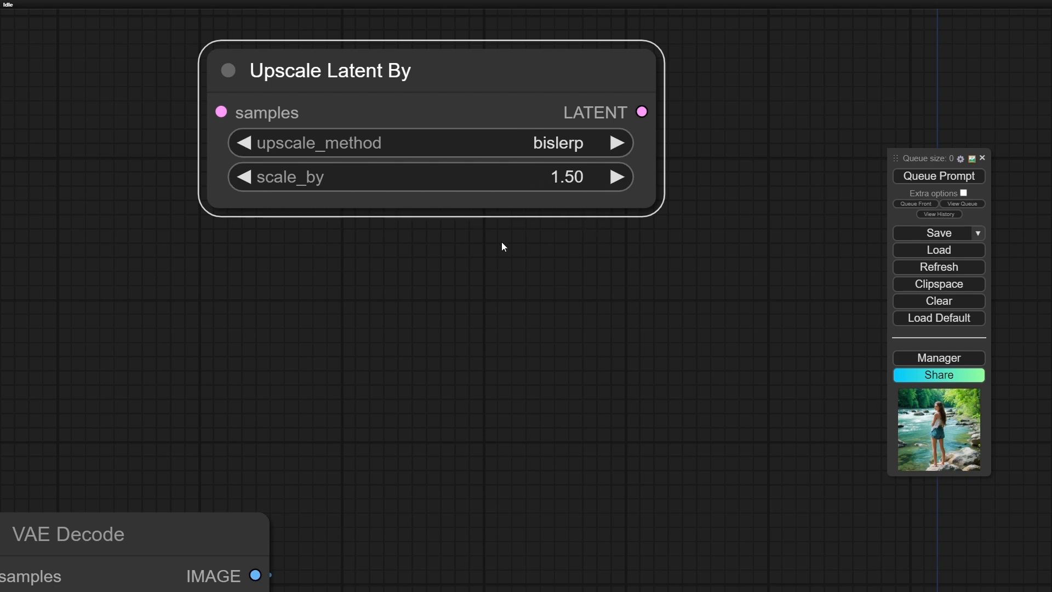
# - Line up the Upscale Latent By node with KSampler's LATENT output and connect that output to its samples input
pyautogui.scroll(-6, 502, 242)
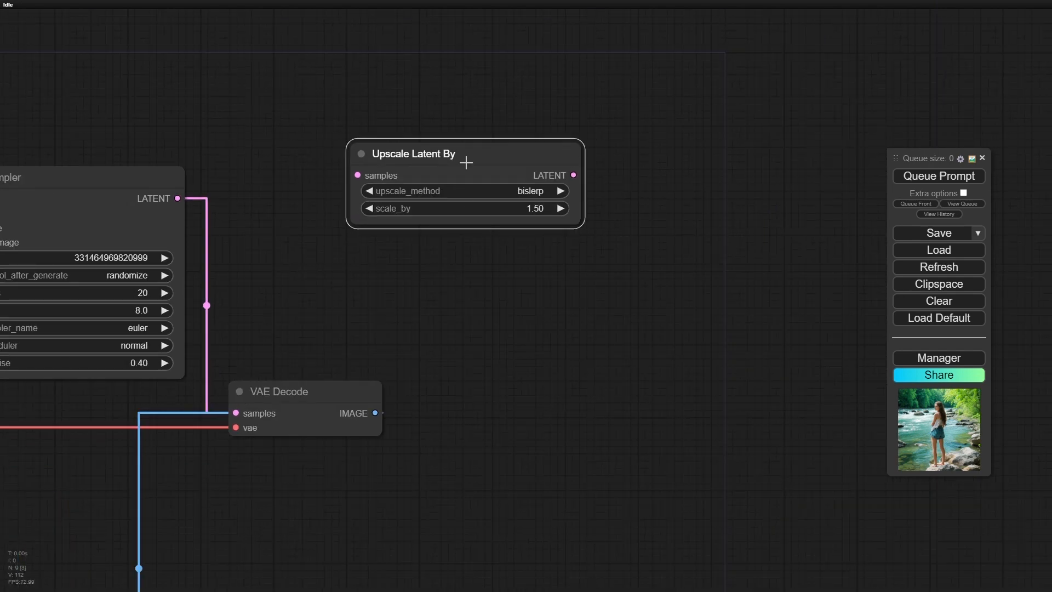
pyautogui.moveTo(475, 148); pyautogui.dragTo(473, 170)
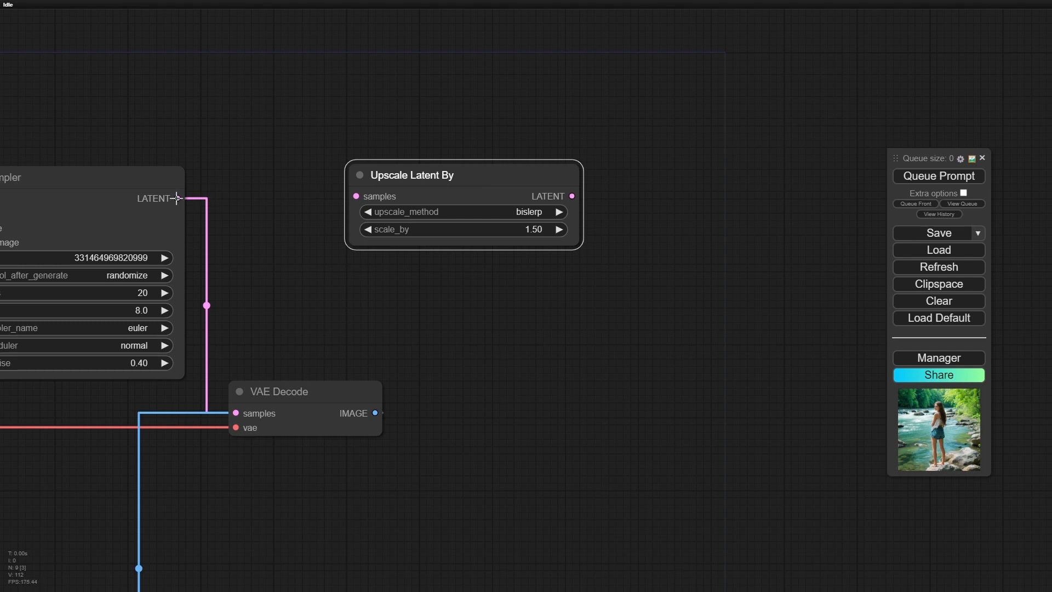
pyautogui.moveTo(176, 199); pyautogui.dragTo(356, 200)
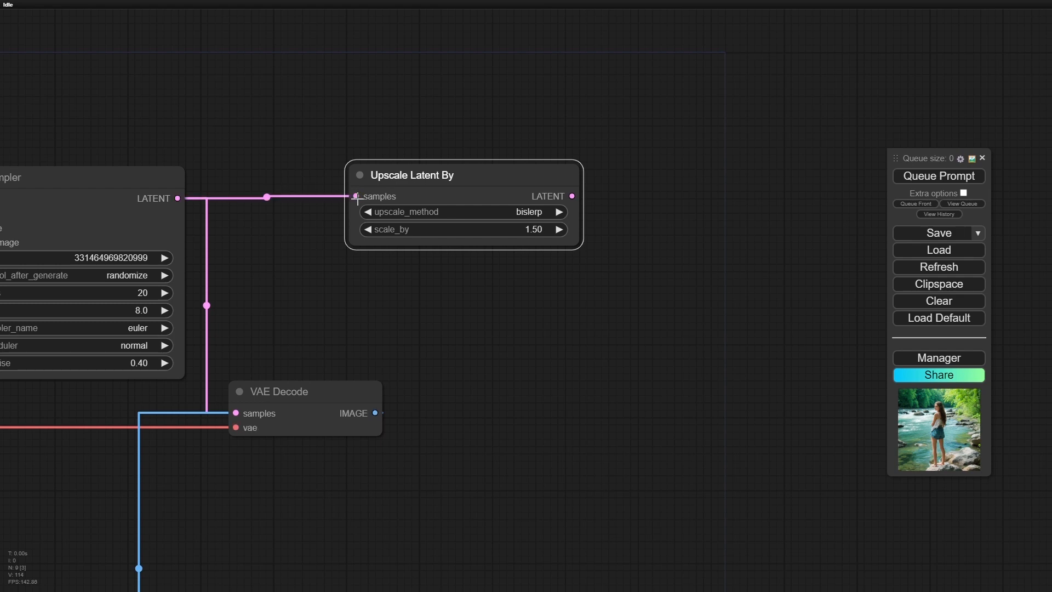
pyautogui.scroll(-5, 536, 311)
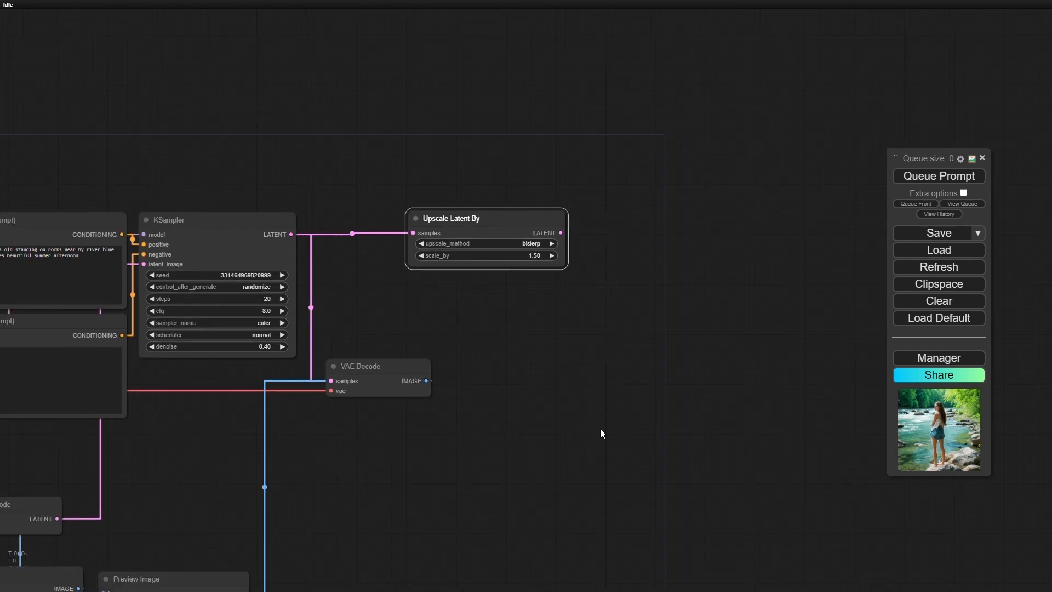
# - Add a second KSampler node below Upscale Latent By and connect the upscaled LATENT output to its latent_image input
pyautogui.moveTo(601, 432); pyautogui.dragTo(504, 316)
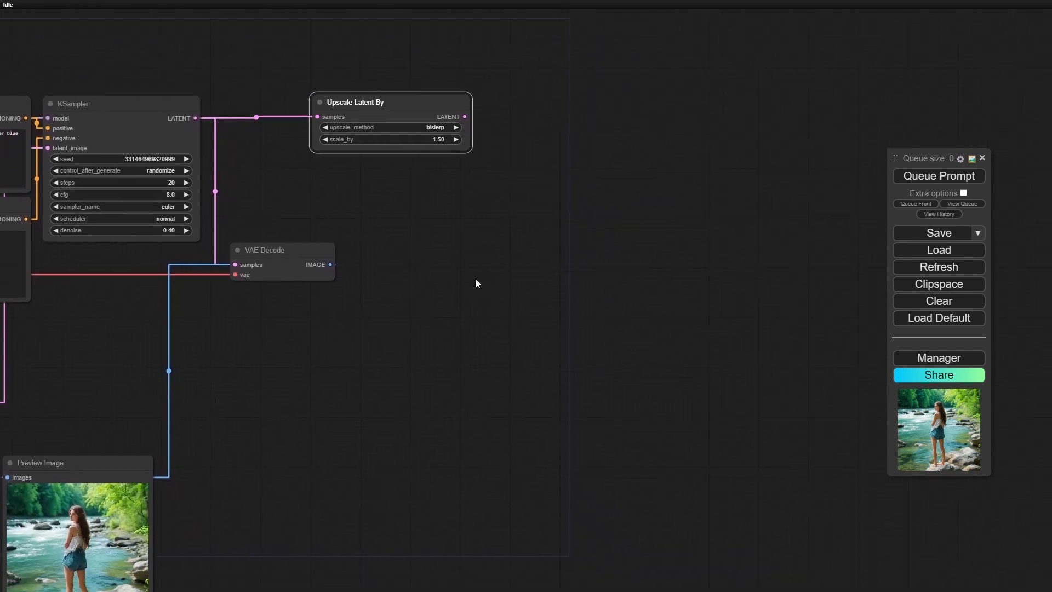
pyautogui.doubleClick(458, 264)
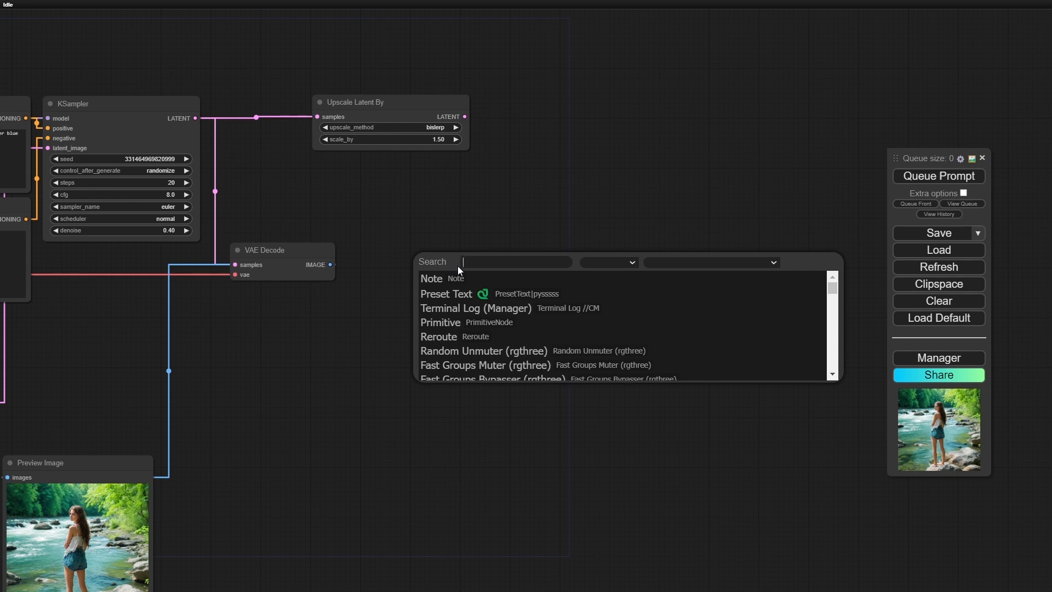
pyautogui.write('k')
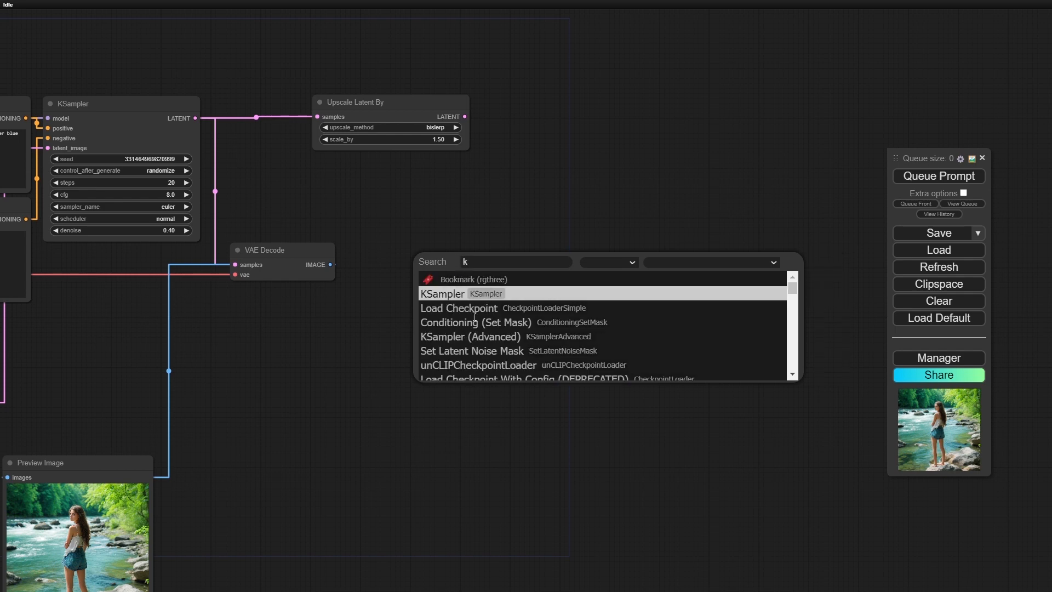
pyautogui.click(467, 294)
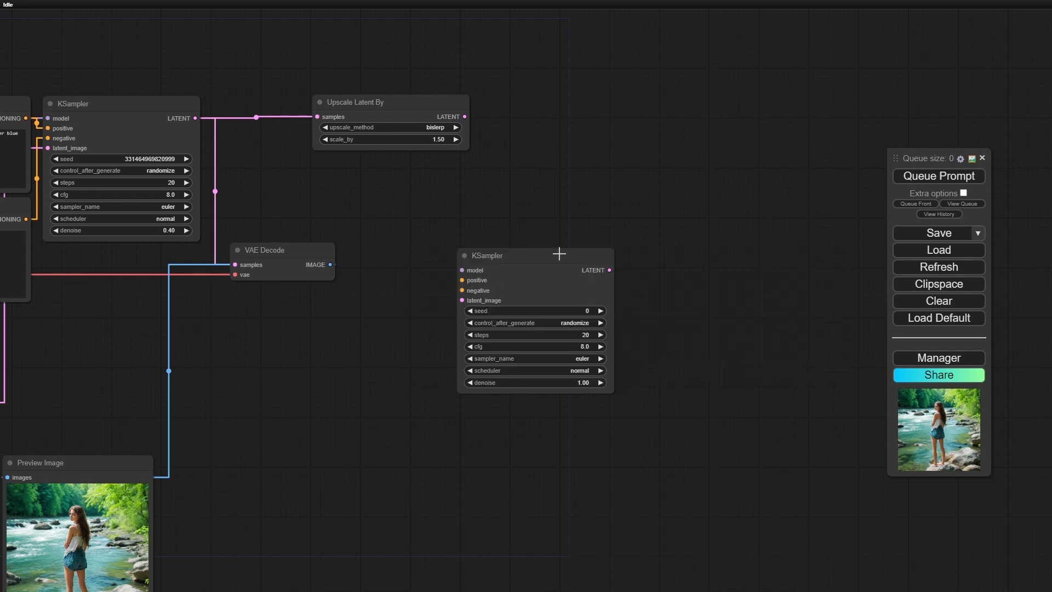
pyautogui.moveTo(559, 251); pyautogui.dragTo(491, 227)
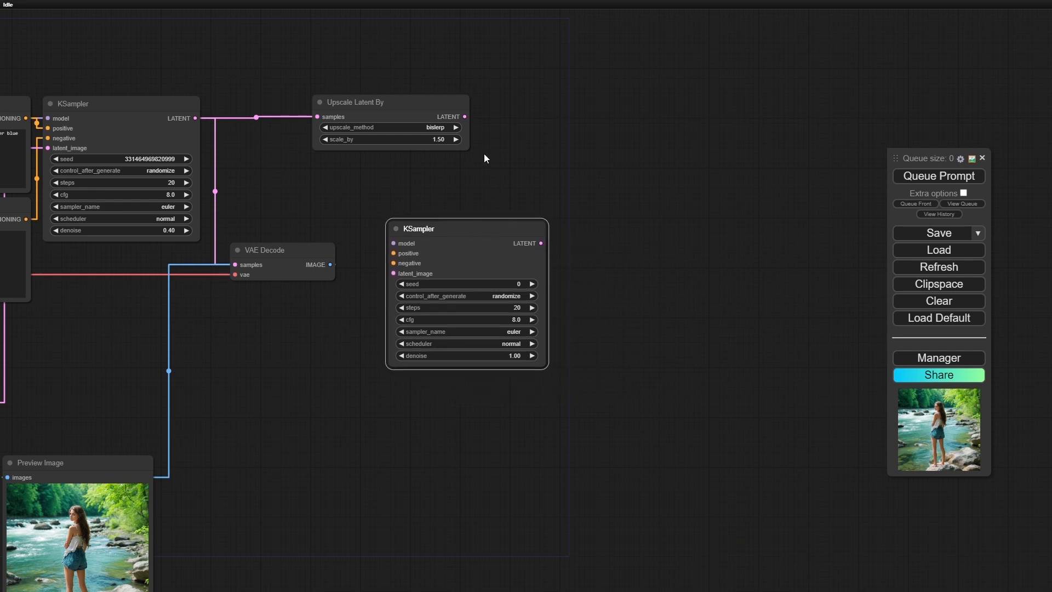
pyautogui.moveTo(465, 116); pyautogui.dragTo(466, 117)
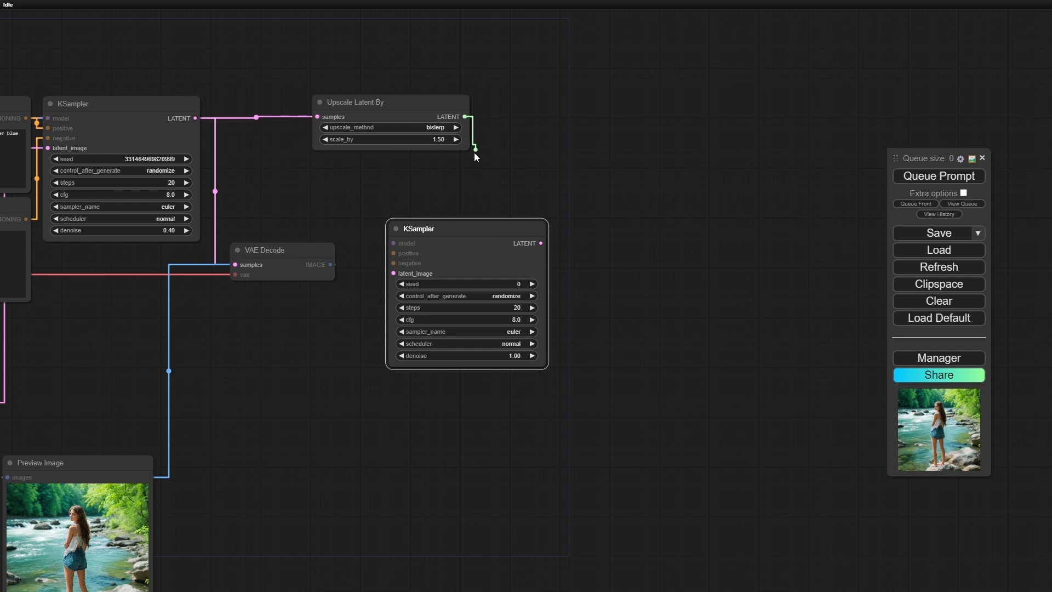
pyautogui.moveTo(475, 152); pyautogui.dragTo(393, 272)
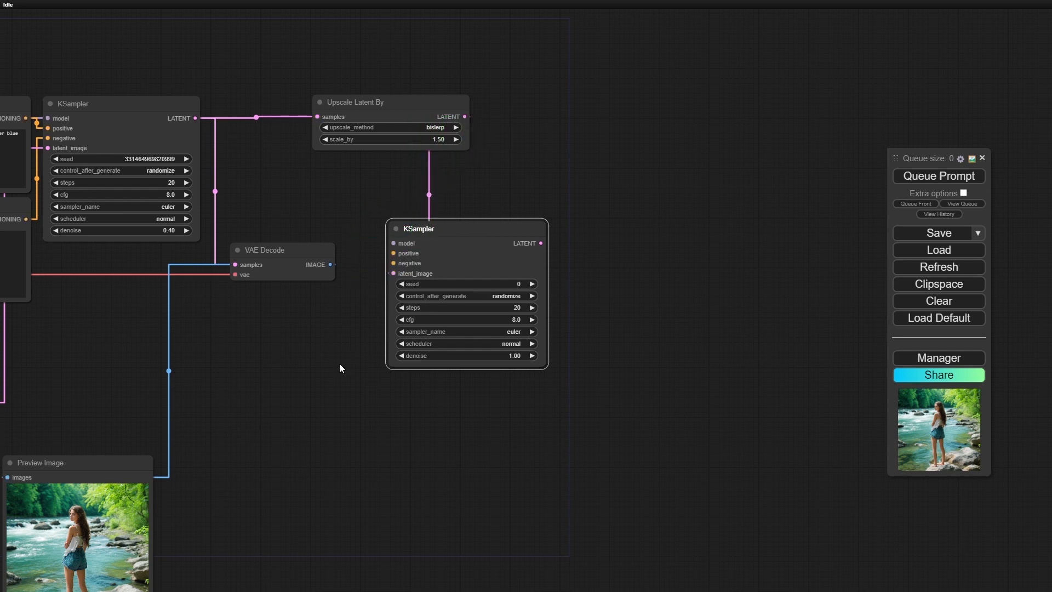
# - Connect the checkpoint's MODEL and both prompts' CONDITIONING outputs to the second KSampler's model, positive and negative inputs, and move that node further right
pyautogui.scroll(-4, 338, 361)
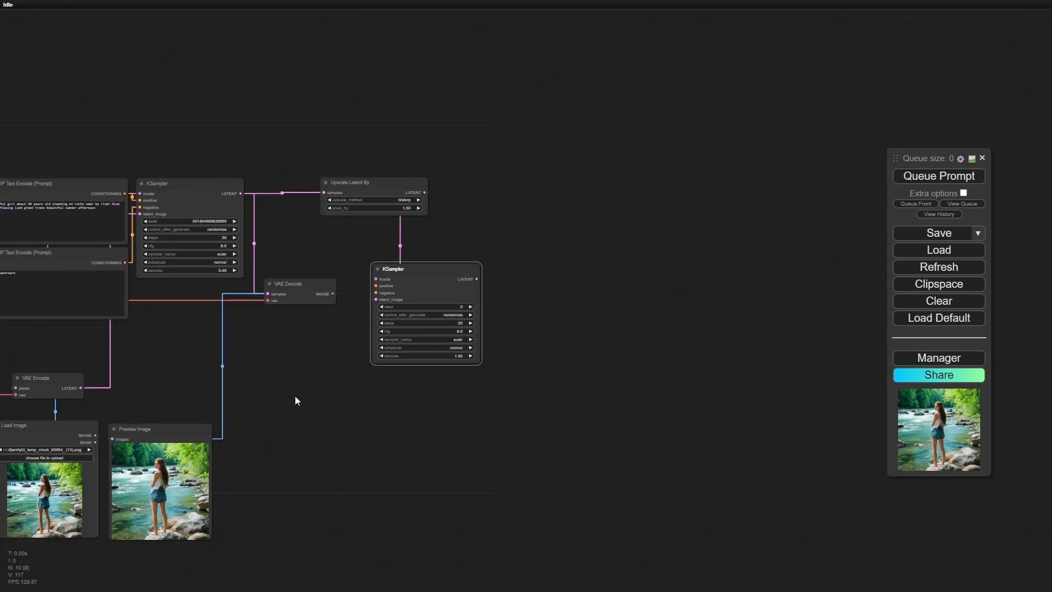
pyautogui.moveTo(295, 395); pyautogui.dragTo(551, 420)
pyautogui.scroll(4, 462, 413)
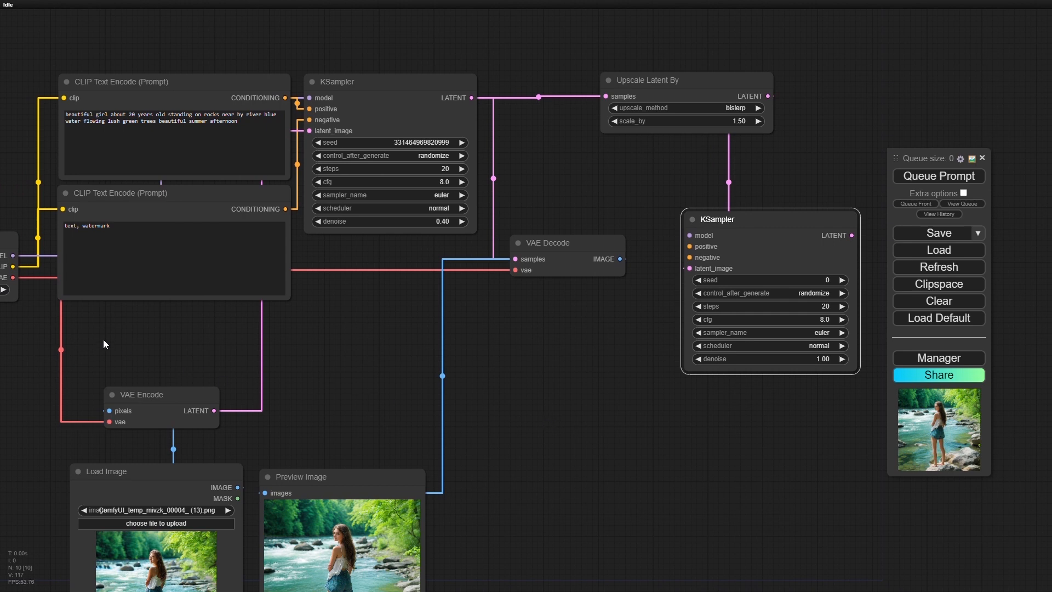
pyautogui.moveTo(547, 441); pyautogui.dragTo(570, 439)
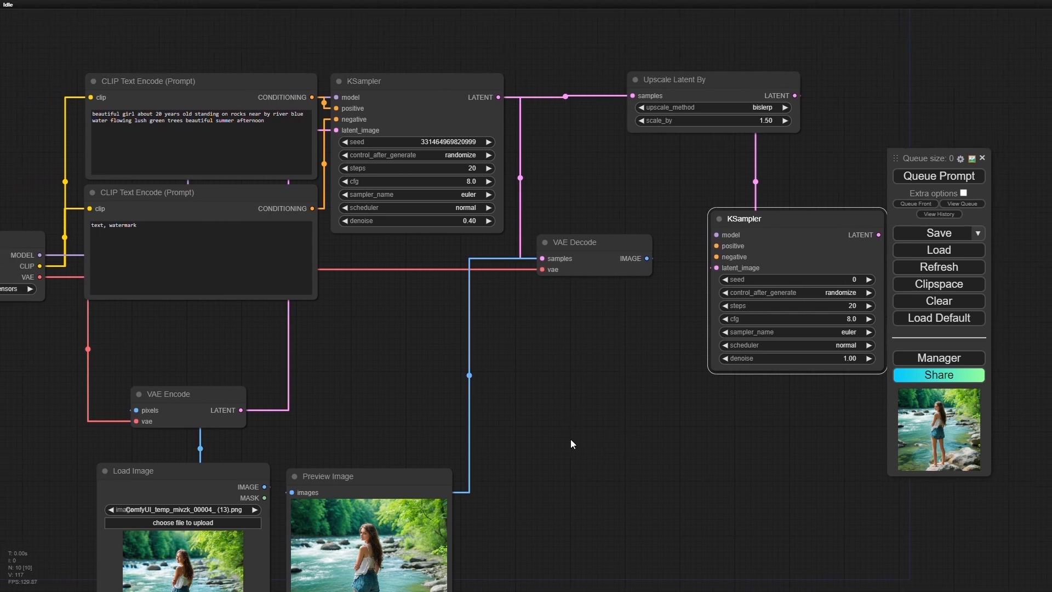
pyautogui.moveTo(40, 255); pyautogui.dragTo(717, 235)
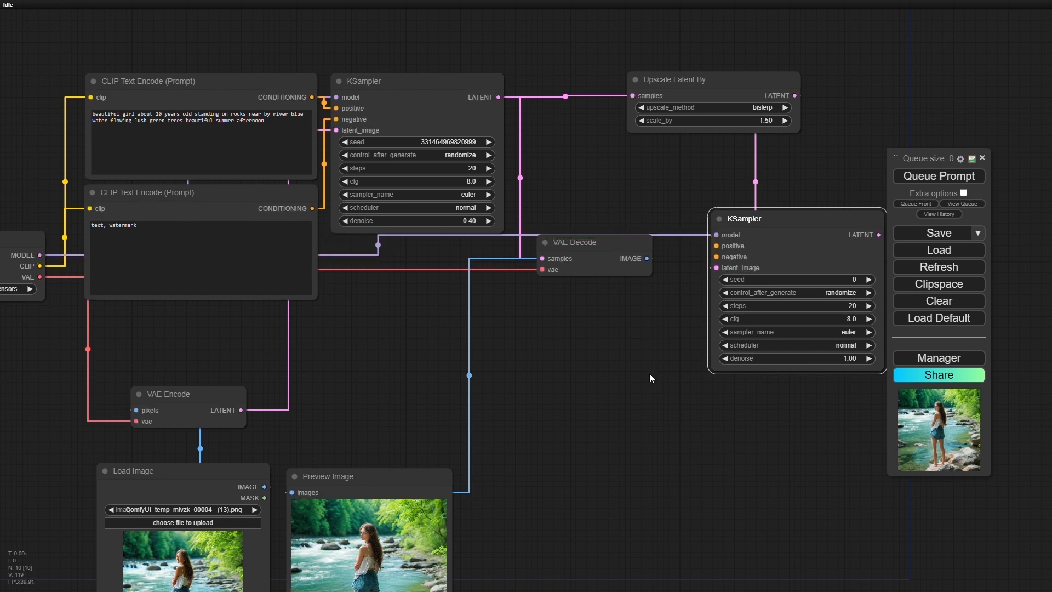
pyautogui.moveTo(625, 381); pyautogui.dragTo(504, 379)
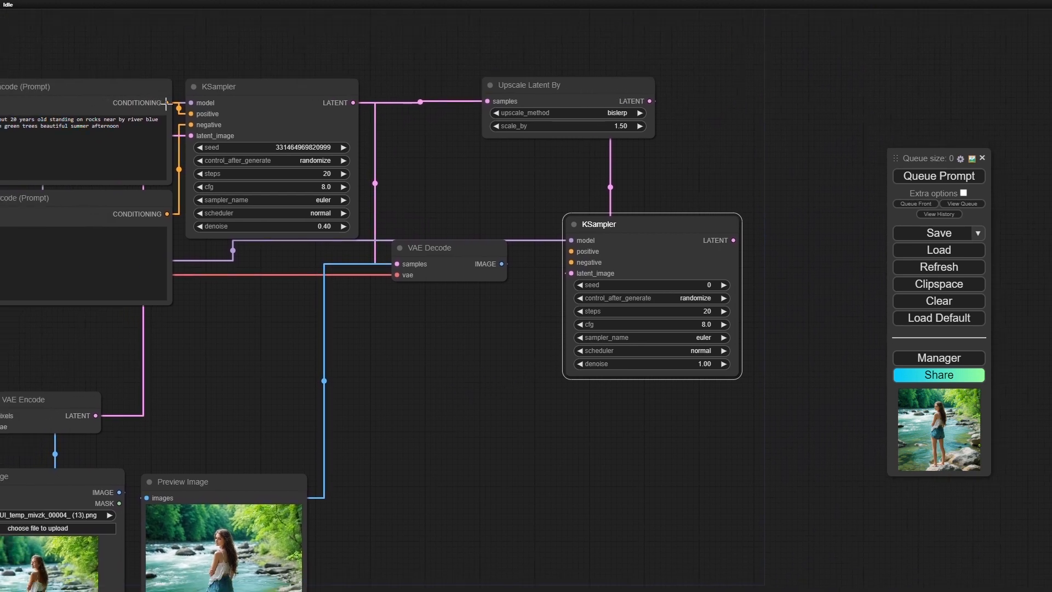
pyautogui.moveTo(166, 102); pyautogui.dragTo(569, 252)
pyautogui.moveTo(167, 214); pyautogui.dragTo(571, 263)
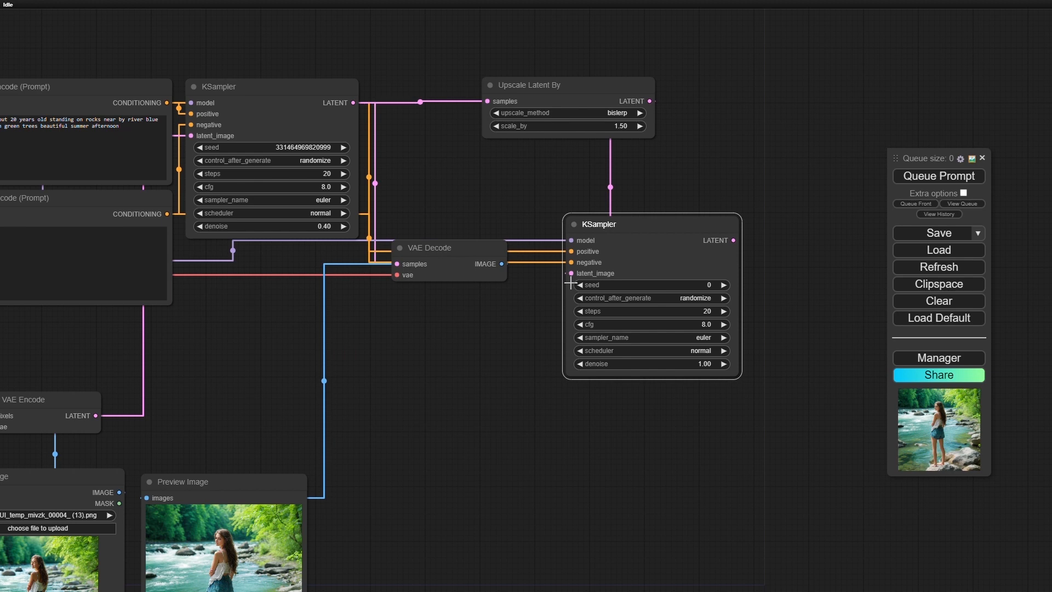
pyautogui.moveTo(660, 220); pyautogui.dragTo(787, 216)
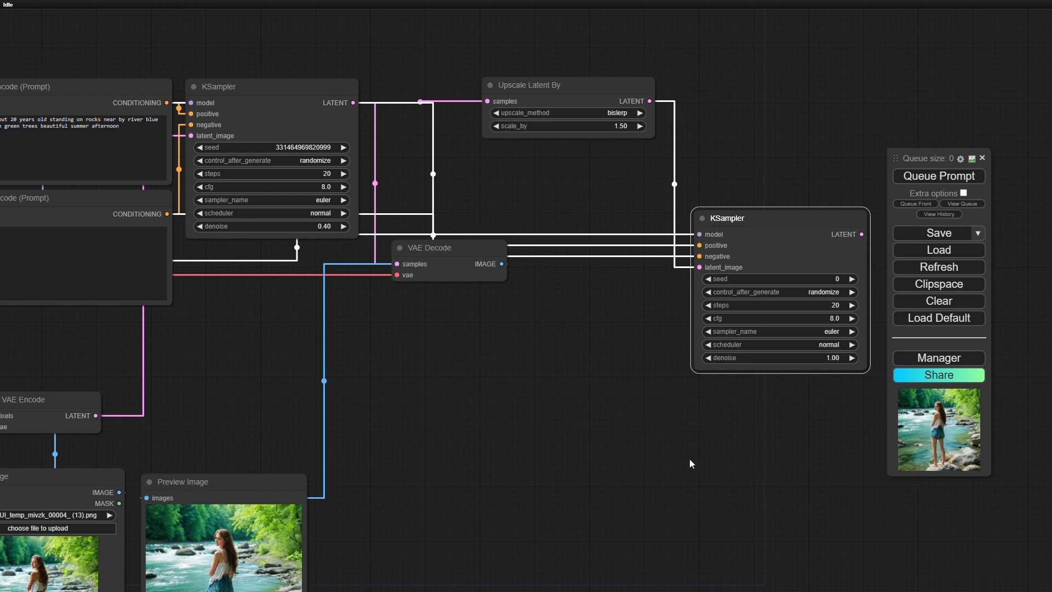
# - Add a VAE Decode node fed by the second KSampler's LATENT output, placed below the first VAE Decode
pyautogui.moveTo(685, 459); pyautogui.dragTo(554, 371)
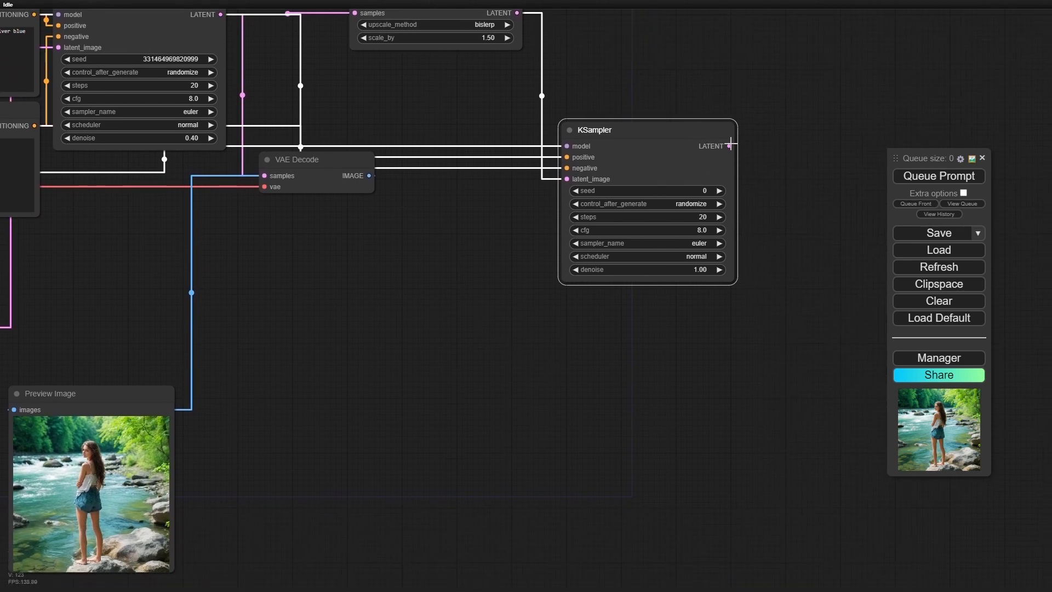
pyautogui.moveTo(729, 146); pyautogui.dragTo(287, 346)
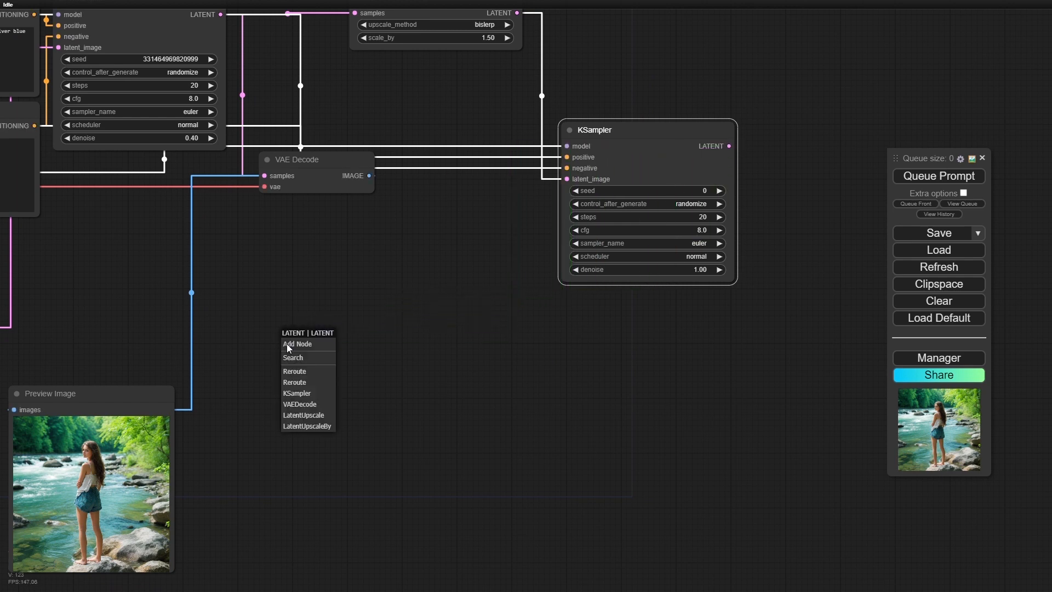
pyautogui.click(310, 405)
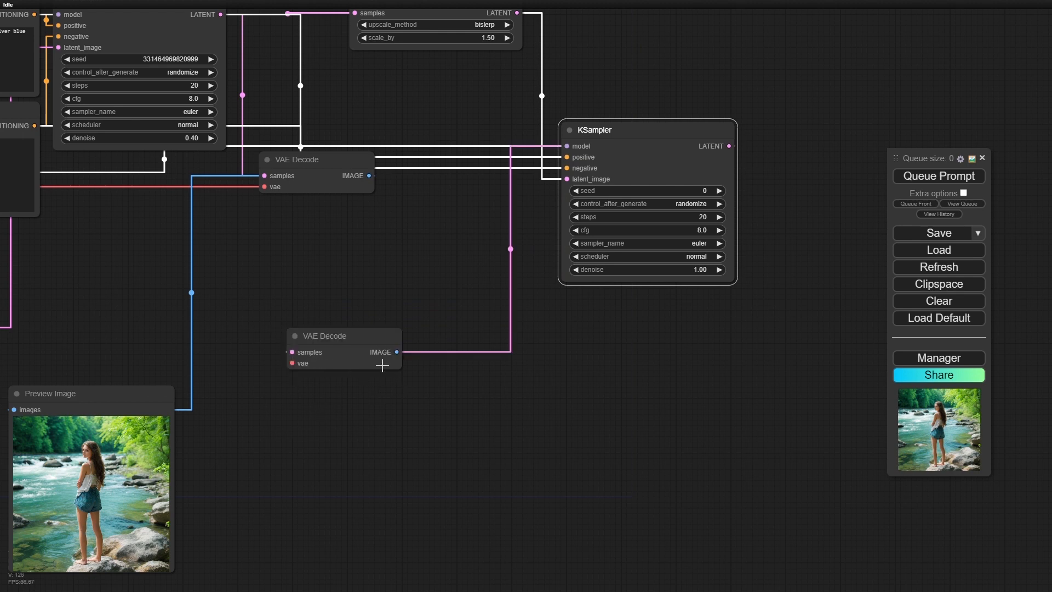
# - Add a Preview Image node from the new VAE Decode's IMAGE output, enlarge it and place it beside the first preview
pyautogui.moveTo(397, 351); pyautogui.dragTo(265, 407)
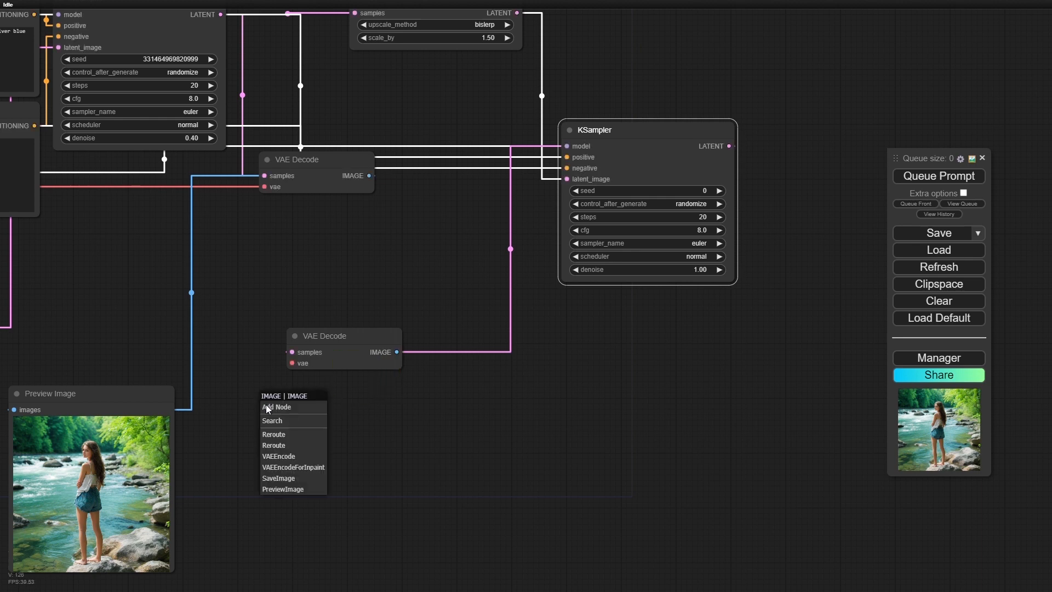
pyautogui.click(298, 489)
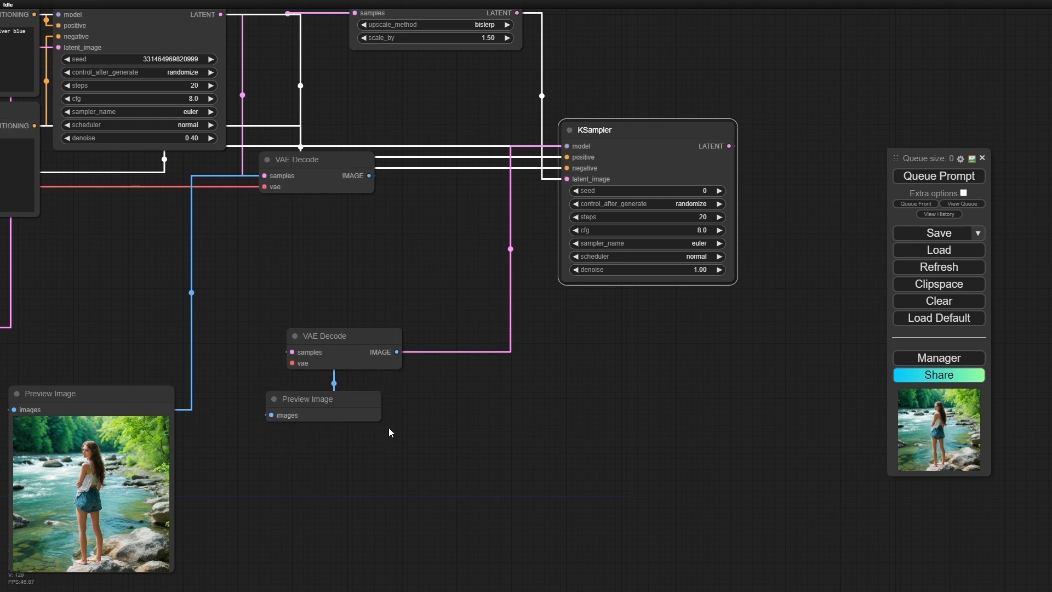
pyautogui.moveTo(377, 420); pyautogui.dragTo(463, 585)
pyautogui.click(411, 403)
pyautogui.moveTo(411, 404); pyautogui.dragTo(340, 400)
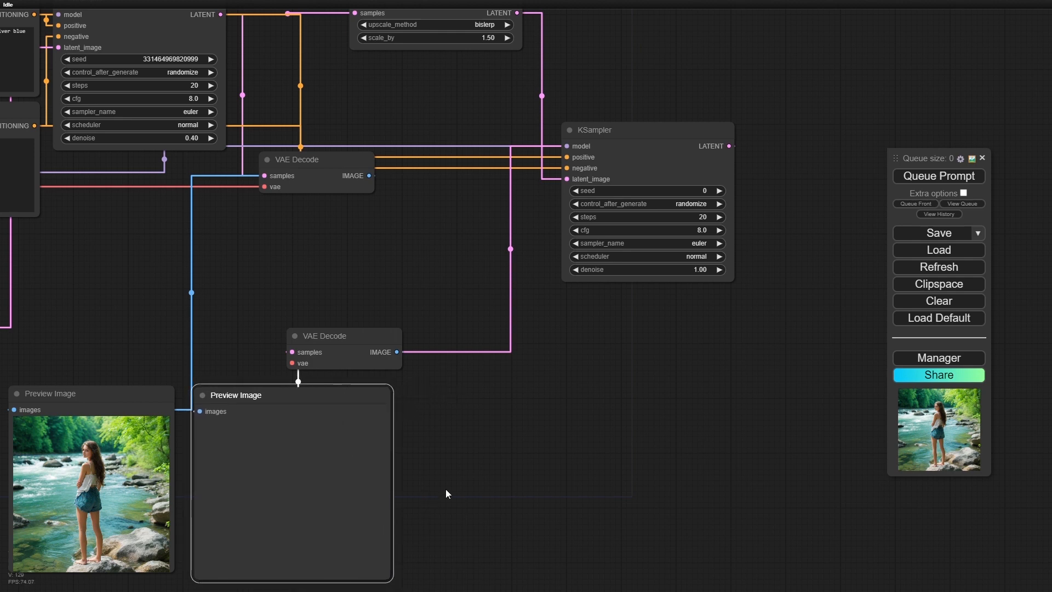
# - Connect the new VAE Decode's vae input to Load Checkpoint's VAE output
pyautogui.scroll(-5, 455, 459)
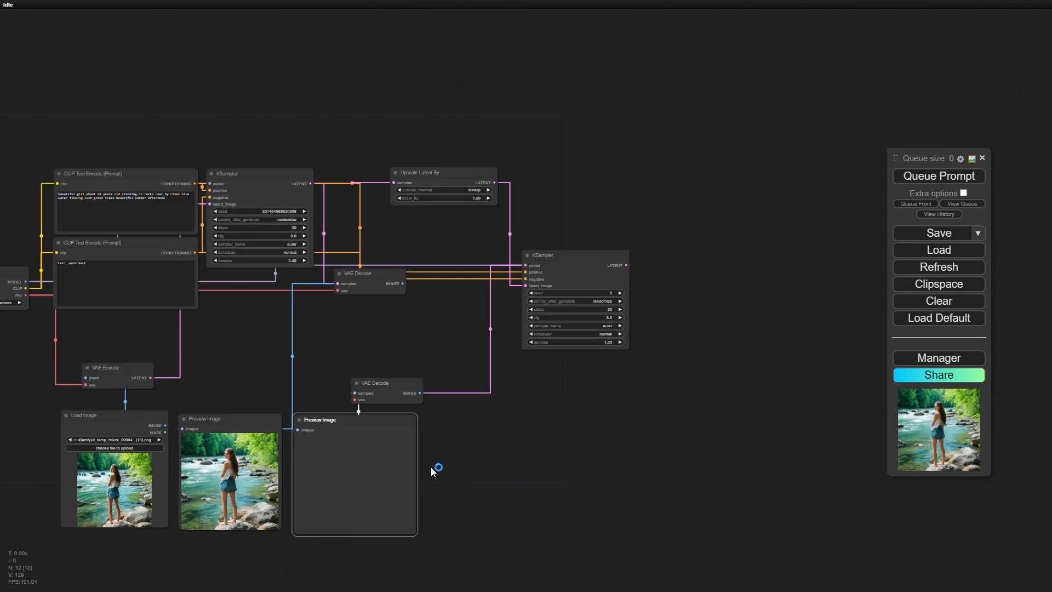
pyautogui.moveTo(180, 535); pyautogui.dragTo(345, 508)
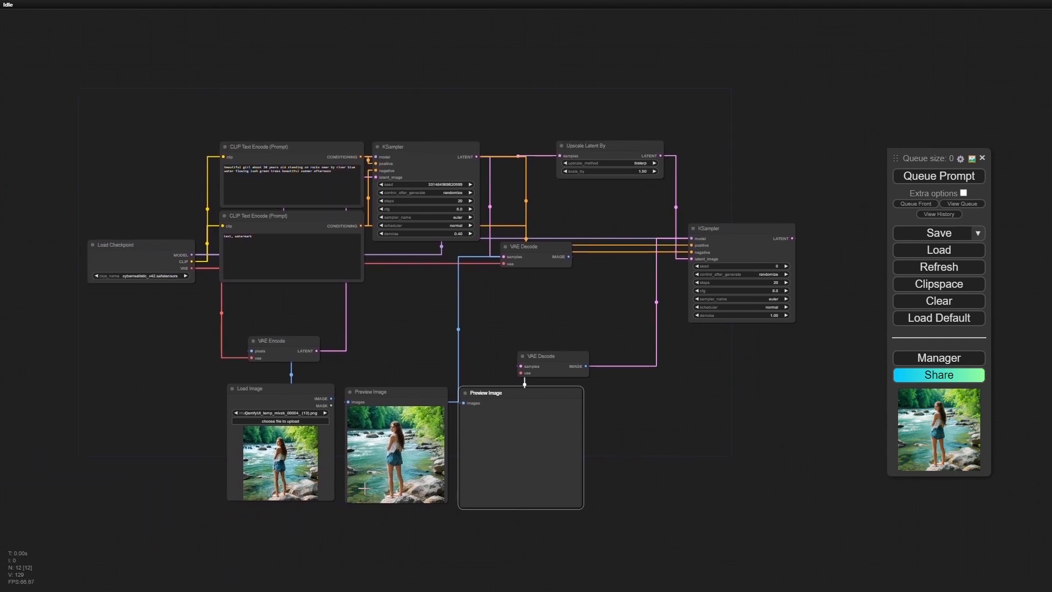
pyautogui.scroll(4, 366, 489)
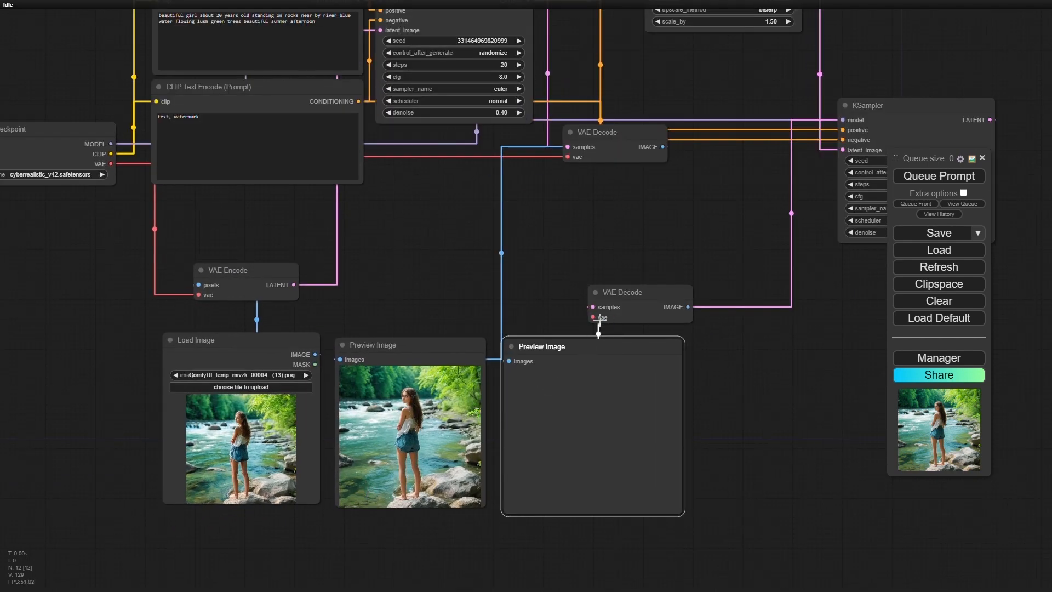
pyautogui.moveTo(593, 317); pyautogui.dragTo(110, 164)
# - Examine the extended node connections and compare the settings of the first and second KSampler nodes
pyautogui.scroll(-5, 711, 376)
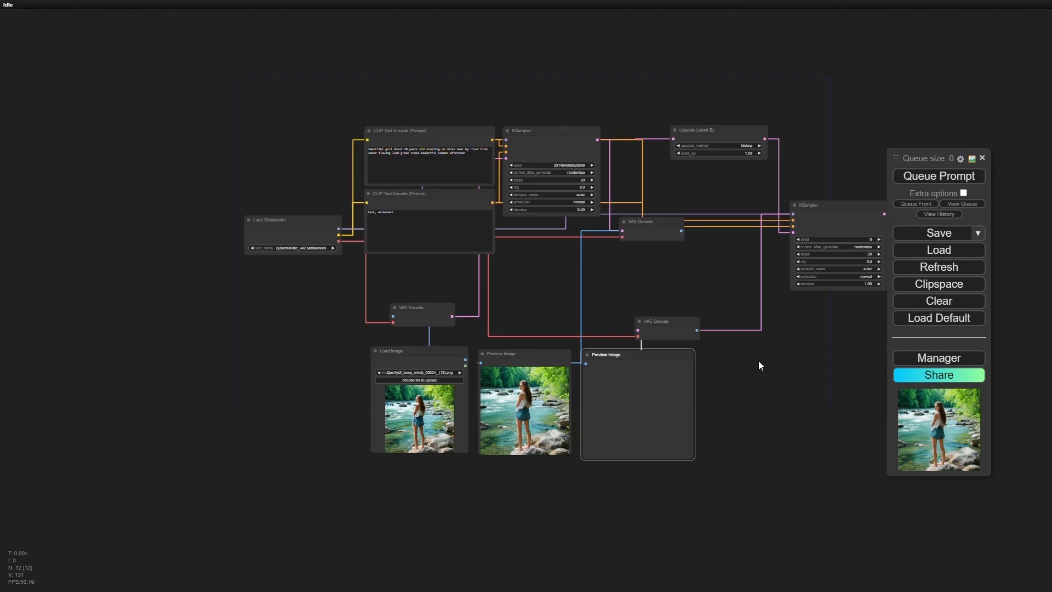
pyautogui.moveTo(820, 404); pyautogui.dragTo(711, 413)
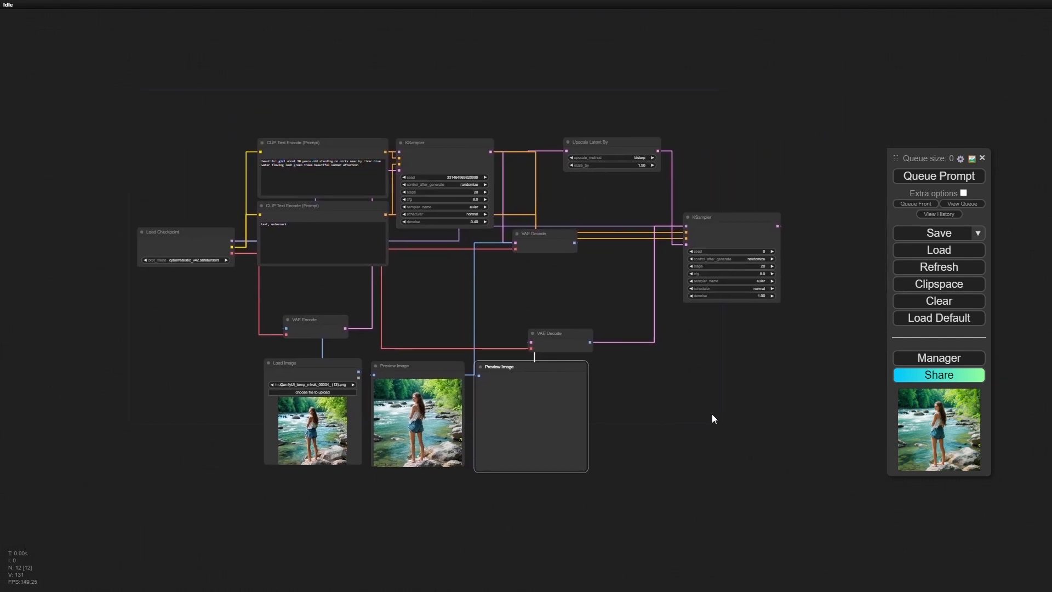
pyautogui.scroll(1, 712, 413)
pyautogui.scroll(1, 712, 416)
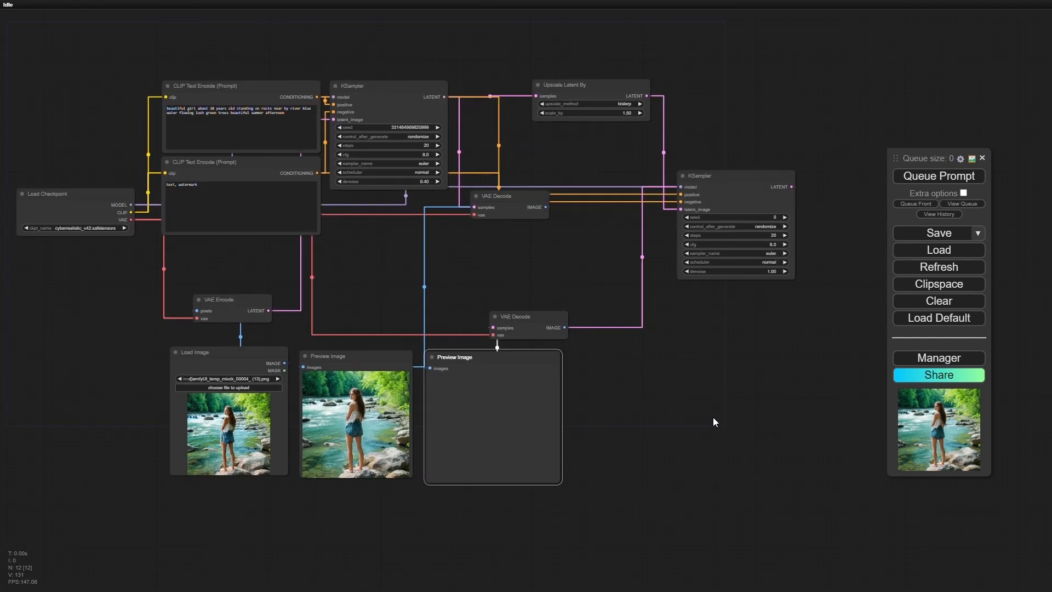
pyautogui.moveTo(703, 426); pyautogui.dragTo(731, 409)
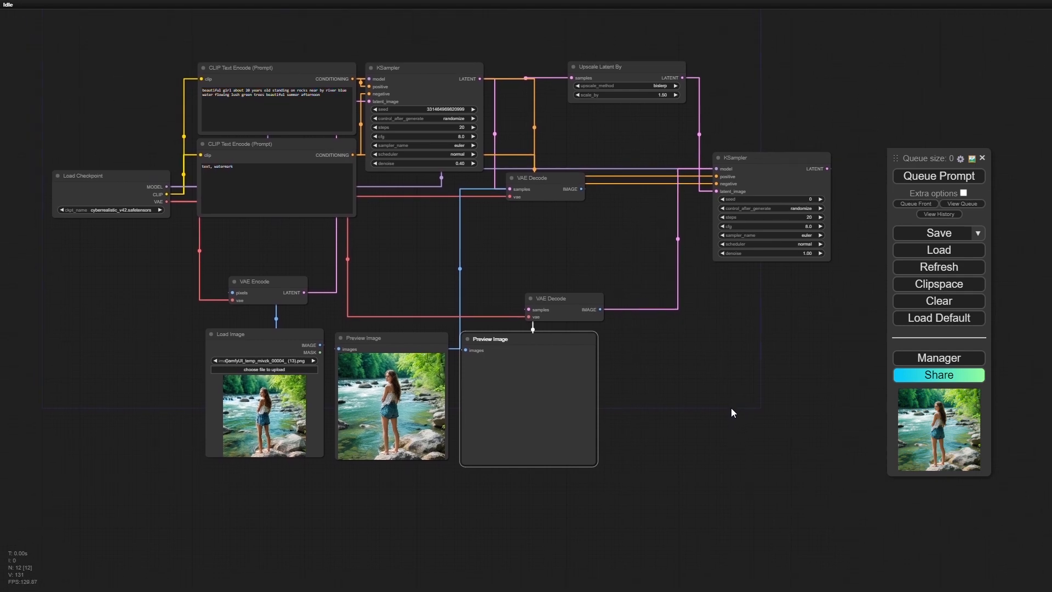
pyautogui.moveTo(811, 322); pyautogui.dragTo(657, 367)
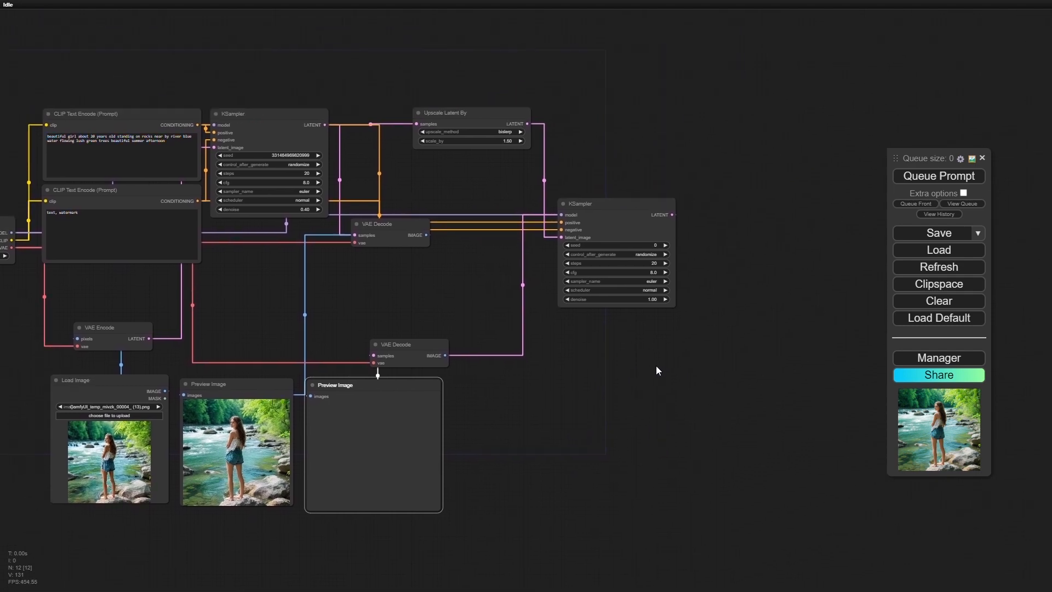
pyautogui.scroll(4, 656, 367)
pyautogui.scroll(4, 656, 366)
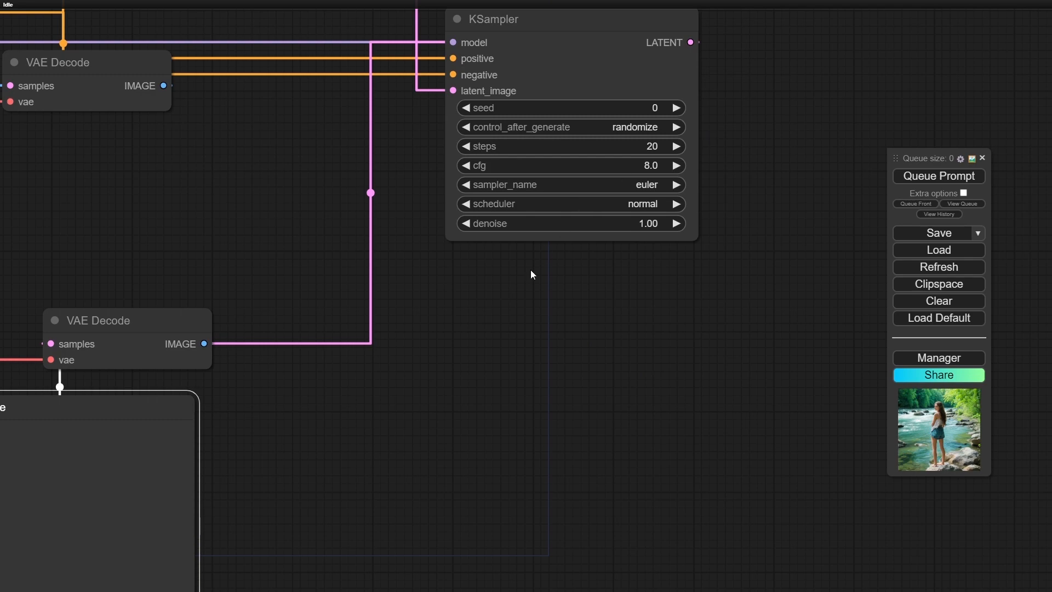
pyautogui.moveTo(483, 304); pyautogui.dragTo(812, 513)
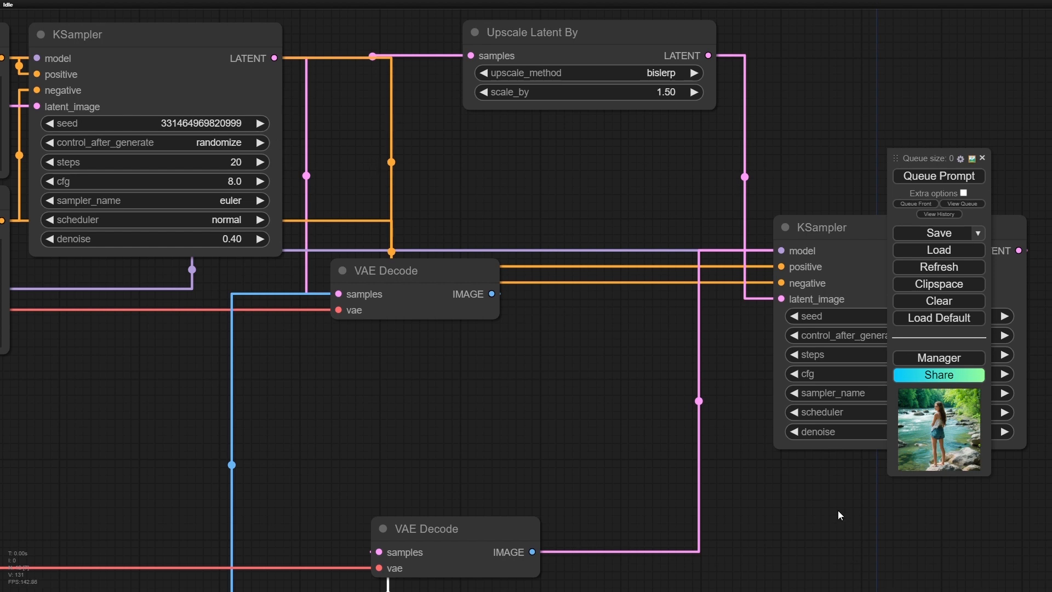
pyautogui.moveTo(791, 501); pyautogui.dragTo(530, 447)
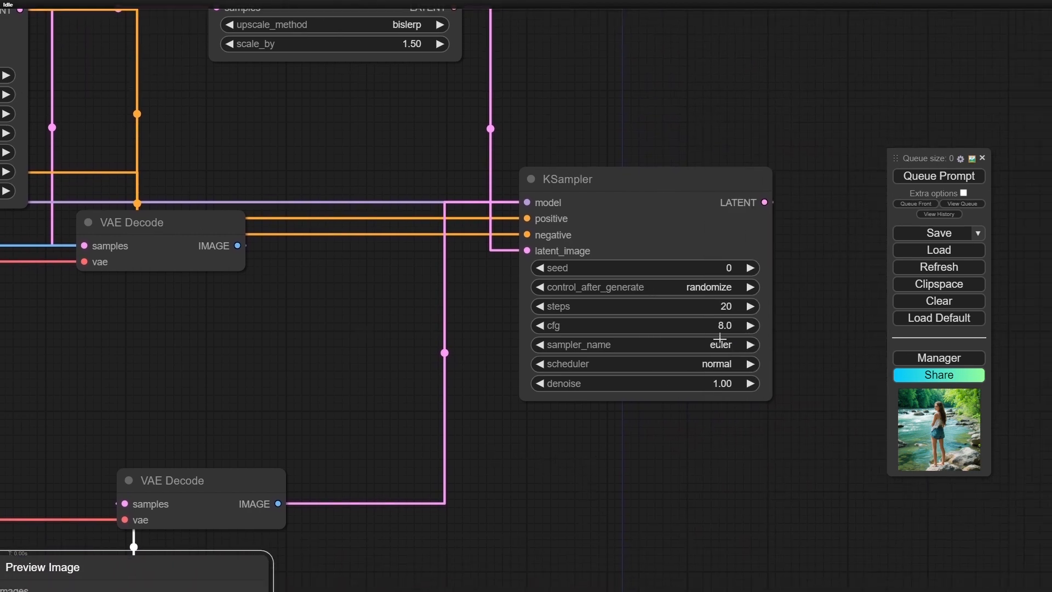
pyautogui.click(730, 267)
pyautogui.click(730, 267)
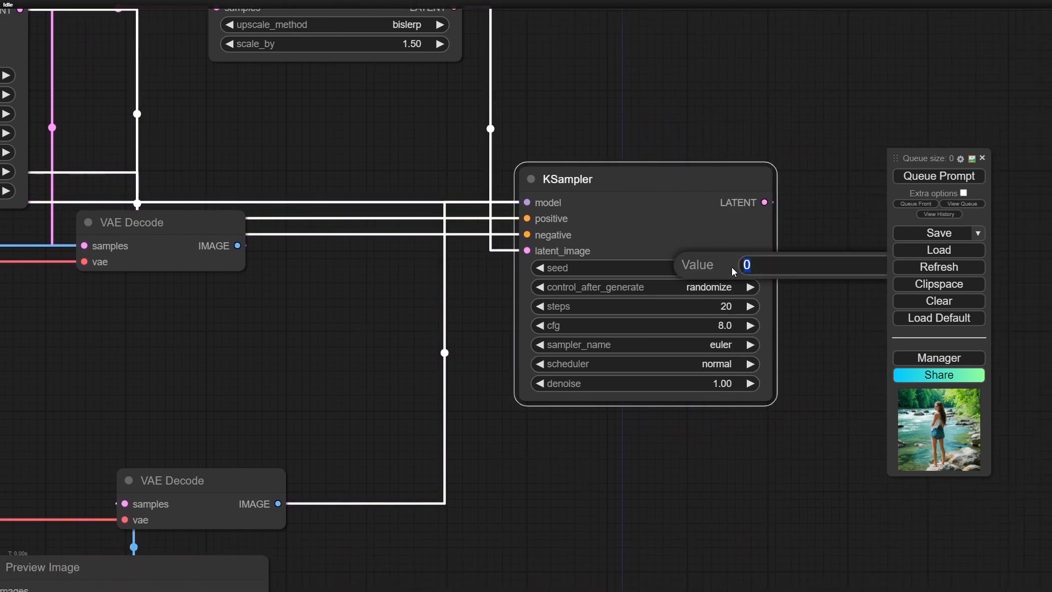
pyautogui.click(831, 384)
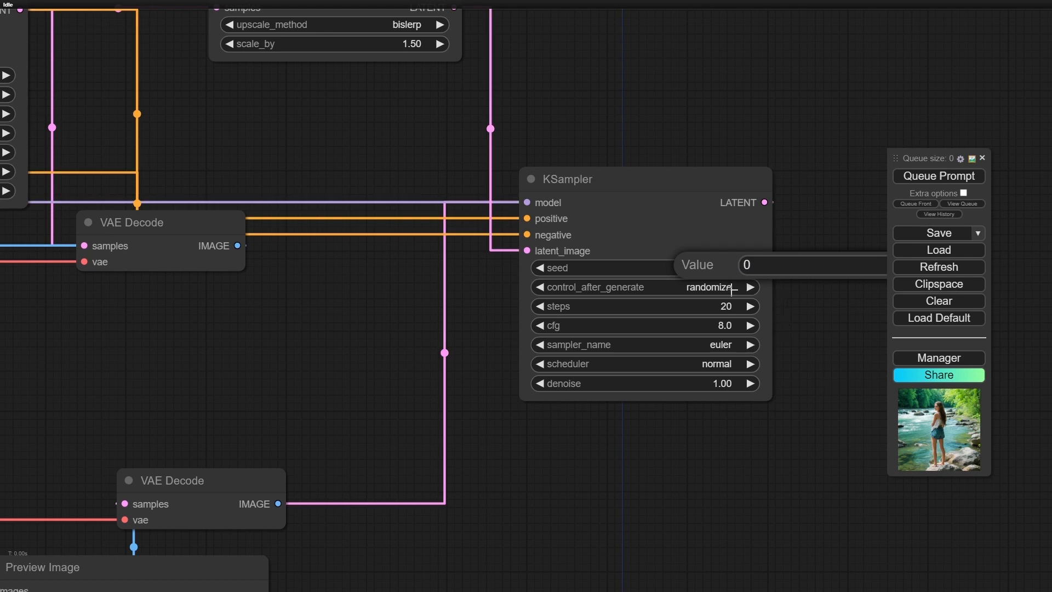
# - Set the second KSampler's control_after_generate to fixed and its denoise to 0.55
pyautogui.moveTo(762, 485); pyautogui.dragTo(442, 376)
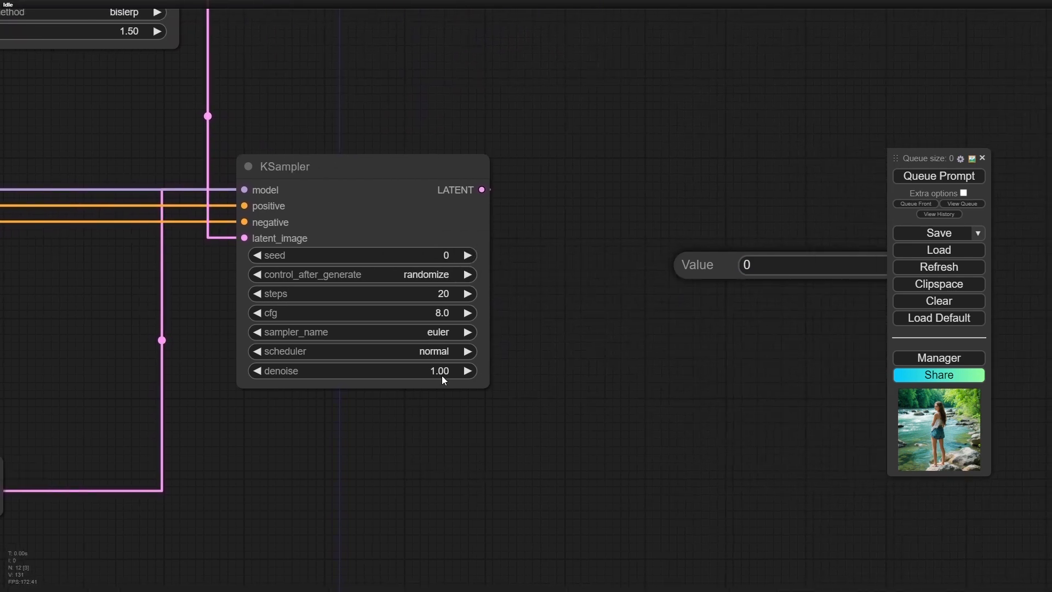
pyautogui.click(430, 274)
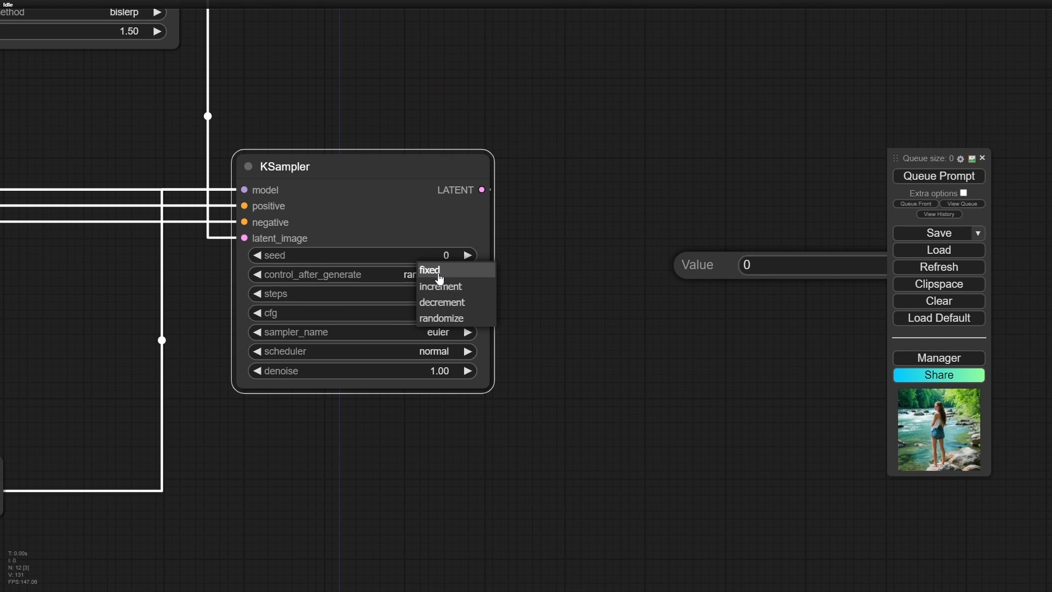
pyautogui.click(439, 271)
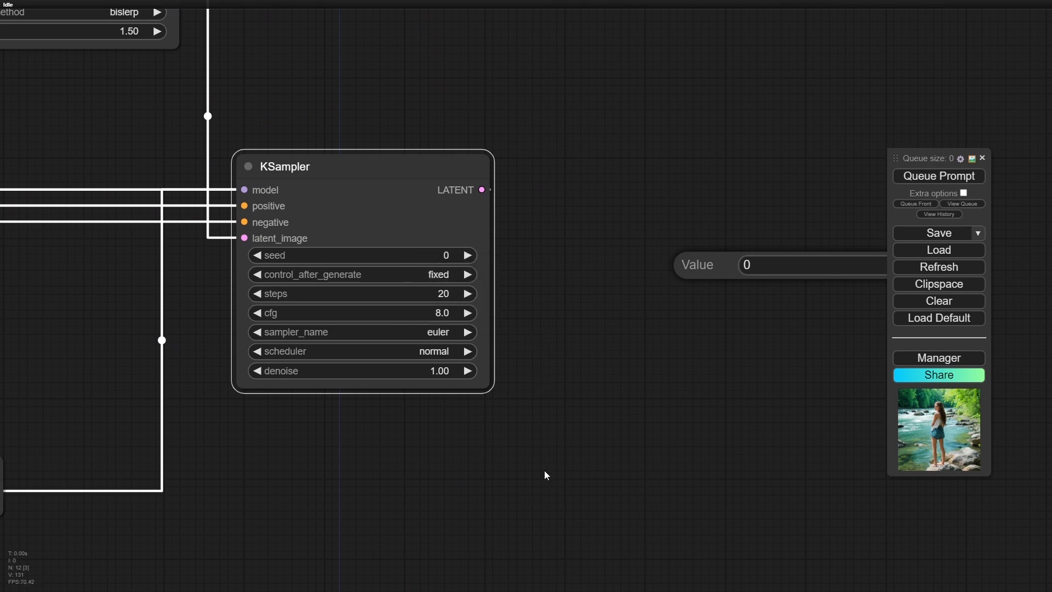
pyautogui.moveTo(544, 470); pyautogui.dragTo(428, 431)
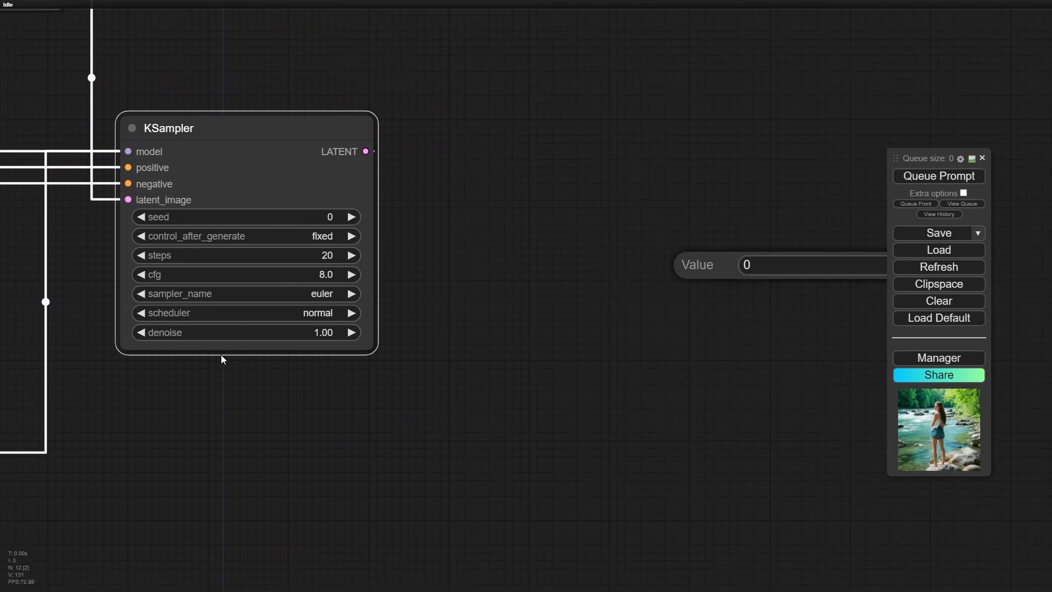
pyautogui.click(141, 332)
pyautogui.click(142, 333)
pyautogui.click(142, 333)
pyautogui.click(142, 332)
pyautogui.click(141, 333)
pyautogui.click(142, 333)
pyautogui.click(142, 333)
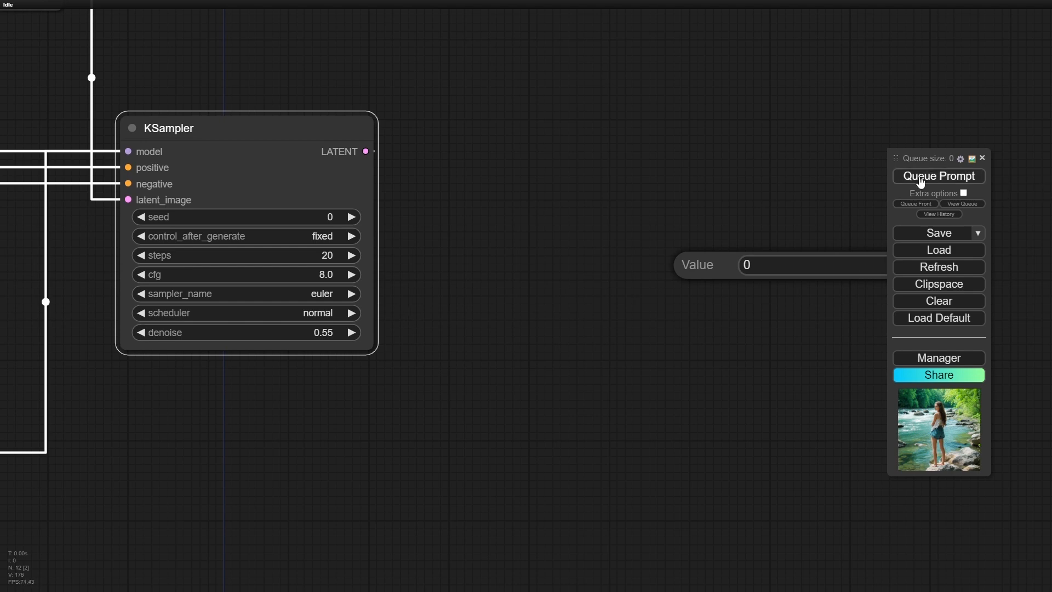
# - Move the floating queue menu into the empty canvas area clear of the second KSampler
pyautogui.moveTo(933, 159); pyautogui.dragTo(592, 200)
pyautogui.click(937, 266)
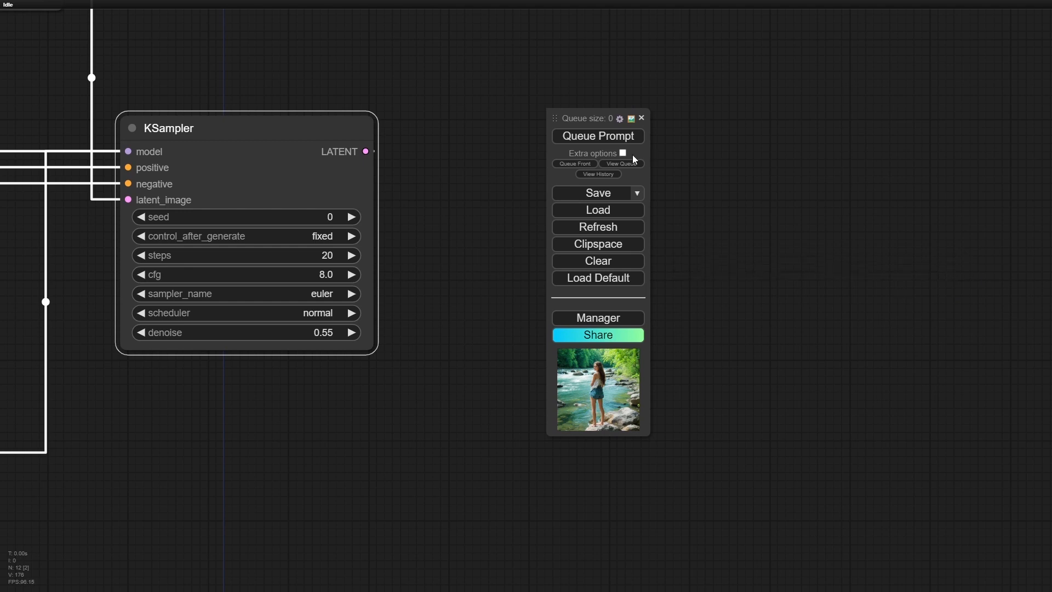
pyautogui.scroll(-2, 422, 427)
pyautogui.scroll(-2, 422, 425)
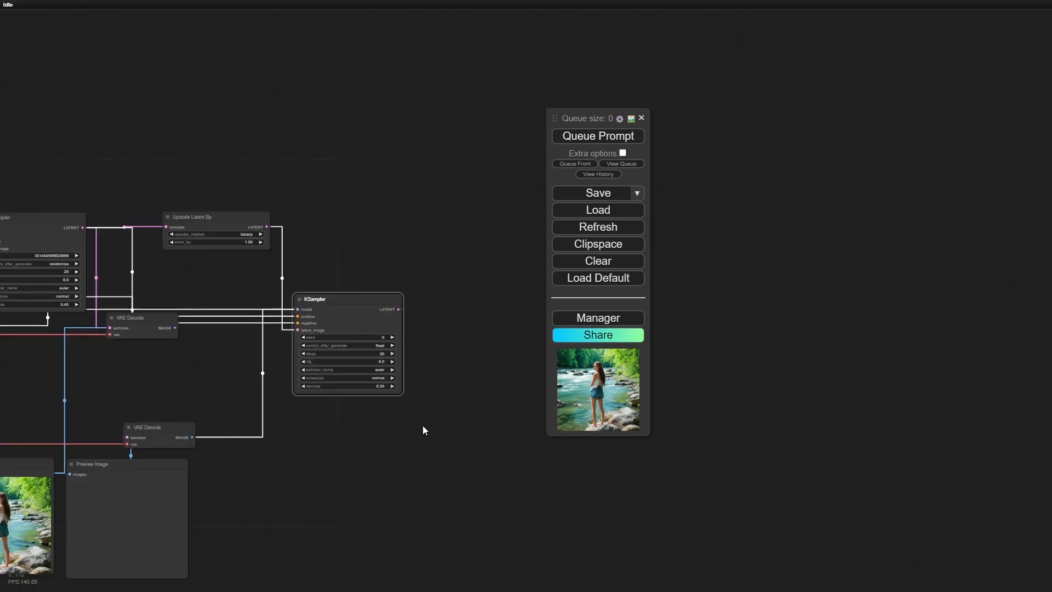
pyautogui.moveTo(409, 453); pyautogui.dragTo(546, 375)
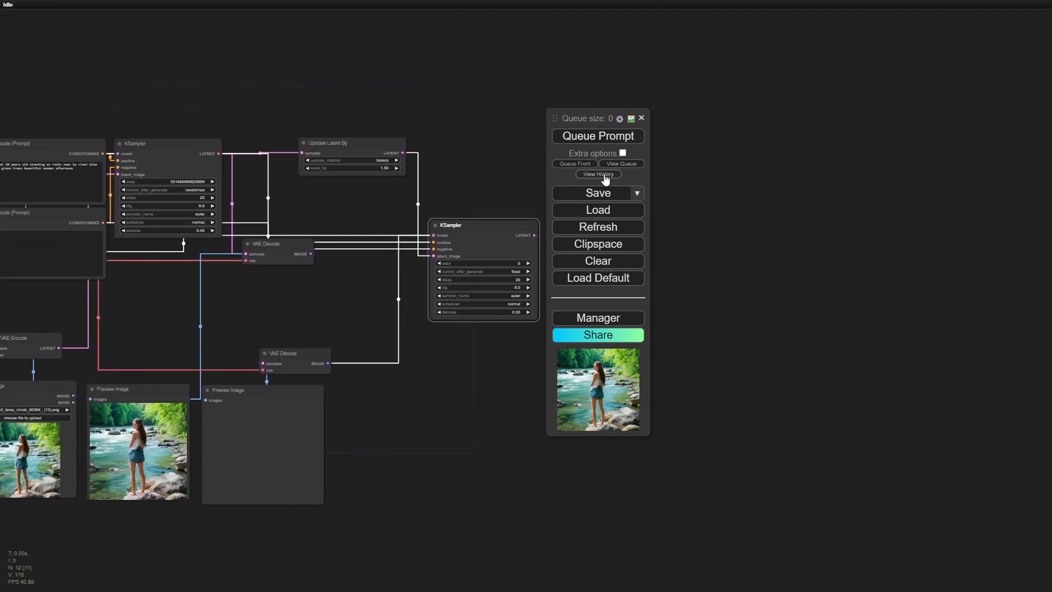
pyautogui.moveTo(602, 116); pyautogui.dragTo(960, 252)
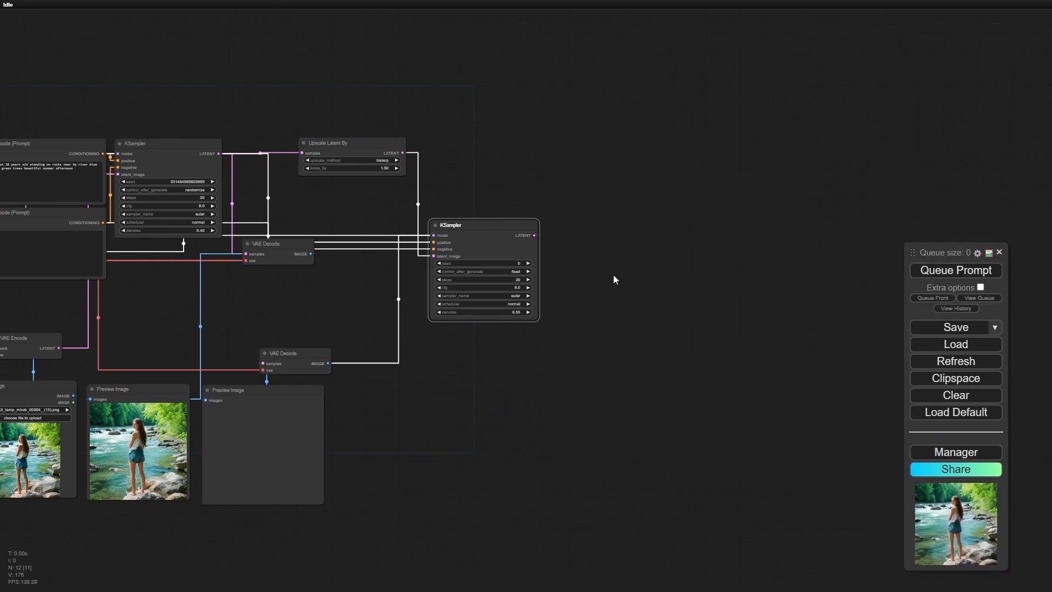
# - Queue the prompt to run the extended workflow through the latent upscale and second KSampler
pyautogui.moveTo(412, 425); pyautogui.dragTo(633, 386)
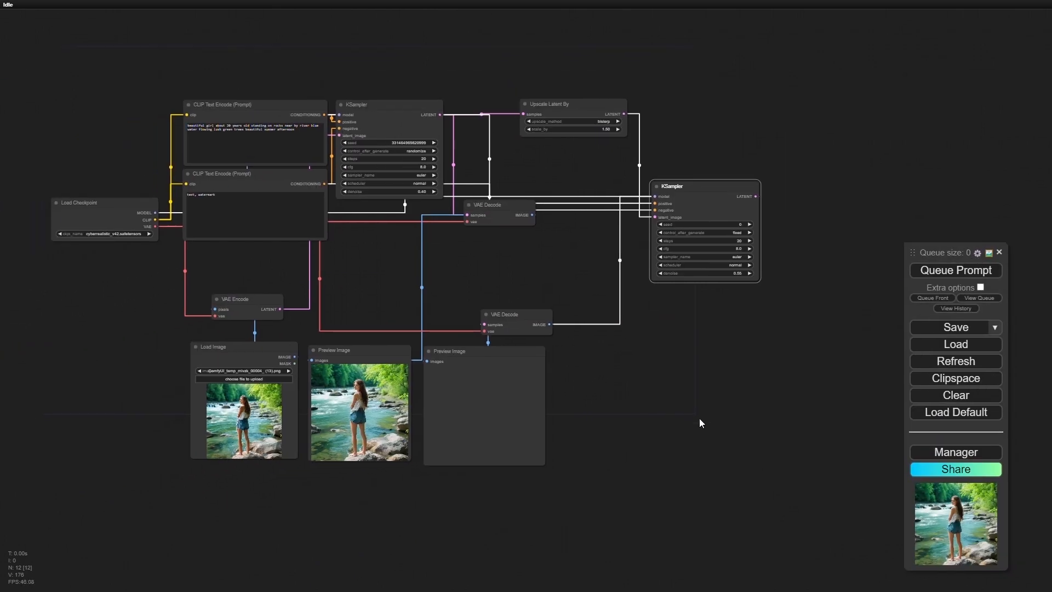
pyautogui.scroll(4, 699, 419)
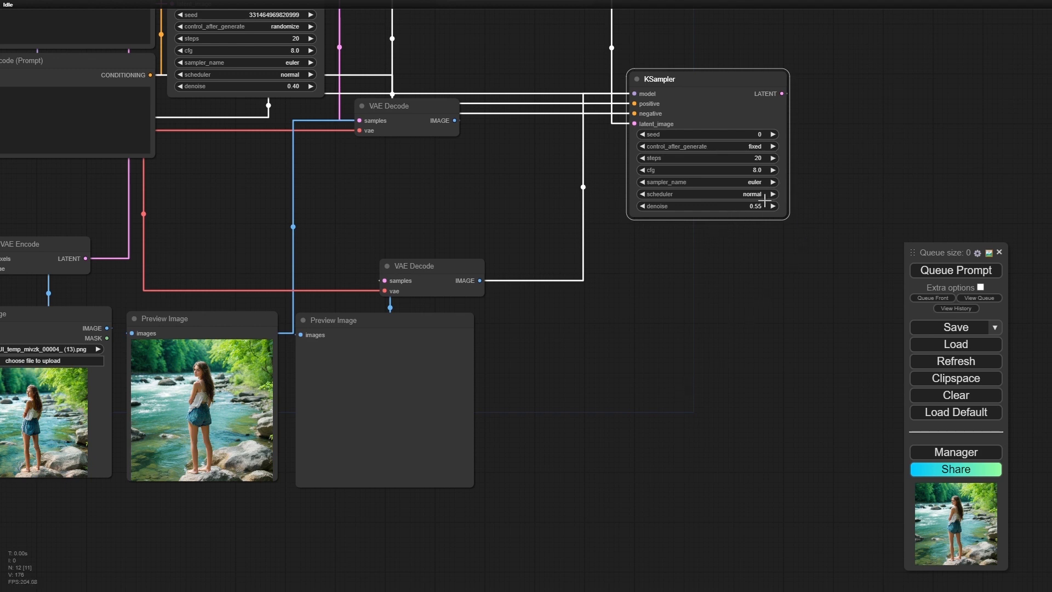
pyautogui.moveTo(574, 357); pyautogui.dragTo(818, 374)
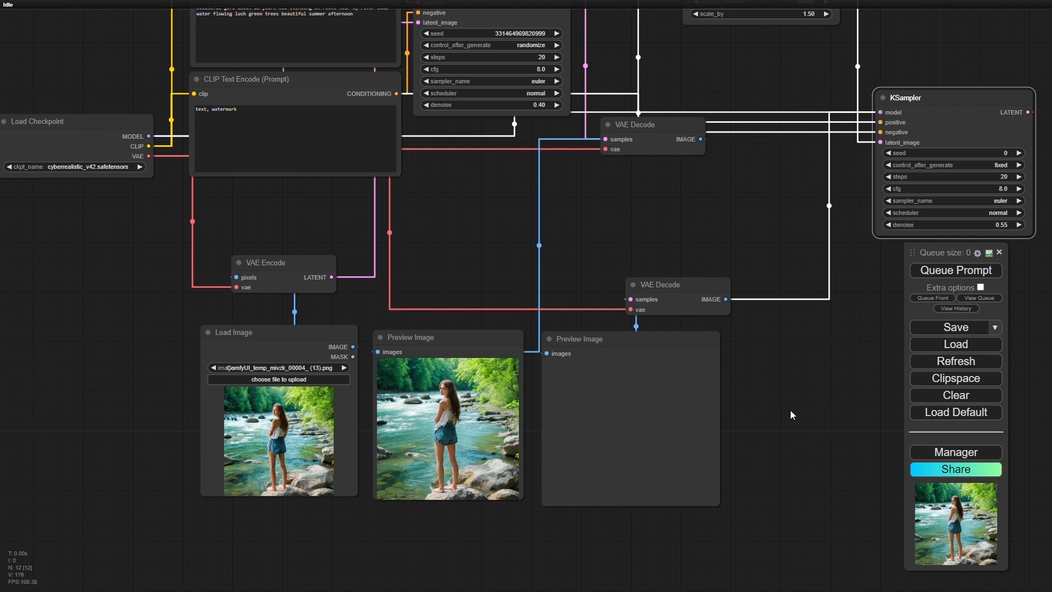
pyautogui.moveTo(796, 389); pyautogui.dragTo(756, 473)
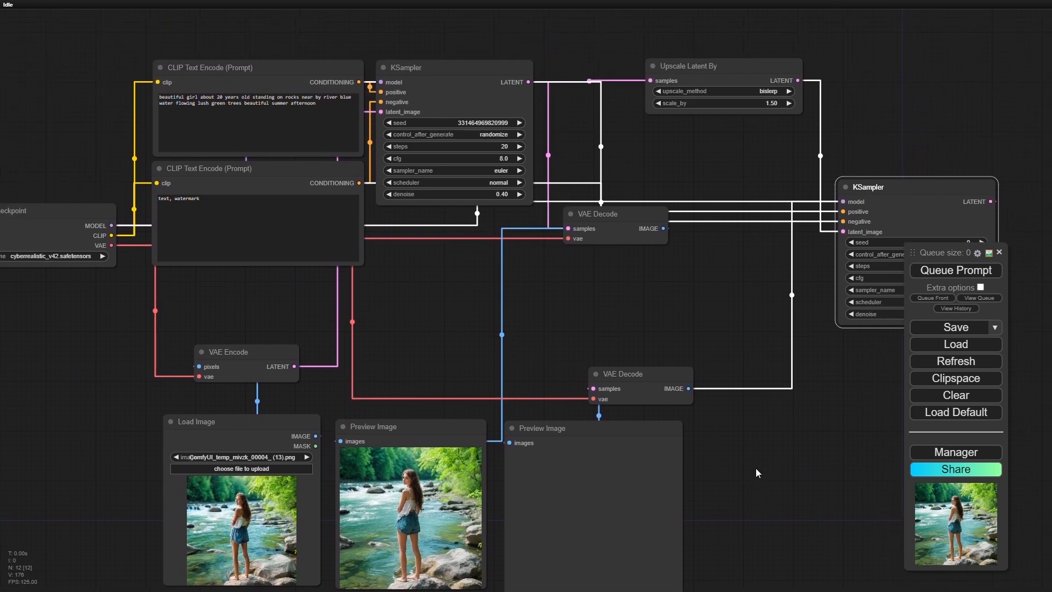
pyautogui.click(967, 277)
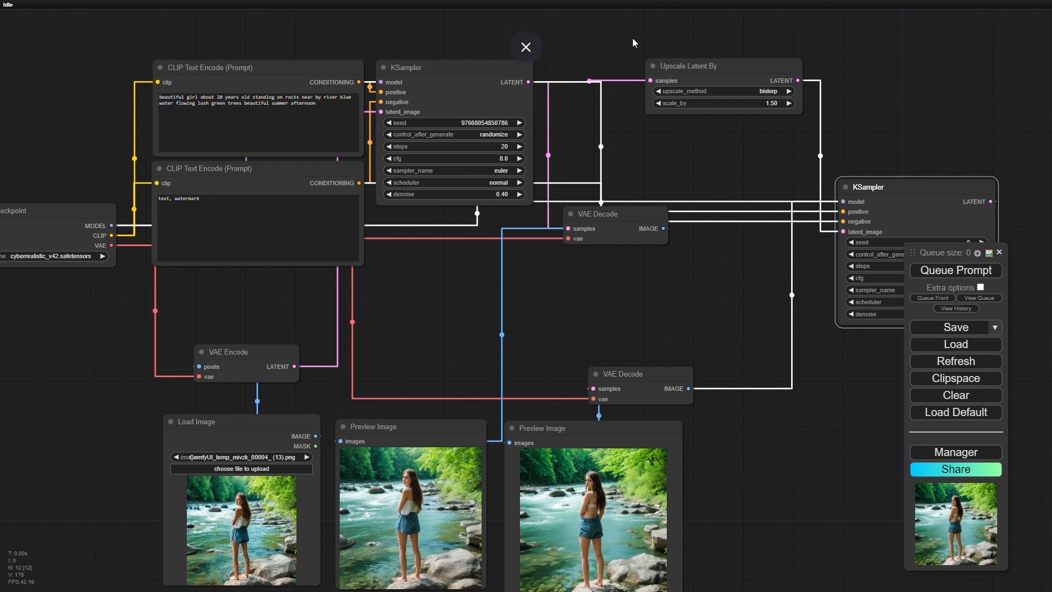
# - Examine the upscaled image in the second Preview Image closely and compare it with the first preview
pyautogui.scroll(-2, 621, 429)
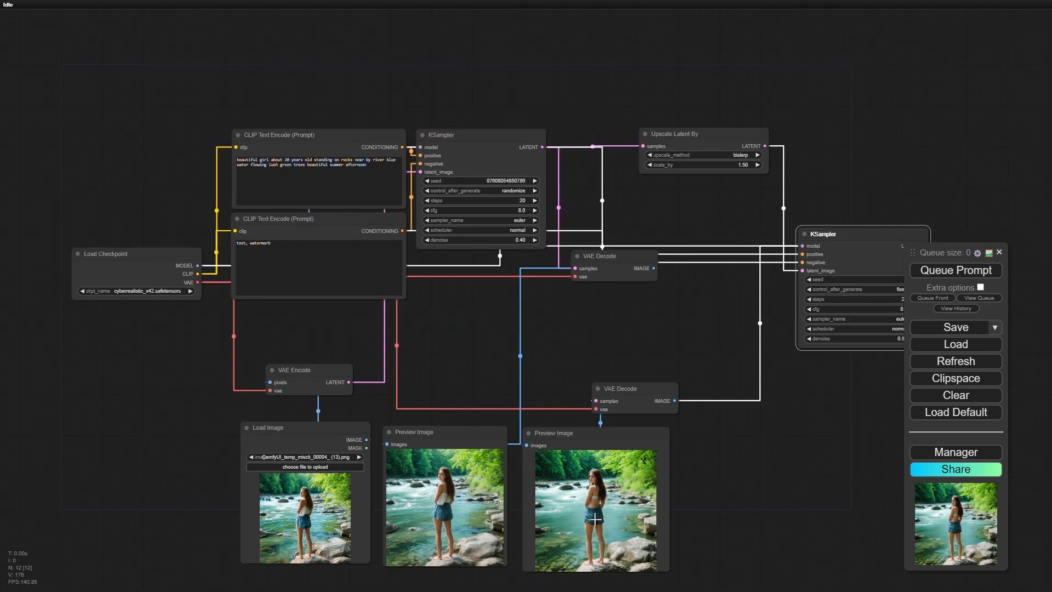
pyautogui.moveTo(762, 491); pyautogui.dragTo(735, 320)
pyautogui.scroll(3, 539, 335)
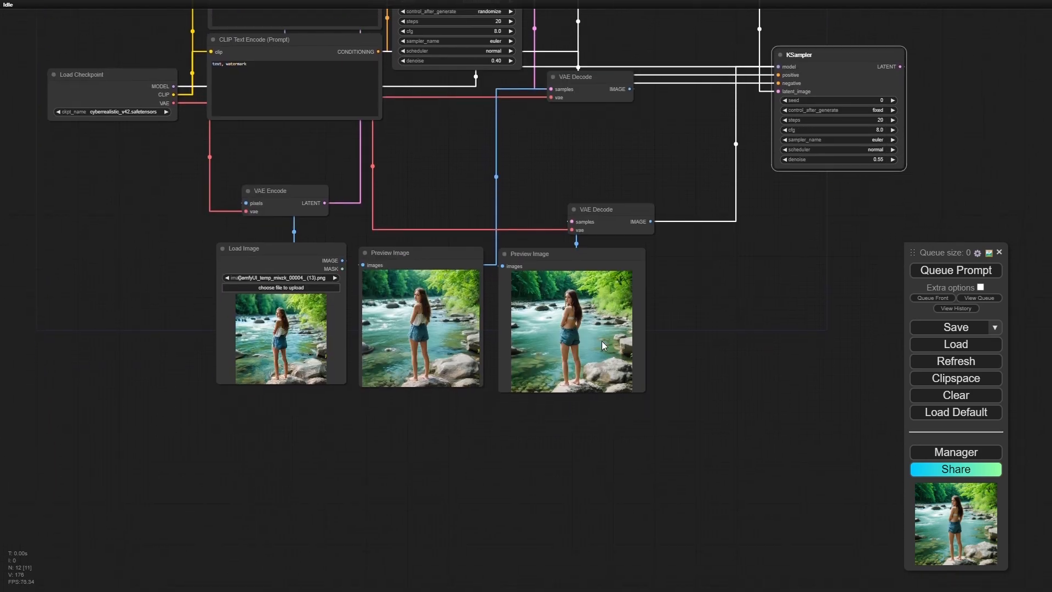
pyautogui.scroll(10, 540, 335)
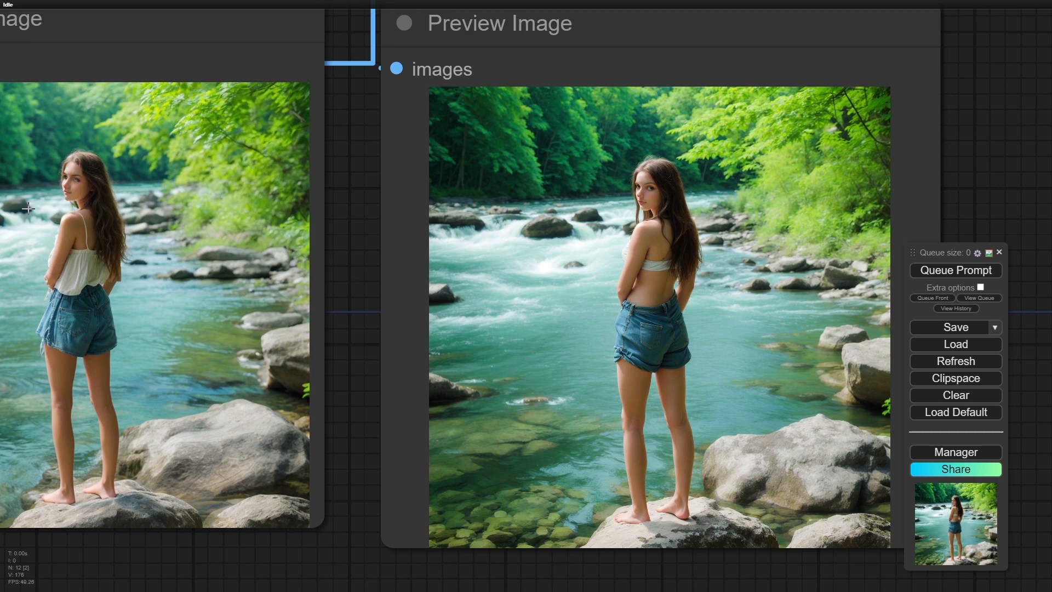
pyautogui.scroll(4, 635, 271)
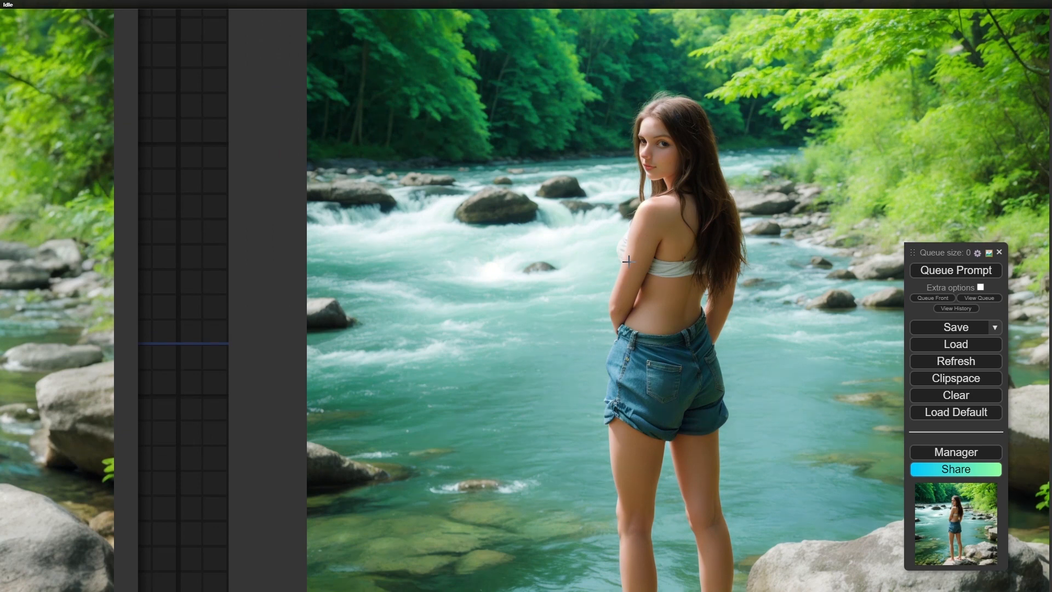
pyautogui.scroll(3, 628, 261)
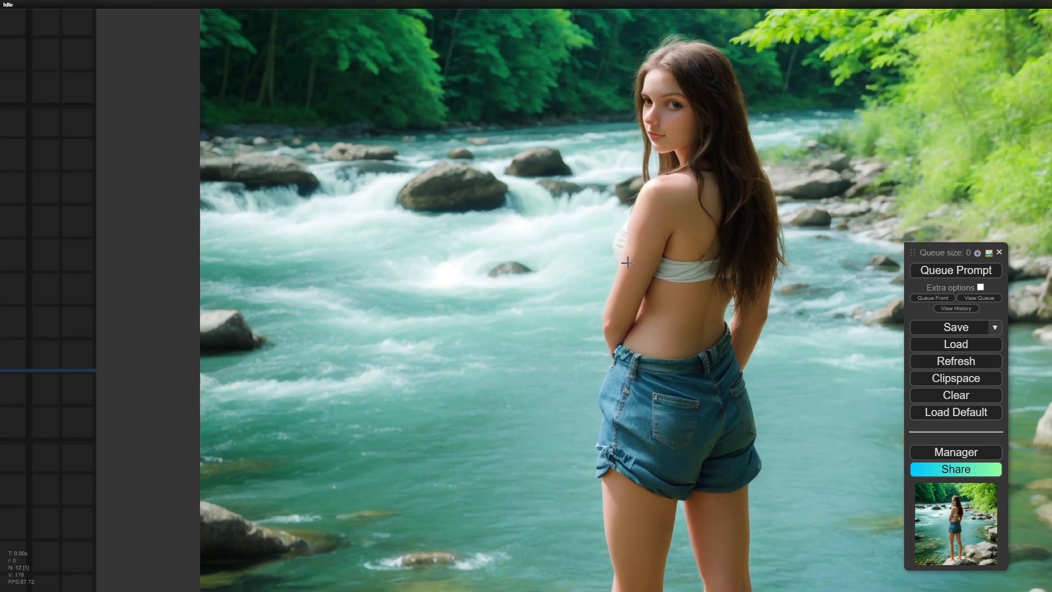
pyautogui.scroll(-1, 626, 263)
pyautogui.scroll(-3, 627, 263)
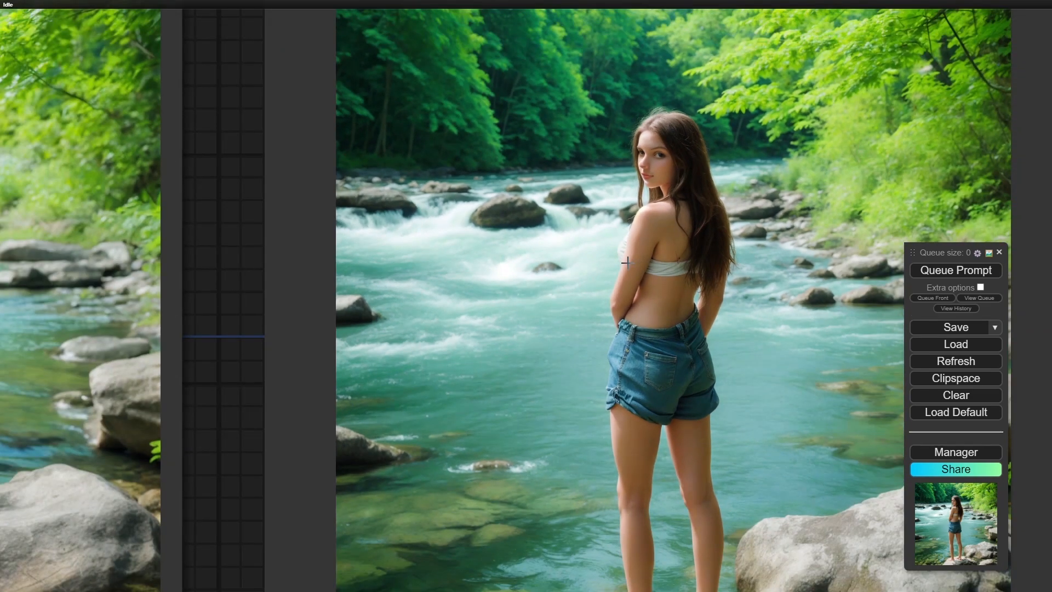
pyautogui.scroll(-5, 419, 334)
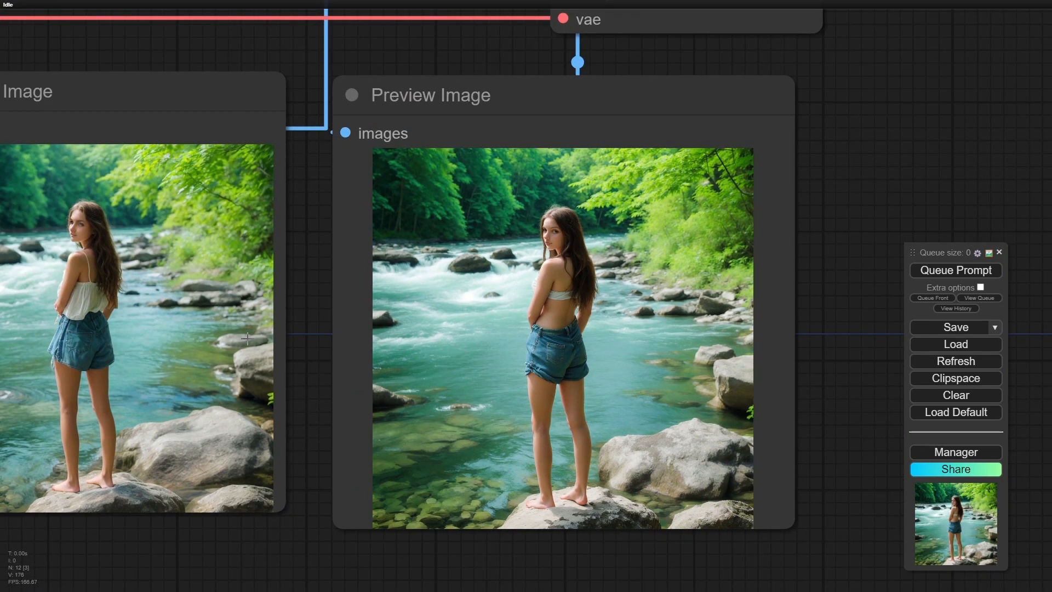
pyautogui.scroll(1, 438, 259)
pyautogui.scroll(-2, 439, 258)
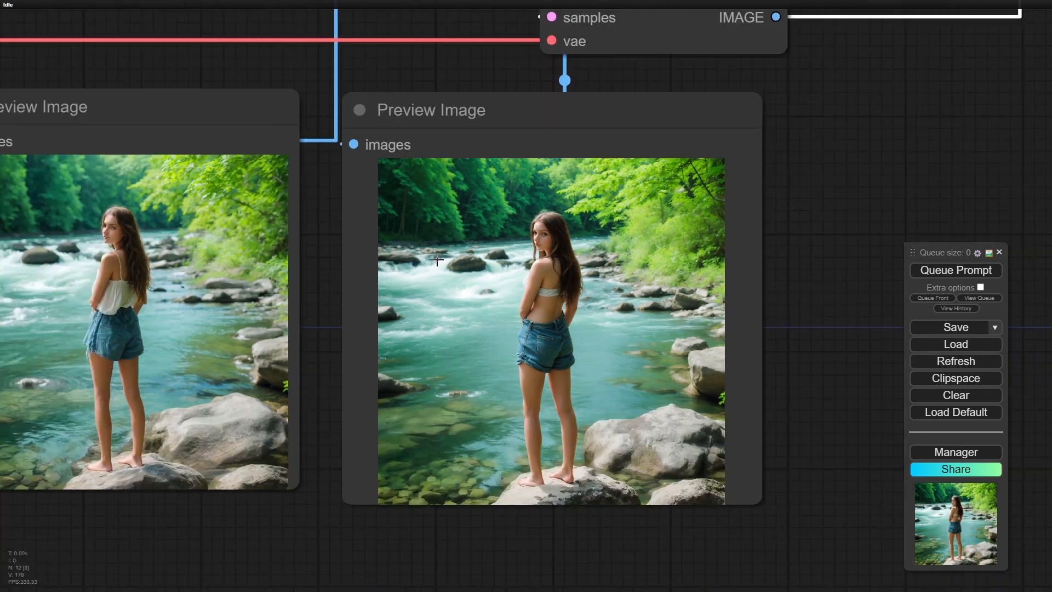
# - Lower the second KSampler's denoise to 0.50 and queue the prompt again
pyautogui.moveTo(764, 133); pyautogui.dragTo(341, 387)
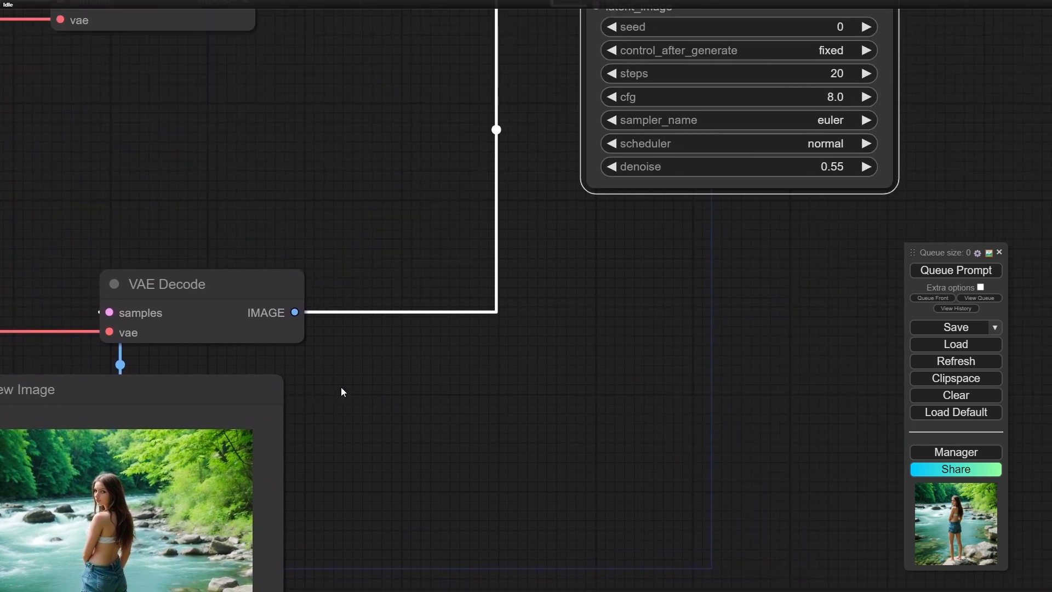
pyautogui.click(611, 167)
pyautogui.click(612, 167)
pyautogui.click(613, 167)
pyautogui.click(613, 167)
pyautogui.click(613, 167)
pyautogui.scroll(-5, 567, 355)
pyautogui.moveTo(542, 423); pyautogui.dragTo(695, 289)
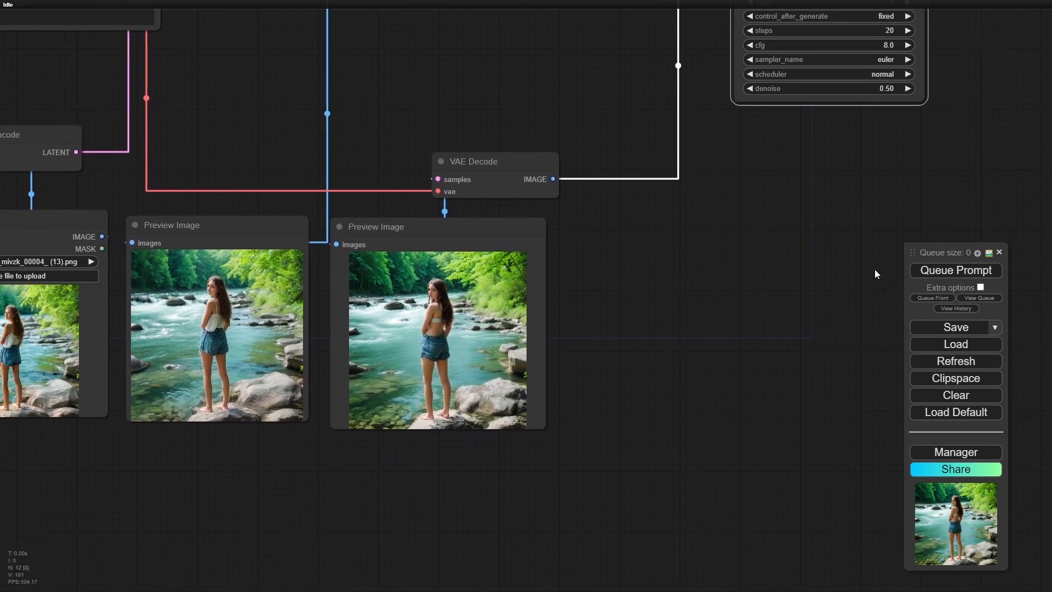
pyautogui.click(948, 272)
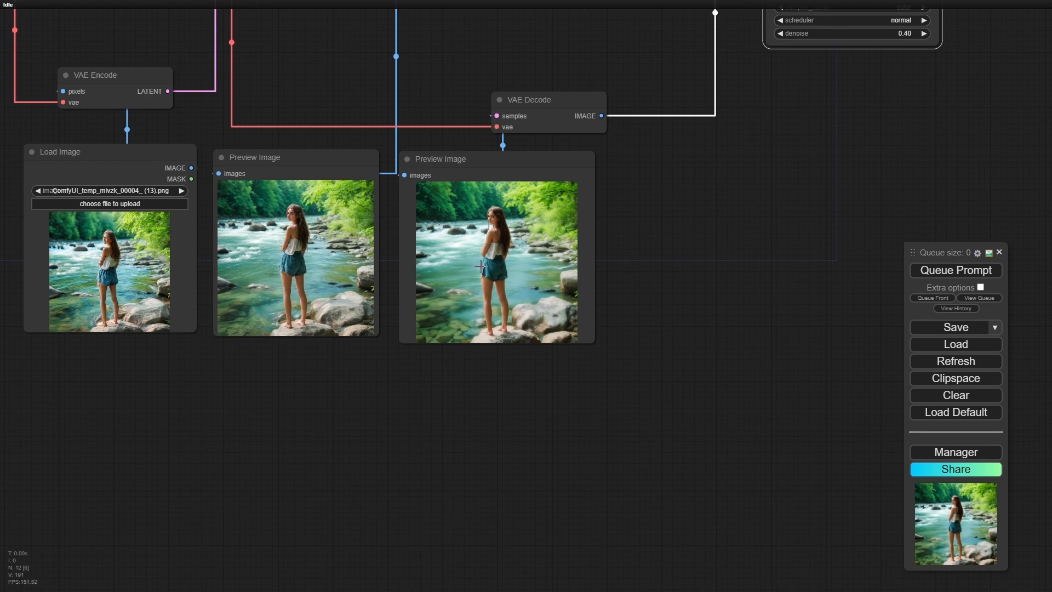
# - Compare the detail of the new second-pass image with the first preview and source image, then review the workflow's prompt nodes
pyautogui.scroll(10, 481, 266)
pyautogui.scroll(1, 481, 266)
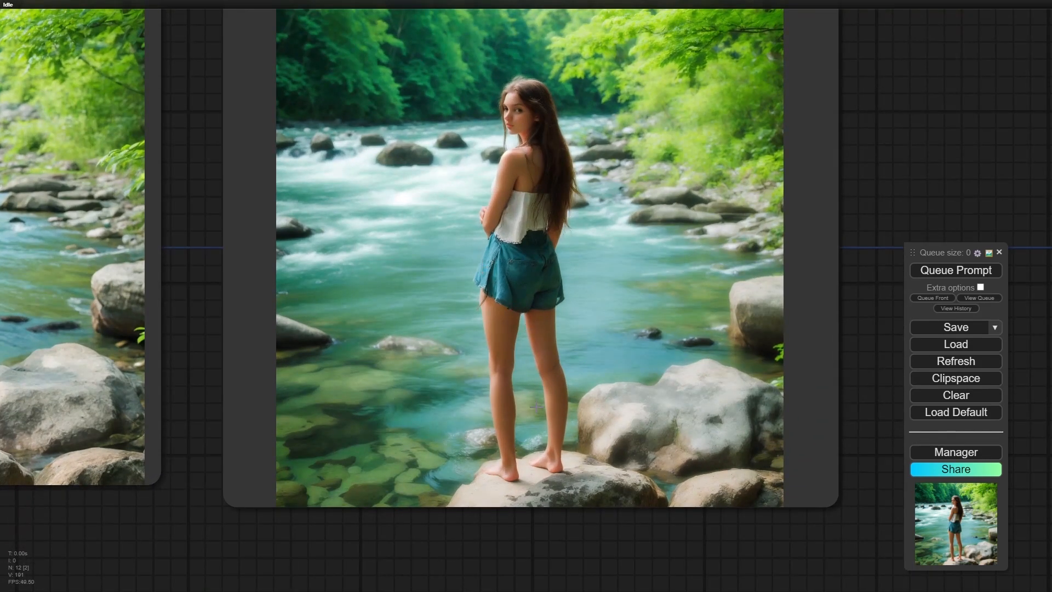
pyautogui.scroll(-4, 415, 403)
pyautogui.scroll(-3, 415, 404)
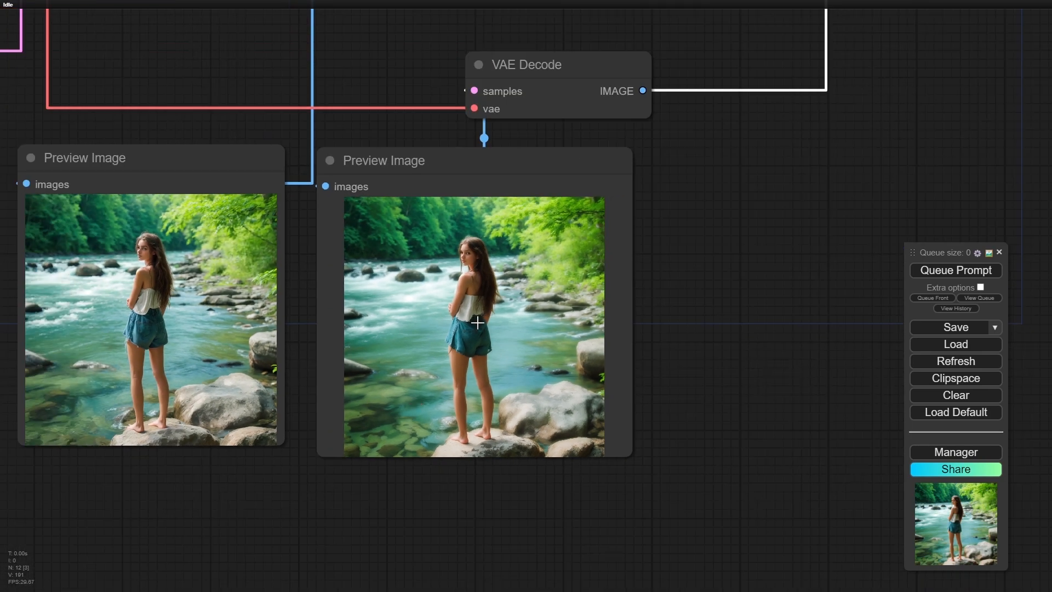
pyautogui.scroll(3, 474, 320)
pyautogui.scroll(10, 474, 320)
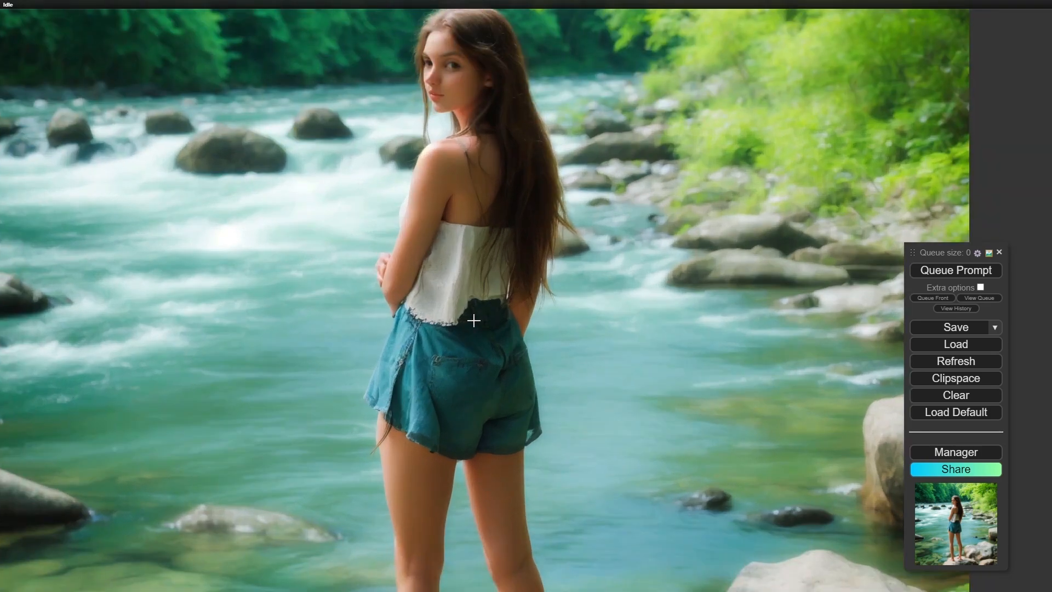
pyautogui.scroll(-7, 478, 237)
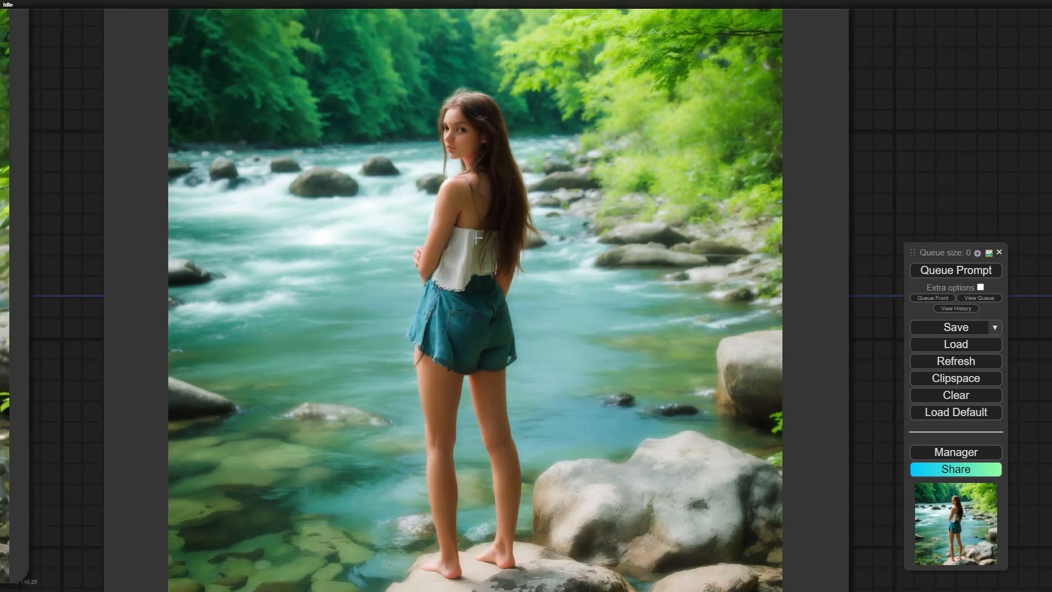
pyautogui.scroll(-2, 479, 238)
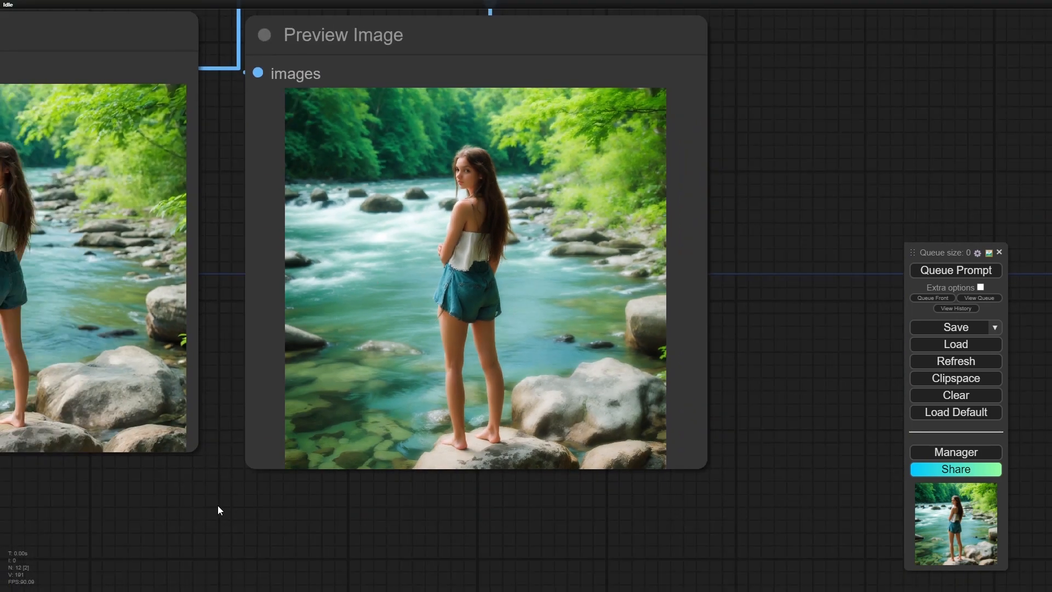
pyautogui.moveTo(218, 505); pyautogui.dragTo(428, 526)
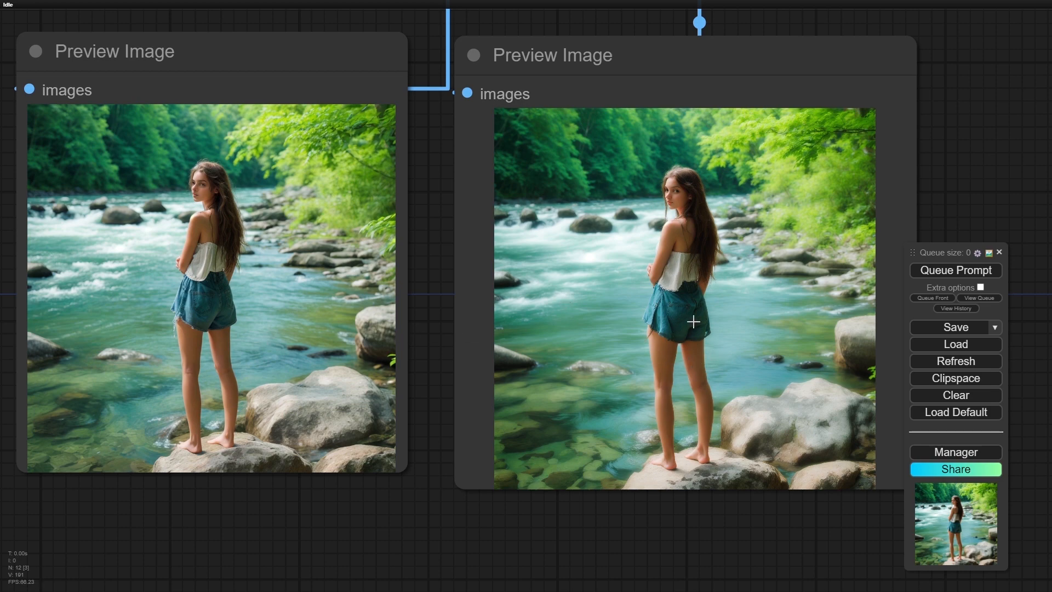
pyautogui.scroll(-1, 675, 341)
pyautogui.scroll(-5, 675, 340)
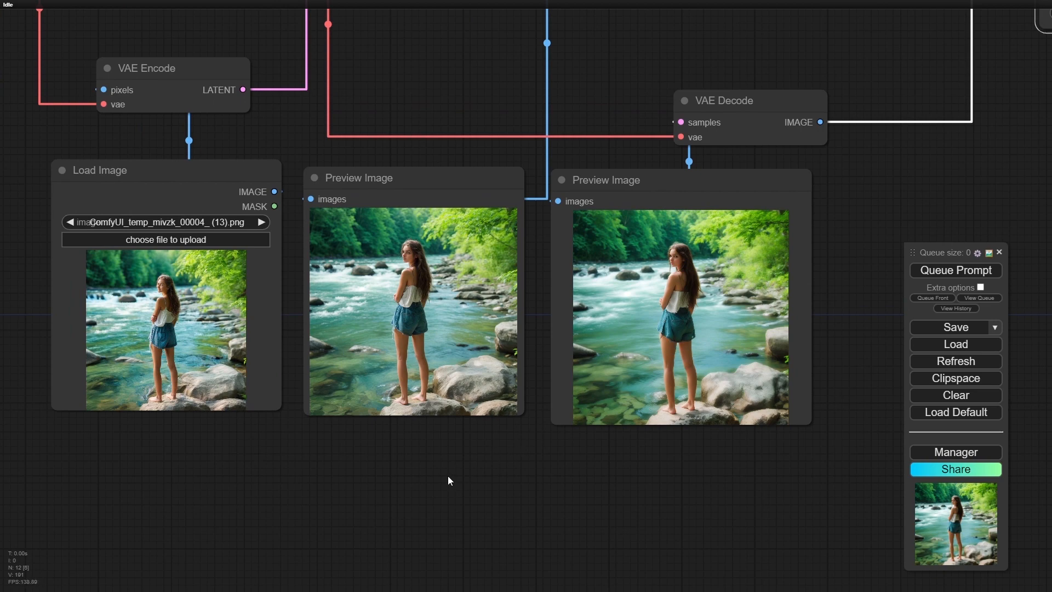
pyautogui.scroll(-5, 448, 476)
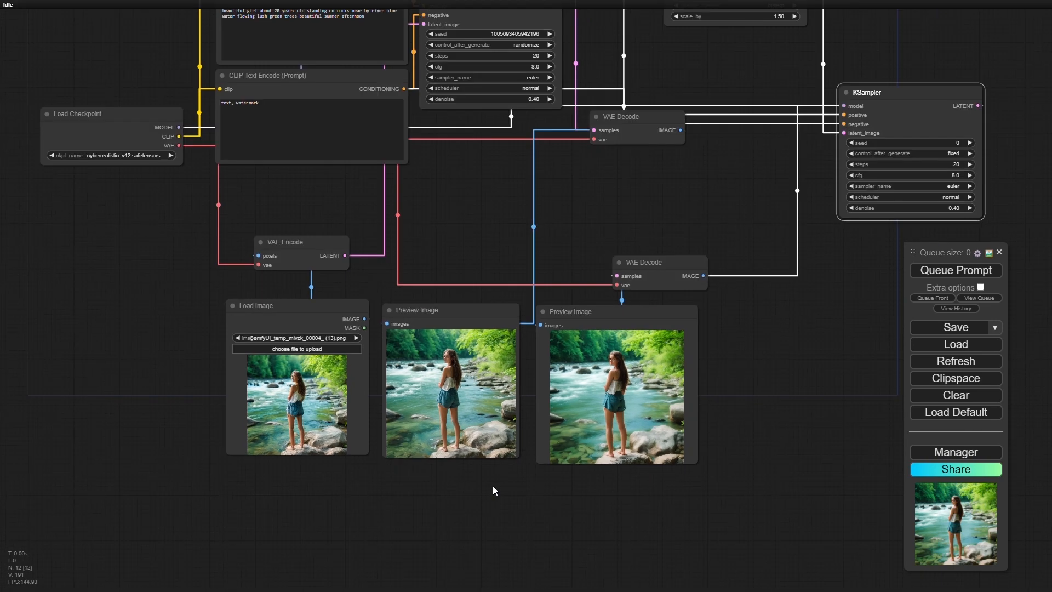
pyautogui.moveTo(187, 221); pyautogui.dragTo(174, 369)
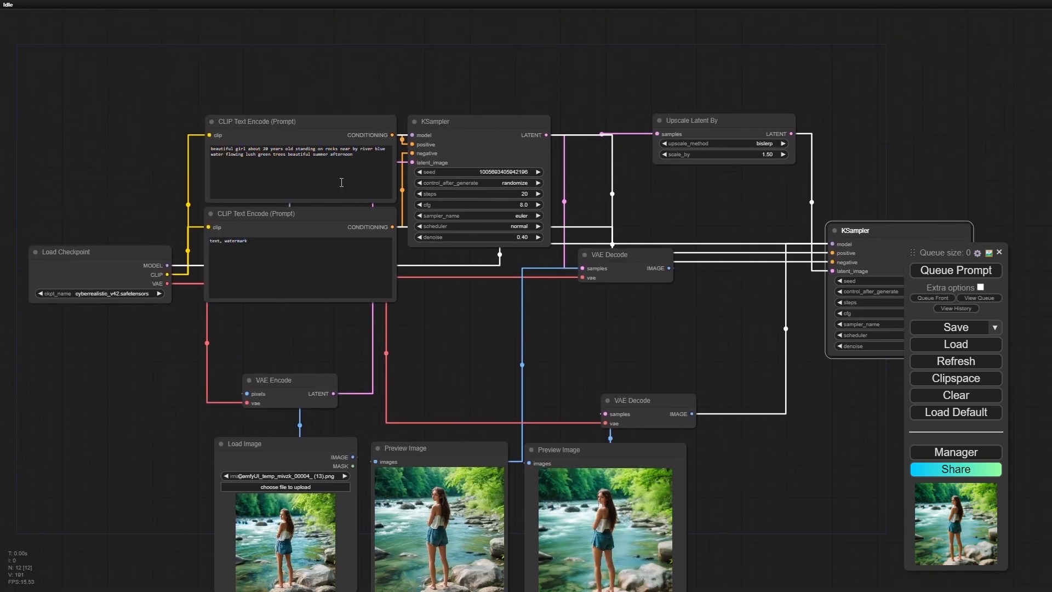
pyautogui.scroll(8, 126, 174)
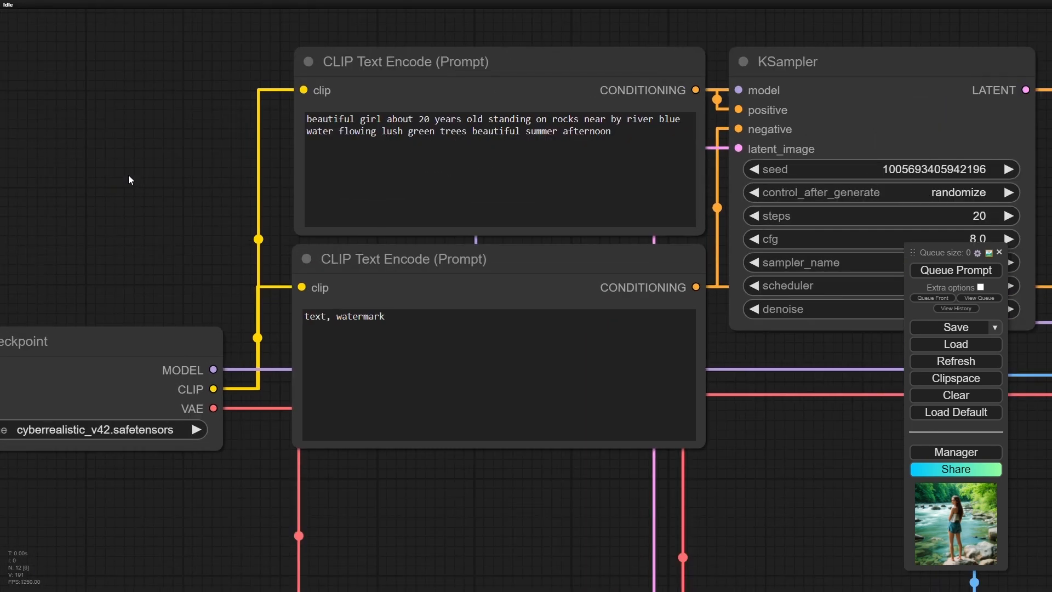
# - Replace the positive prompt with the detailed description of a brown-haired girl by a crystal-clear river, ending in "high definition (HD) and 4K detail.", and queue it
pyautogui.moveTo(193, 147); pyautogui.dragTo(133, 163)
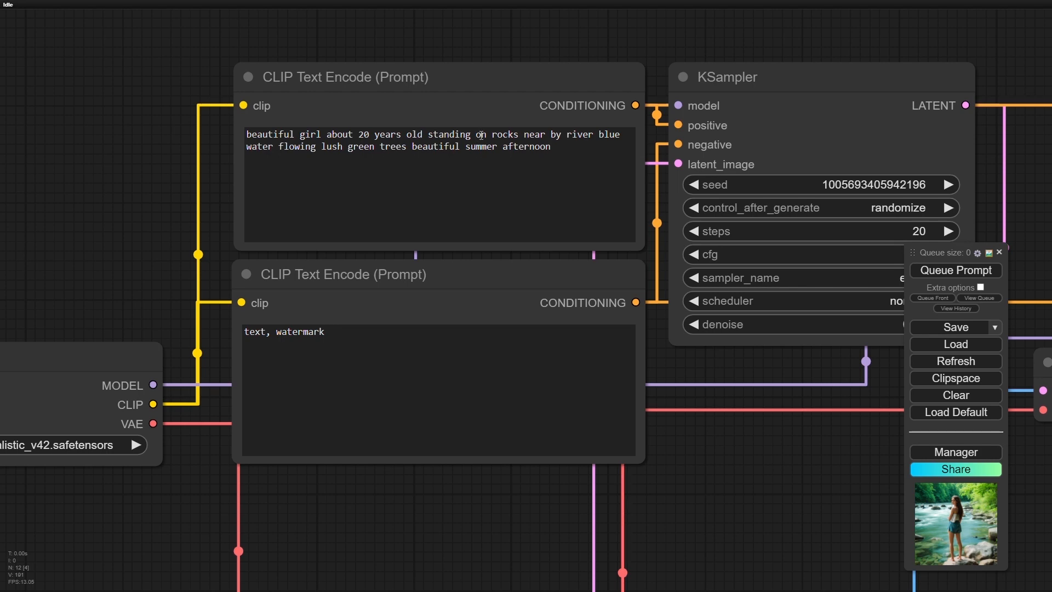
pyautogui.click(556, 151)
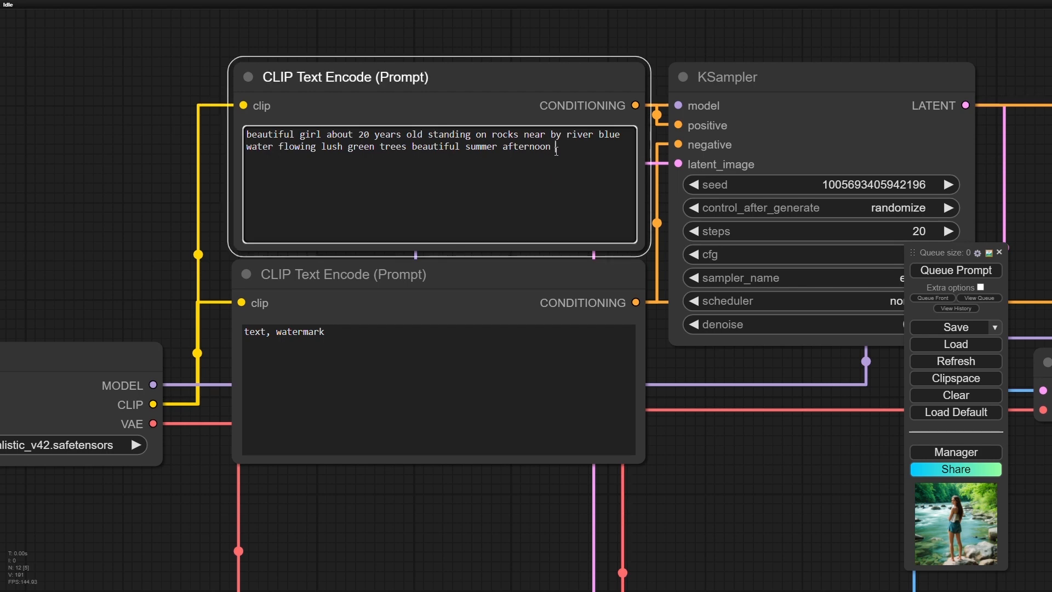
pyautogui.moveTo(556, 150); pyautogui.dragTo(244, 136)
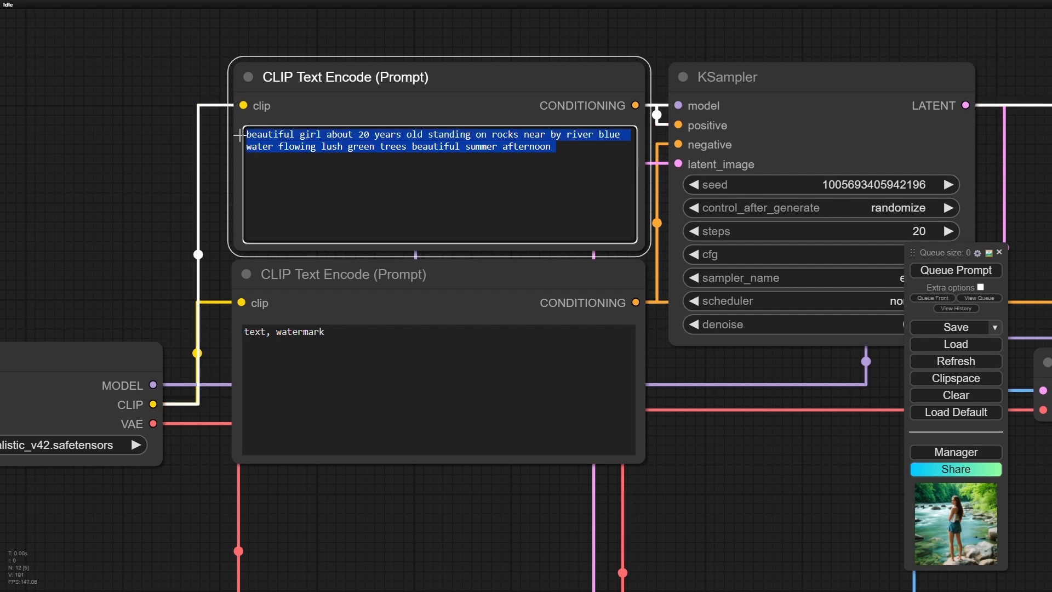
pyautogui.press('BackSpace')
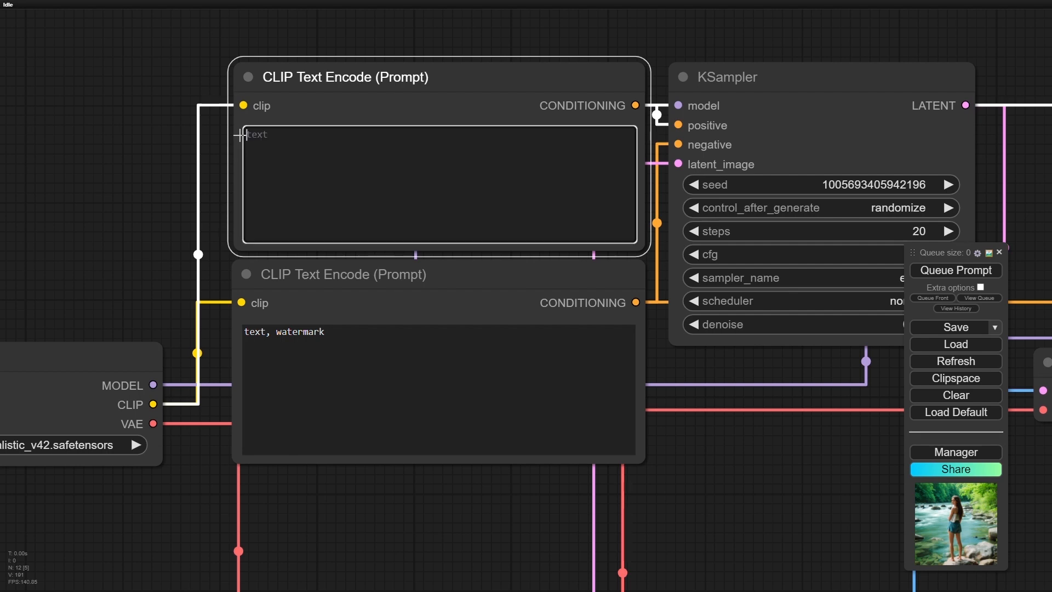
pyautogui.write('A beautiful girl with brown hair, standing on  rocks near a crystal-clear river on a beautiful summer afternoon. Lush green trees with sunlight dappling through the leaves line the riverbank in the background. Capture the scene in a realistic photo with high definition (HD) and 4K detail.')
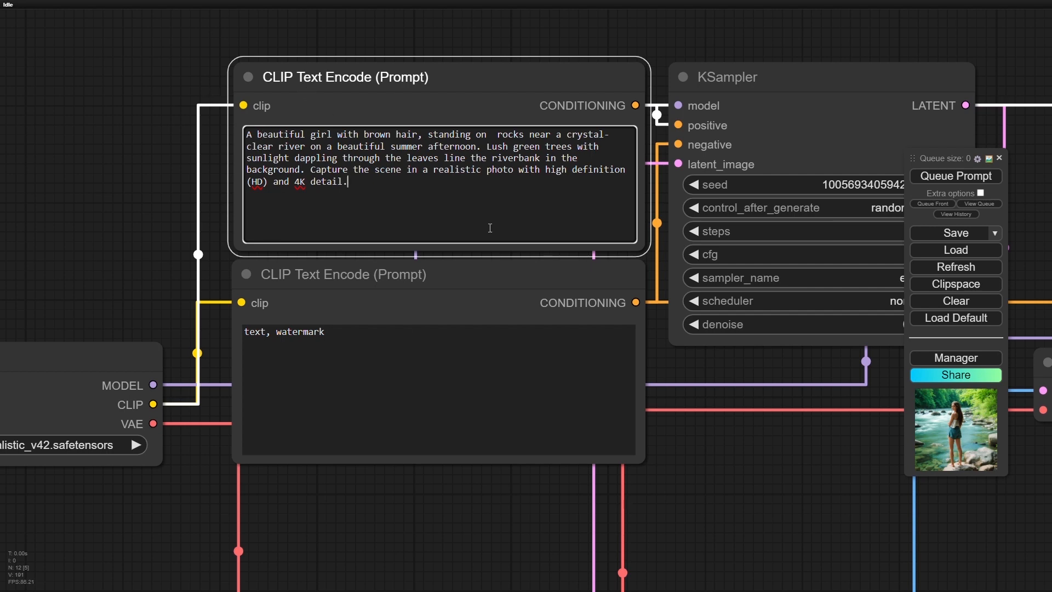
pyautogui.click(708, 485)
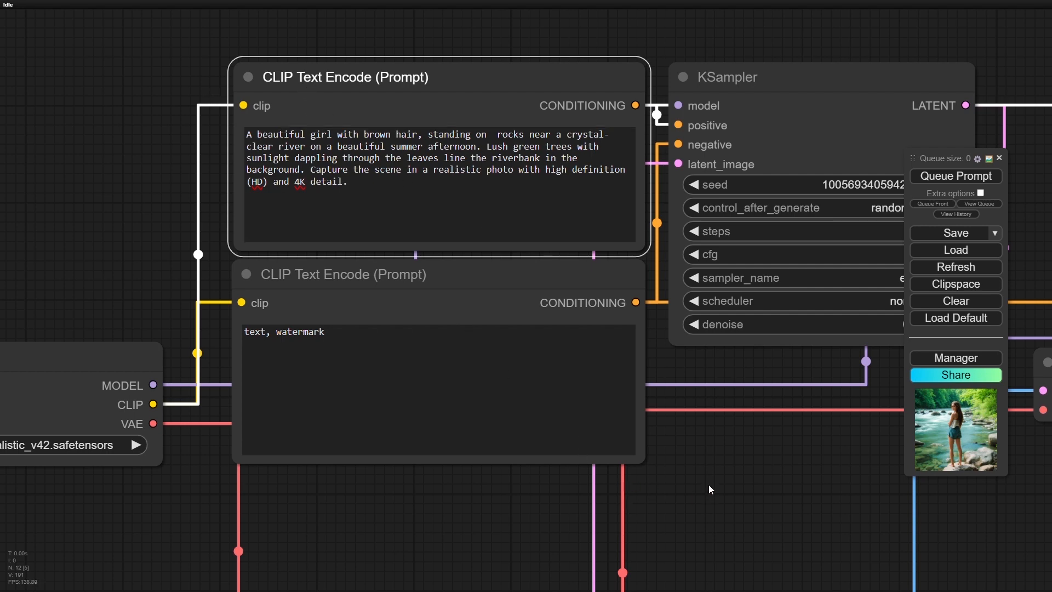
pyautogui.click(963, 181)
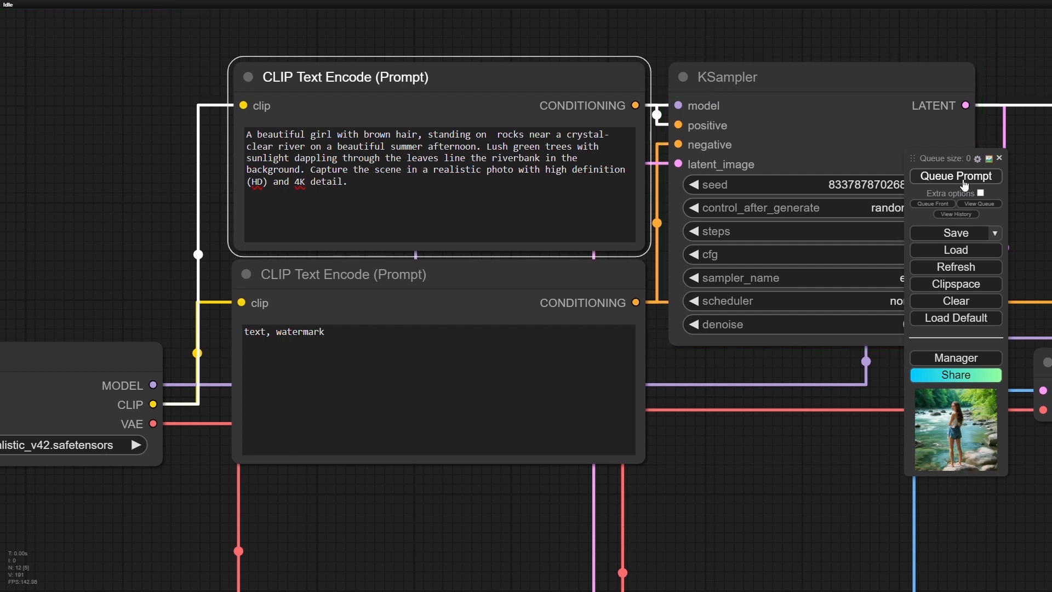
# - Compare the new second-pass image in detail with the first preview and the loaded source image
pyautogui.moveTo(691, 495); pyautogui.dragTo(511, 51)
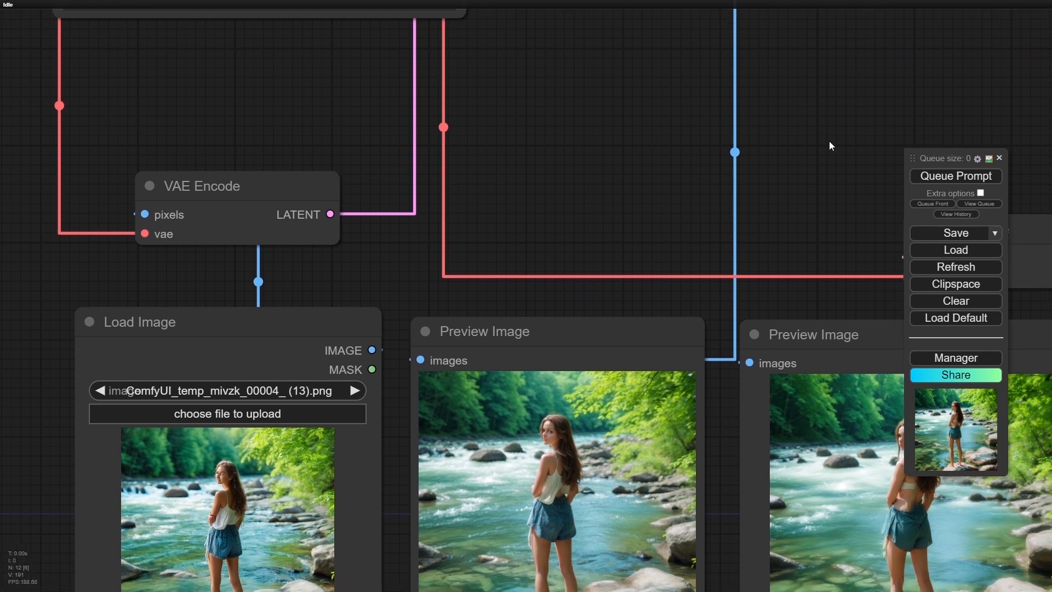
pyautogui.moveTo(830, 140); pyautogui.dragTo(685, 75)
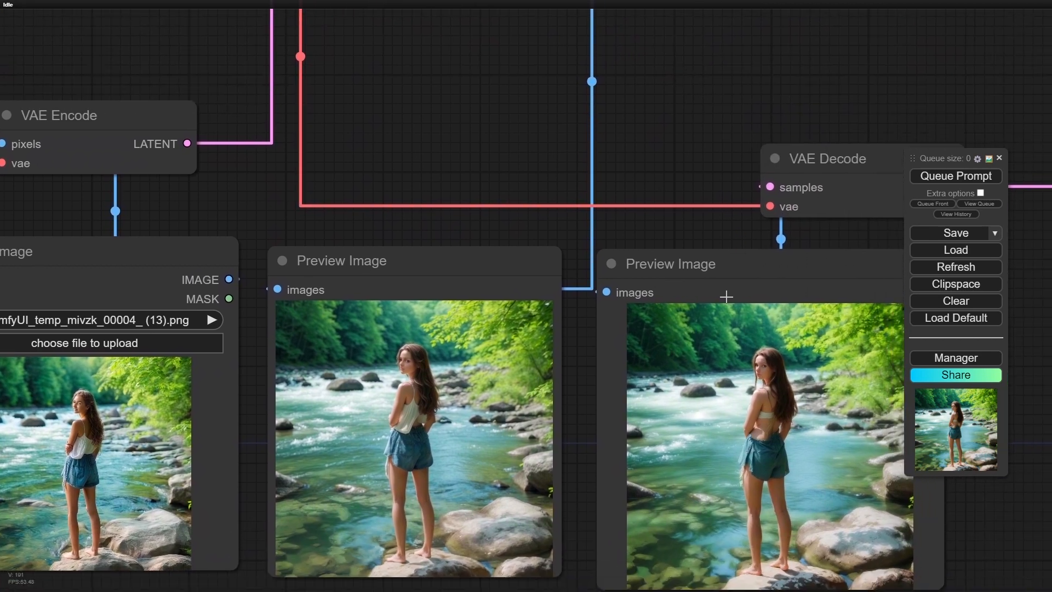
pyautogui.moveTo(685, 238); pyautogui.dragTo(585, 192)
pyautogui.scroll(8, 711, 389)
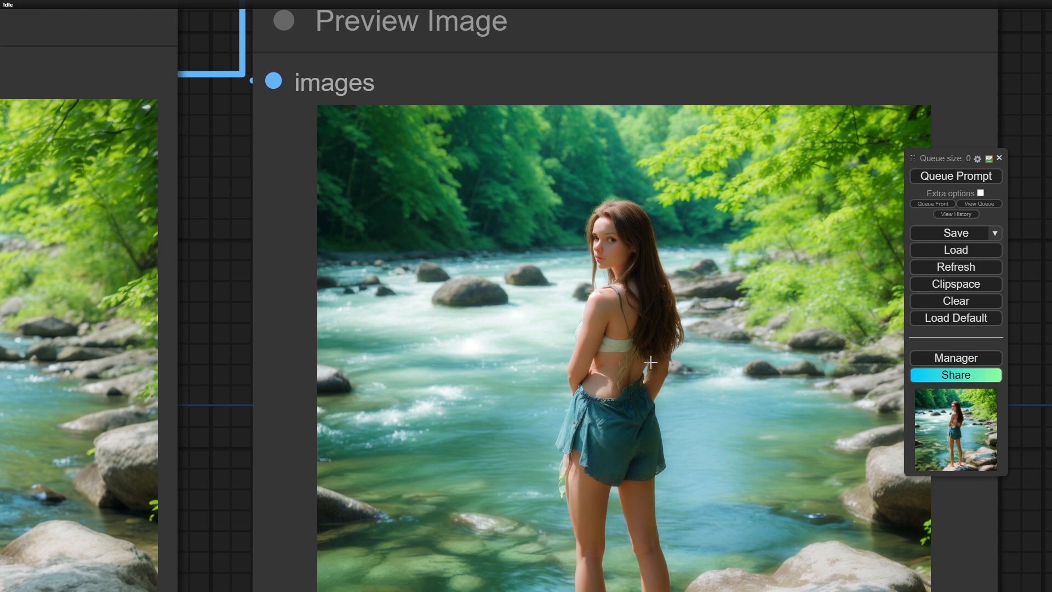
pyautogui.scroll(-5, 650, 361)
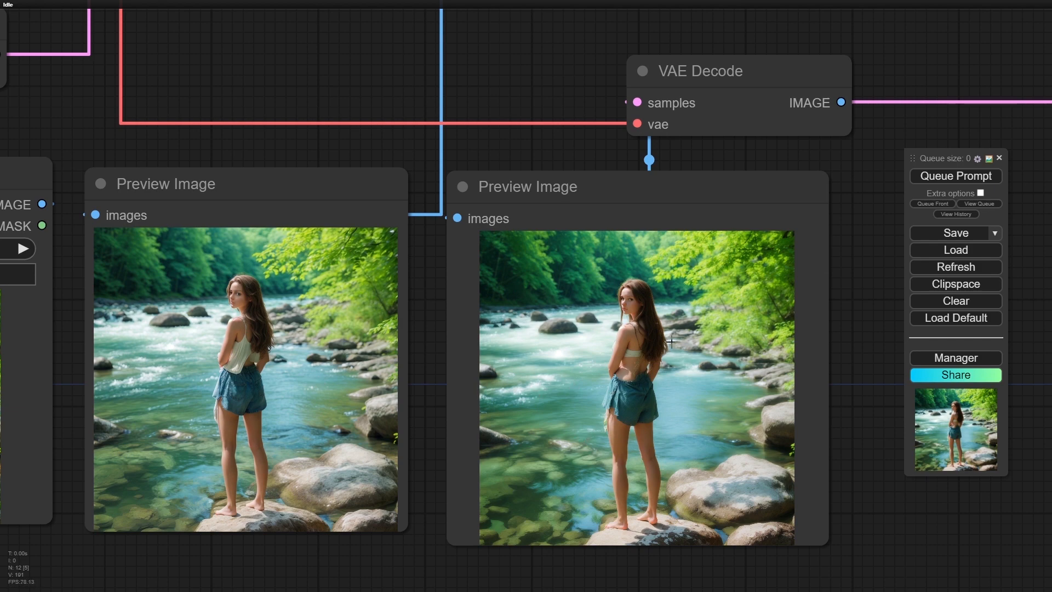
pyautogui.scroll(1, 678, 327)
pyautogui.scroll(-9, 678, 328)
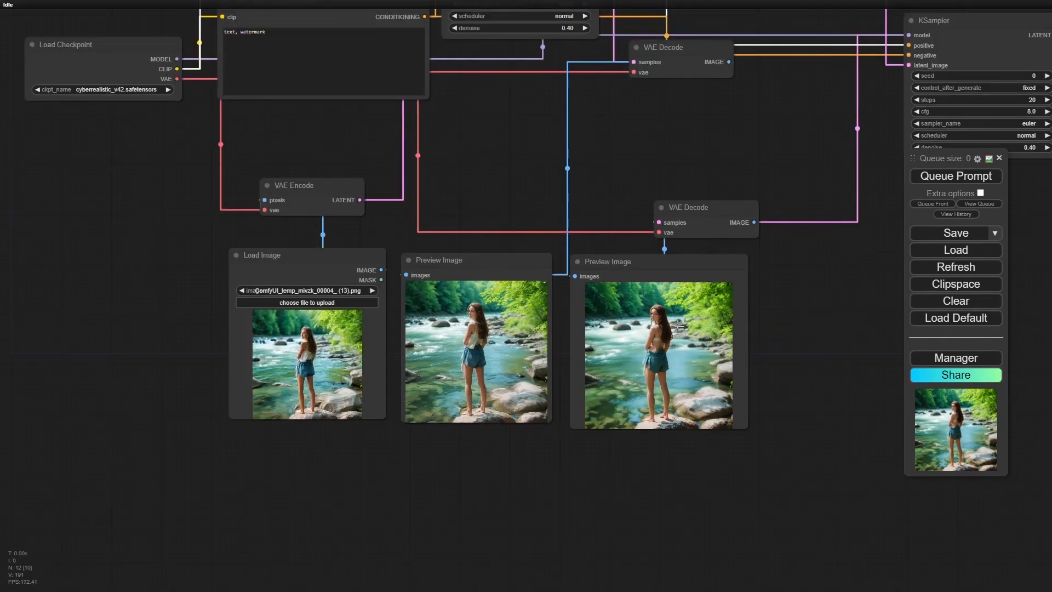
pyautogui.moveTo(797, 126); pyautogui.dragTo(683, 140)
pyautogui.scroll(4, 573, 393)
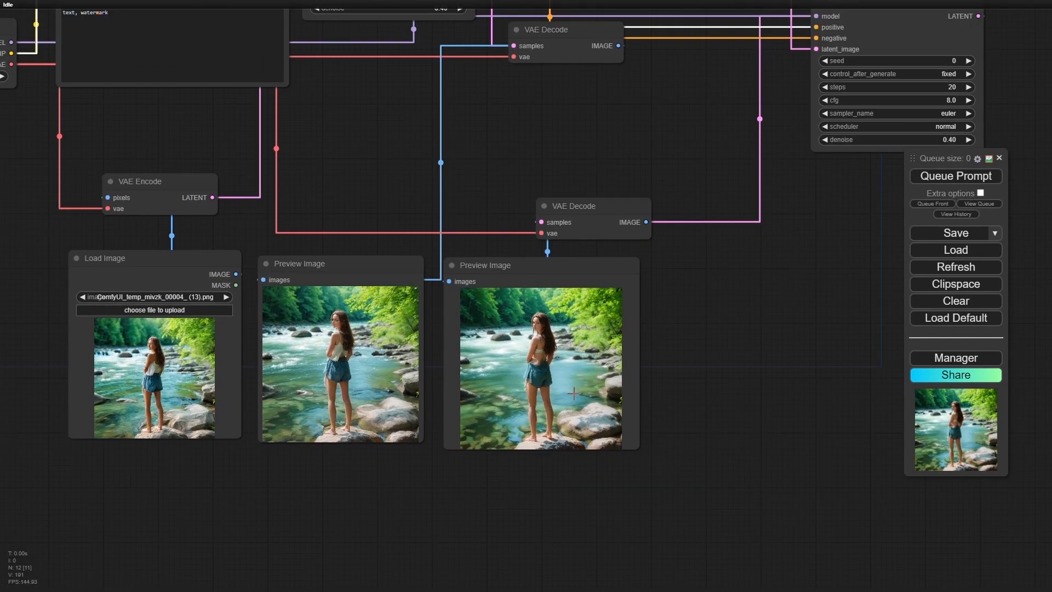
pyautogui.scroll(8, 573, 392)
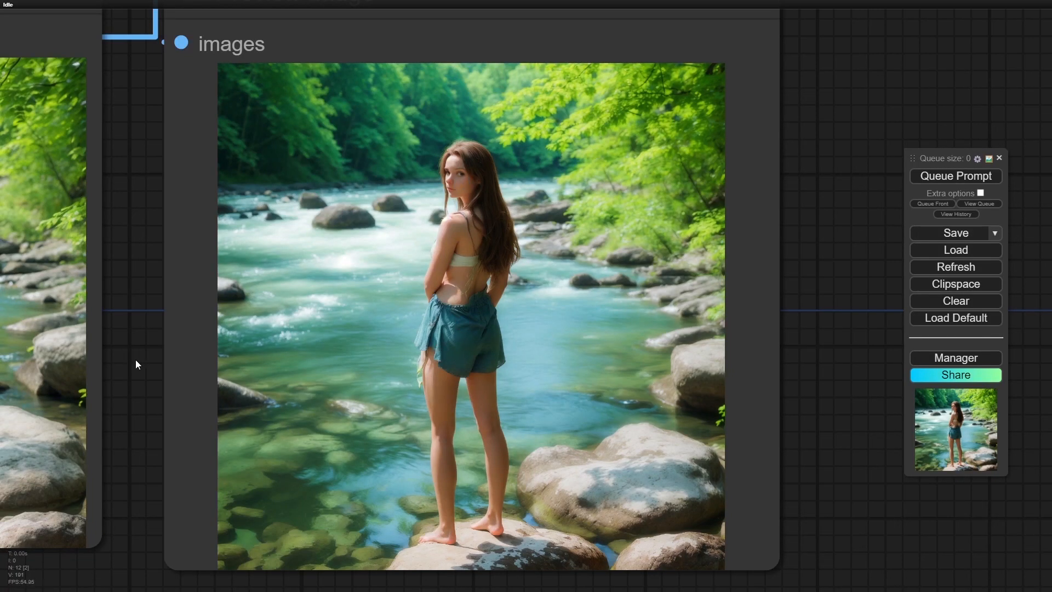
pyautogui.scroll(-5, 151, 393)
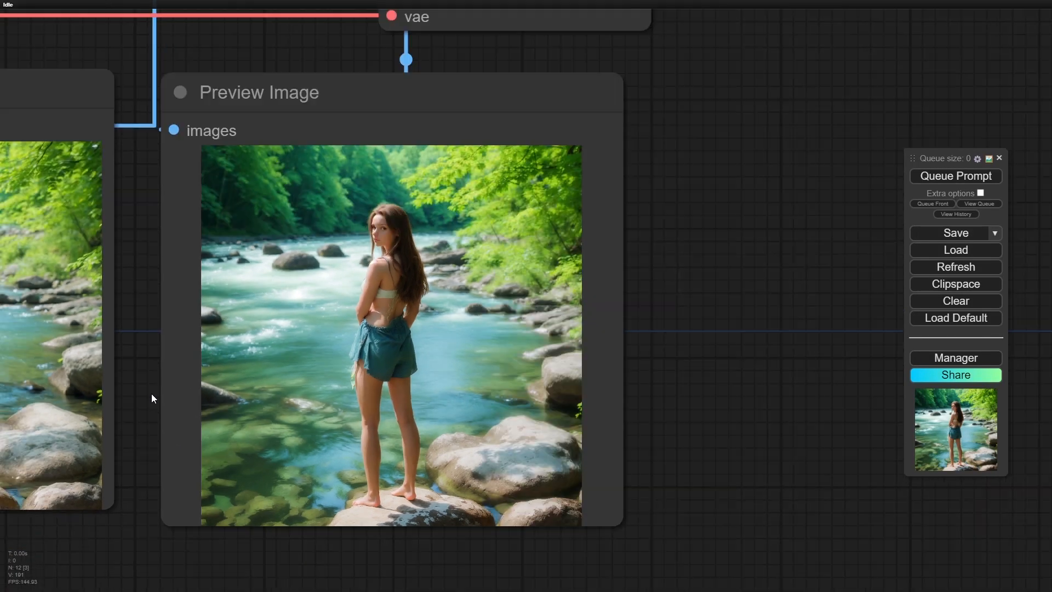
pyautogui.moveTo(125, 513); pyautogui.dragTo(615, 492)
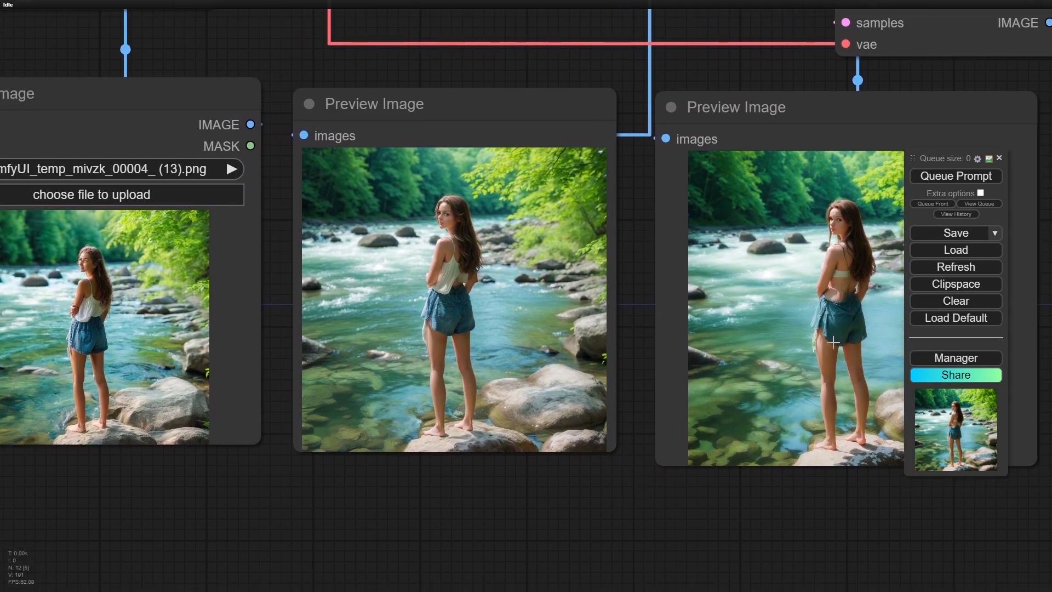
pyautogui.moveTo(782, 502); pyautogui.dragTo(457, 513)
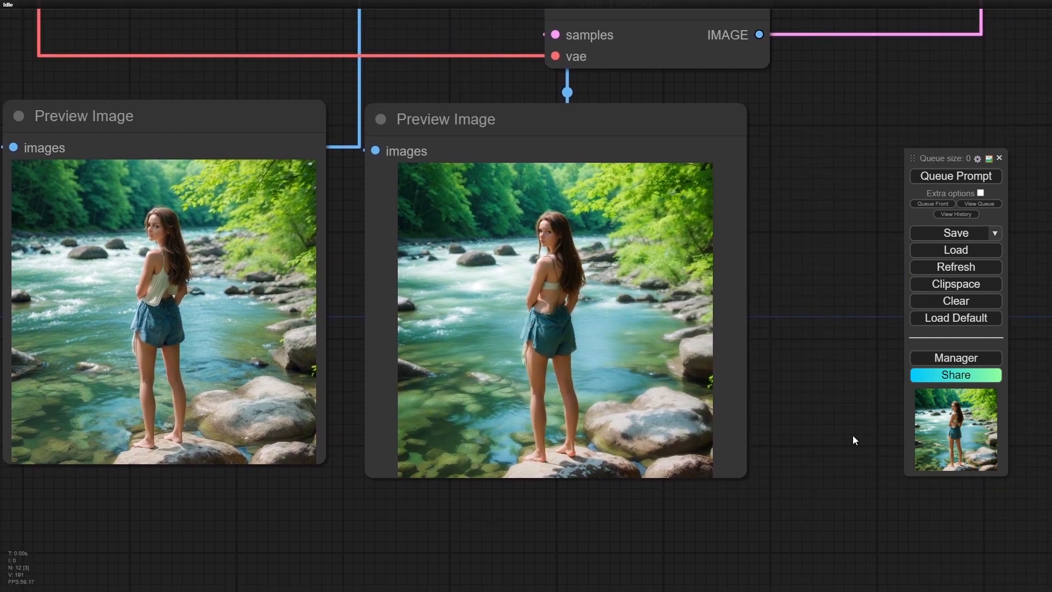
# - Lower the second KSampler's denoise below 0.34 and queue the prompt again
pyautogui.moveTo(831, 241); pyautogui.dragTo(669, 300)
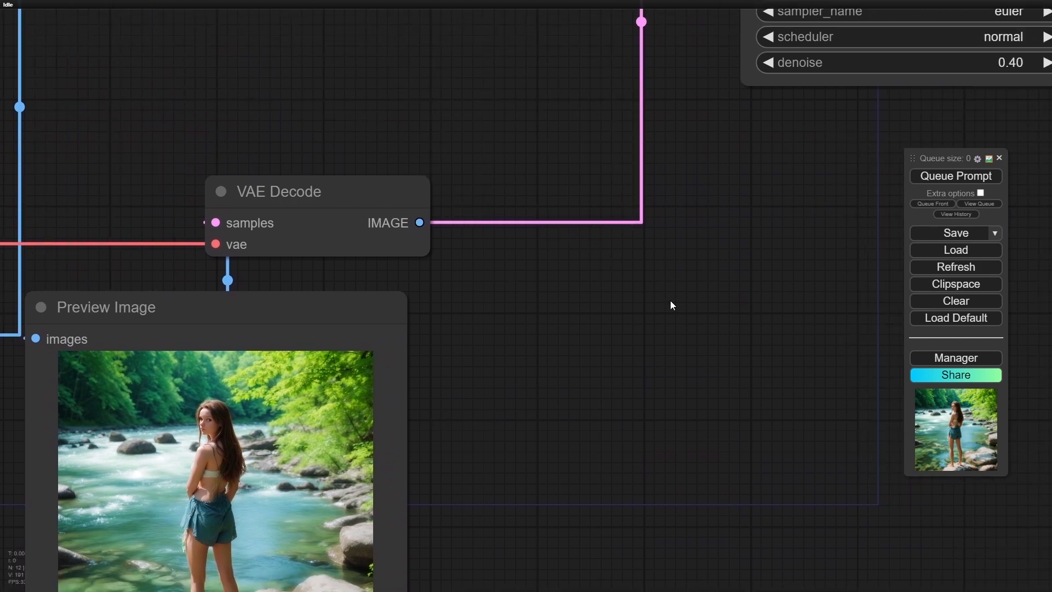
pyautogui.click(769, 63)
pyautogui.click(769, 63)
pyautogui.click(770, 63)
pyautogui.click(770, 63)
pyautogui.click(770, 62)
pyautogui.click(770, 63)
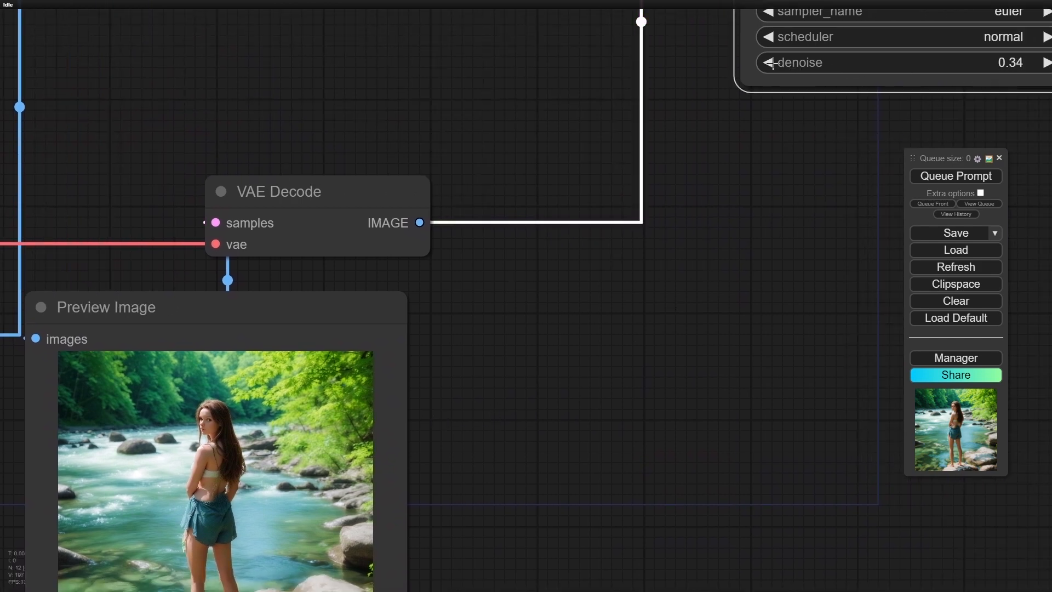
pyautogui.click(770, 62)
pyautogui.click(770, 63)
pyautogui.click(770, 62)
pyautogui.click(769, 62)
pyautogui.moveTo(710, 199); pyautogui.dragTo(836, 212)
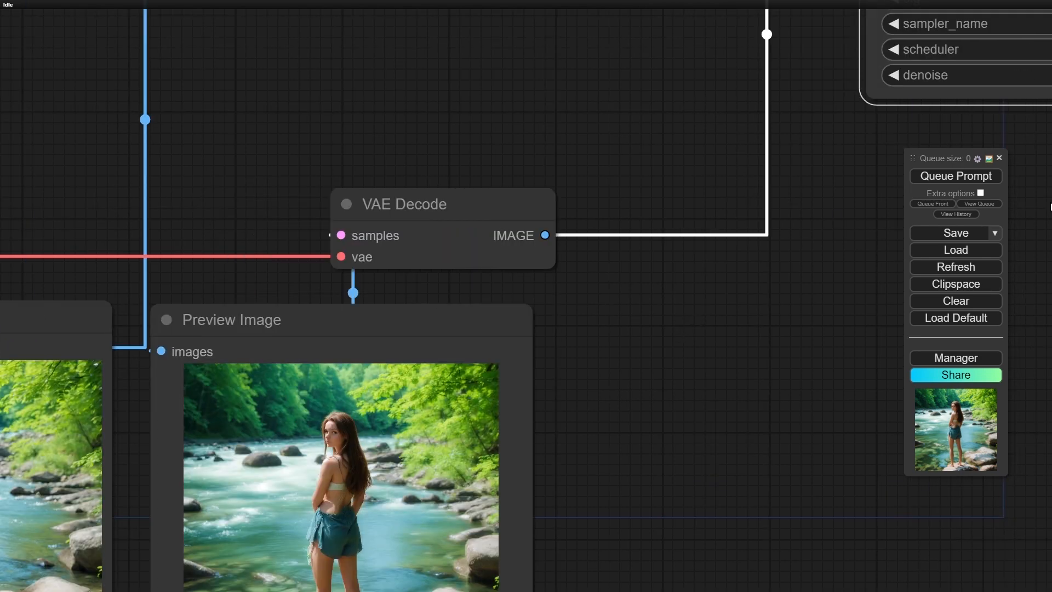
pyautogui.click(973, 182)
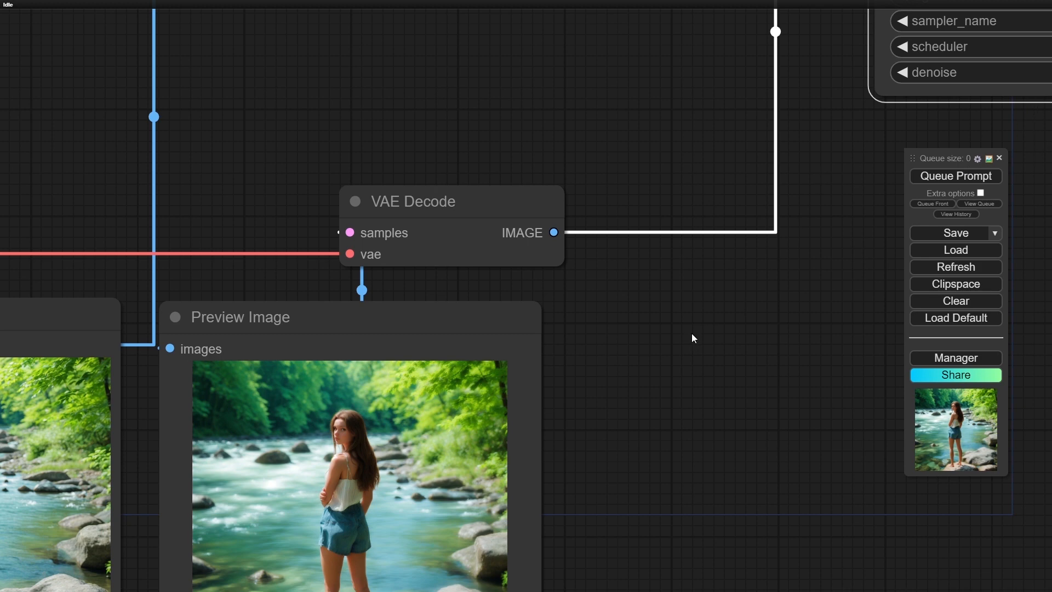
# - Examine the regenerated image in the second Preview Image up close and check it against the first preview
pyautogui.scroll(-5, 650, 359)
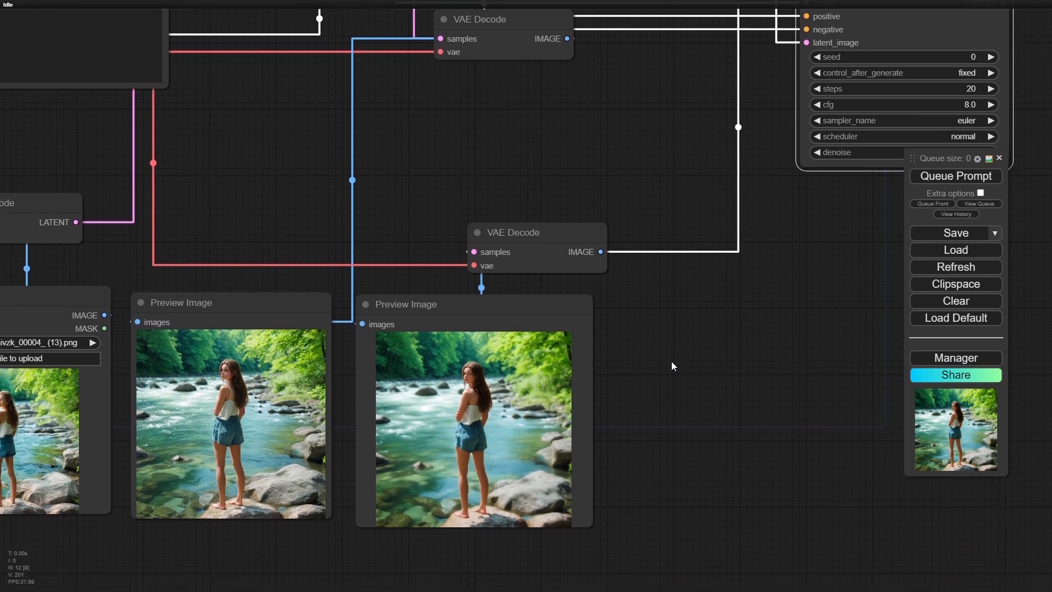
pyautogui.moveTo(672, 366); pyautogui.dragTo(775, 286)
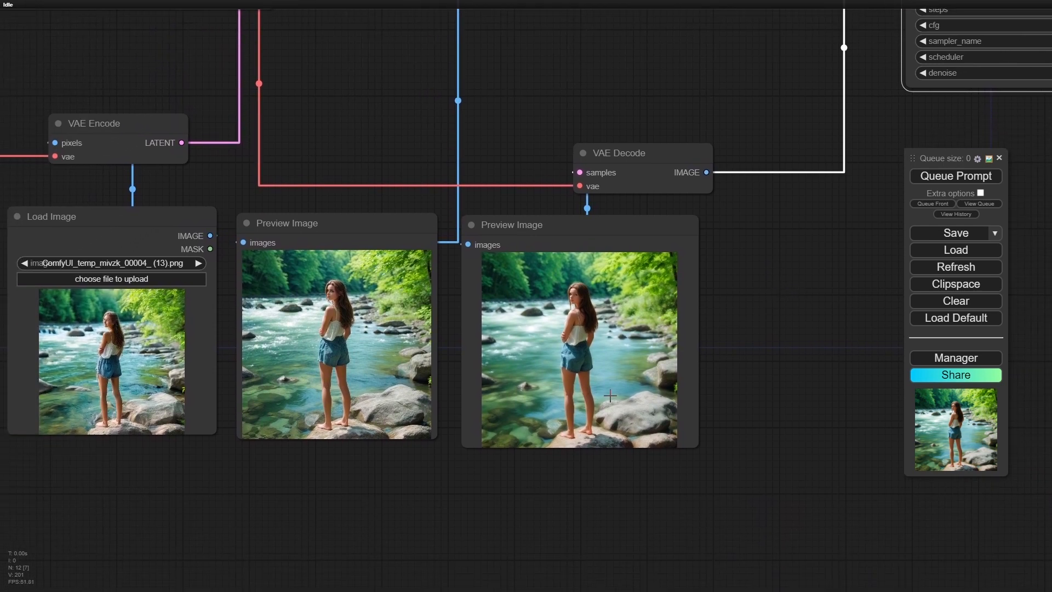
pyautogui.scroll(4, 610, 395)
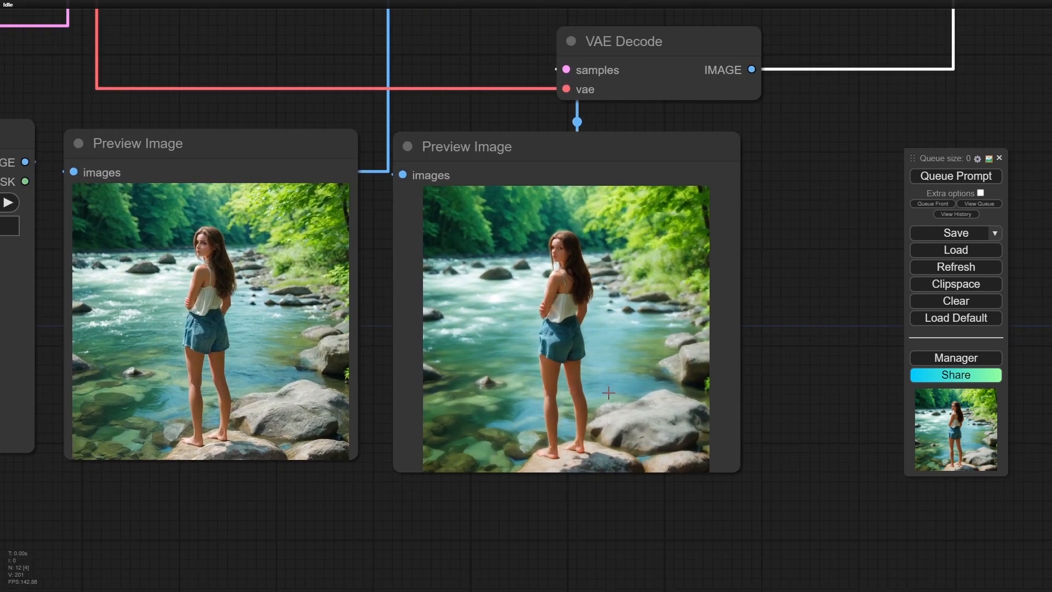
pyautogui.scroll(7, 576, 347)
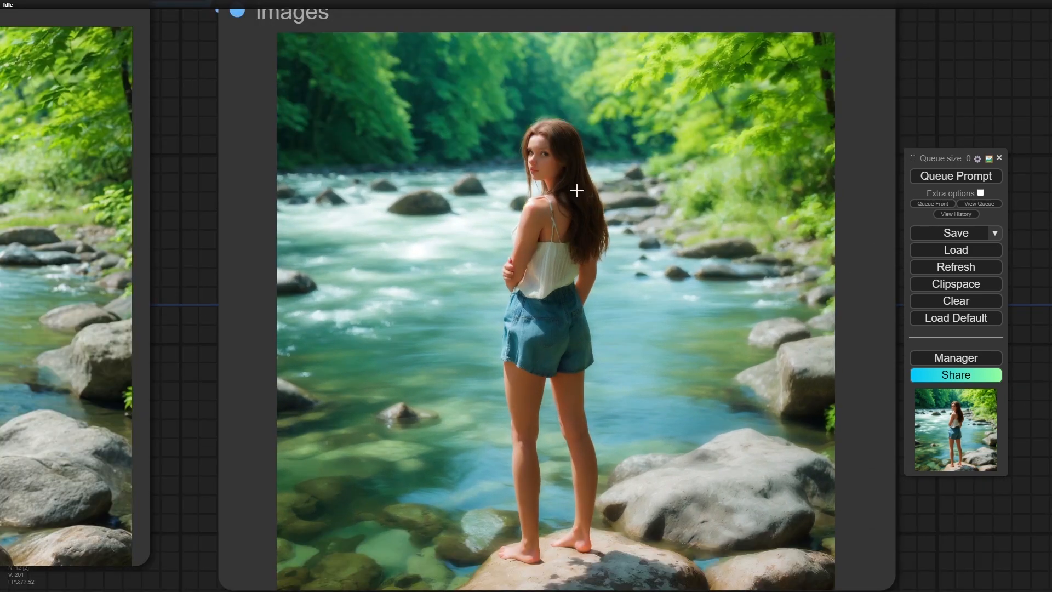
pyautogui.scroll(-4, 620, 386)
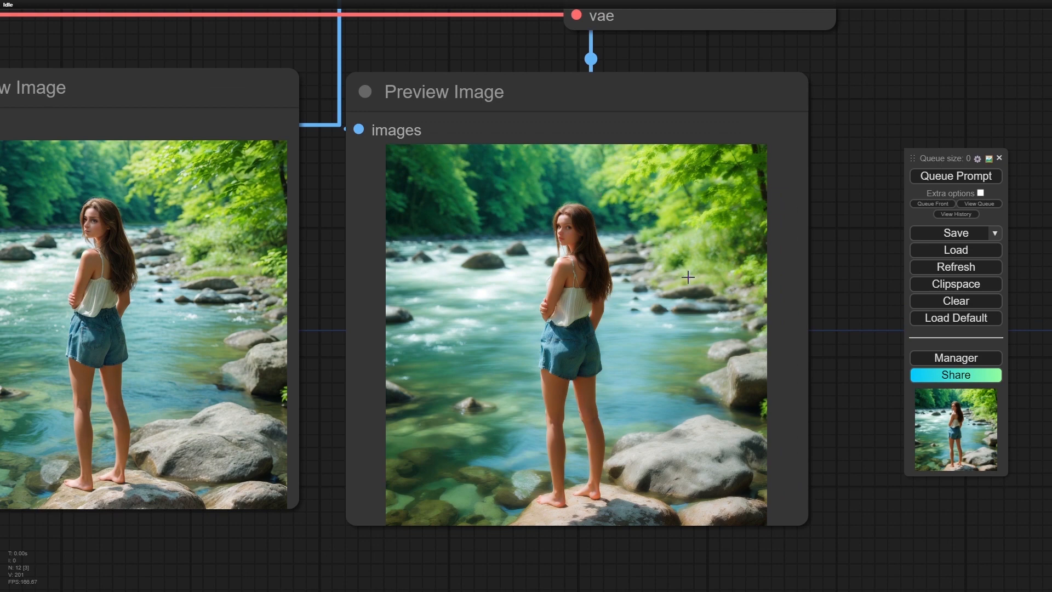
pyautogui.scroll(-3, 581, 466)
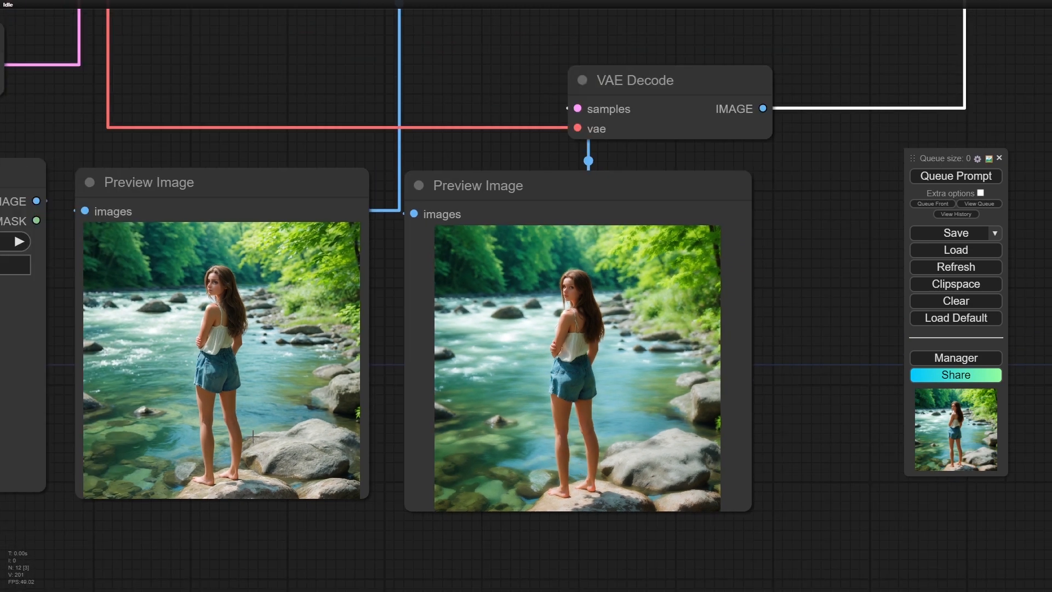
pyautogui.scroll(-1, 581, 466)
pyautogui.scroll(10, 618, 379)
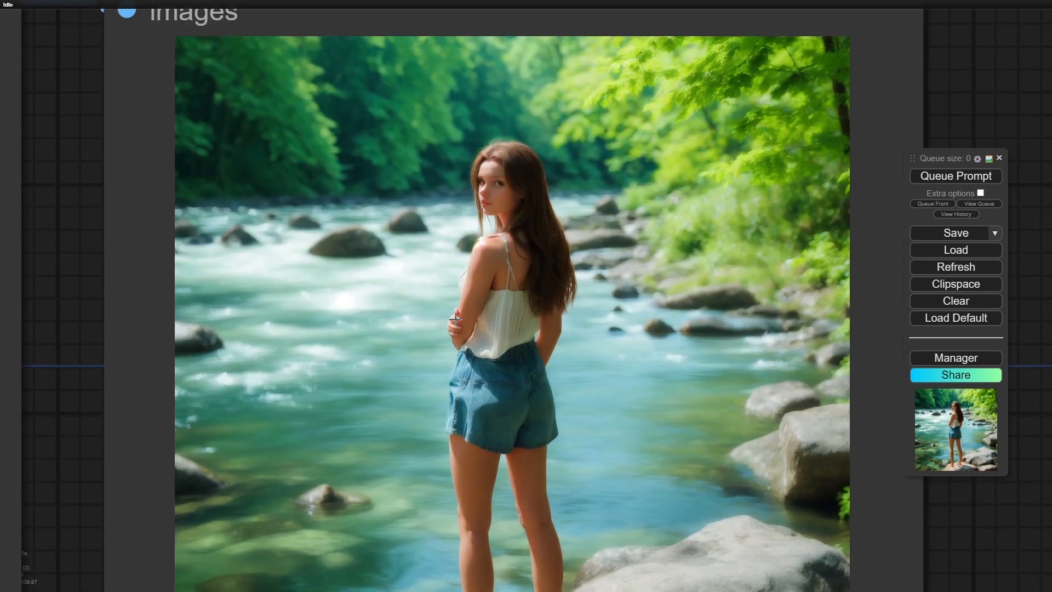
pyautogui.scroll(-5, 457, 325)
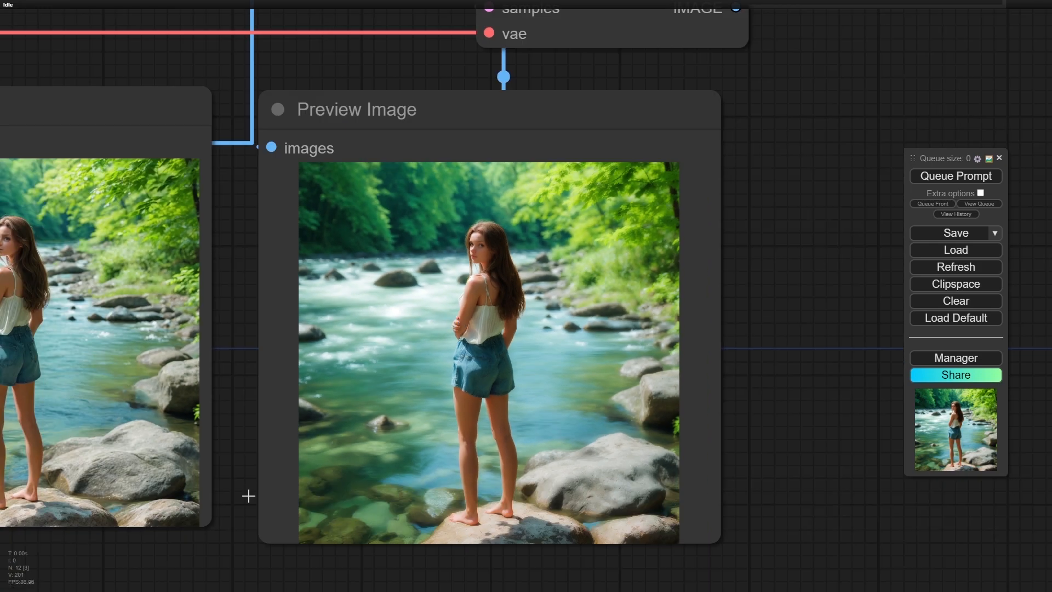
# - Inspect the face, hair and clothing detail in the source image and first preview, and compare them with the second-pass image
pyautogui.moveTo(215, 552); pyautogui.dragTo(727, 512)
pyautogui.scroll(8, 69, 278)
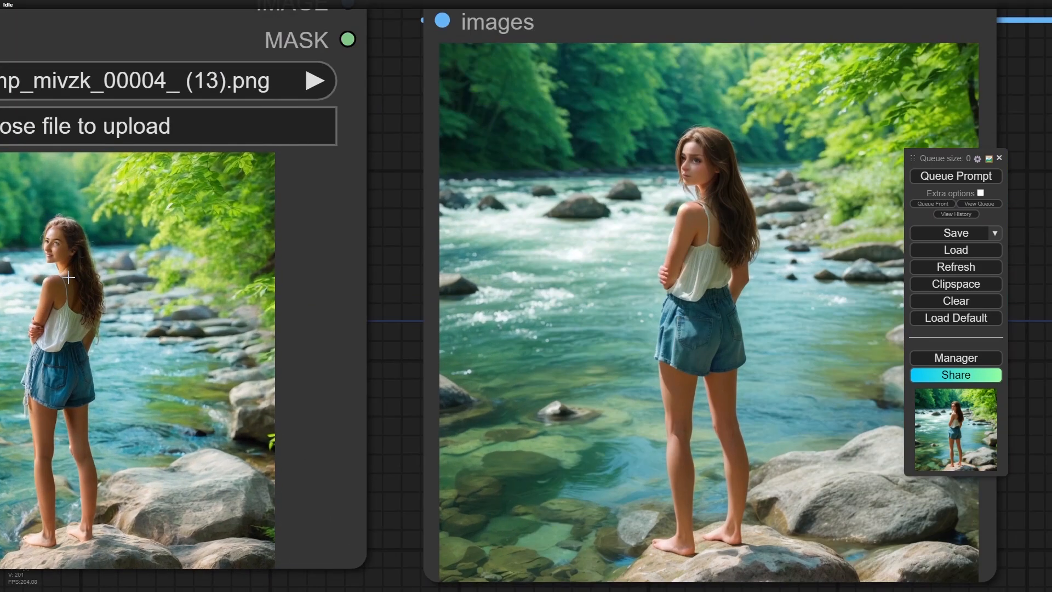
pyautogui.scroll(5, 69, 277)
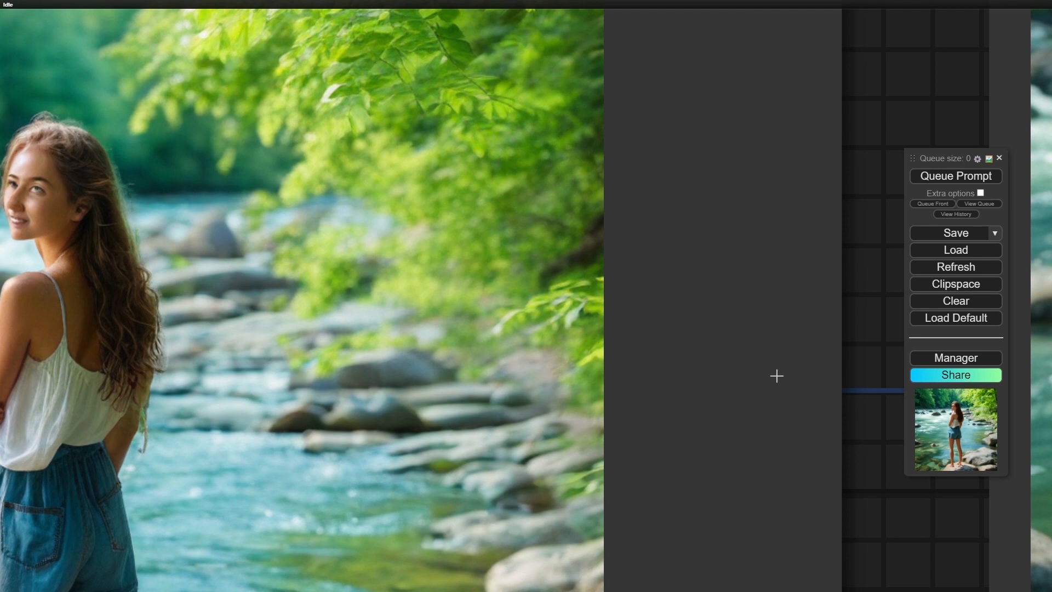
pyautogui.moveTo(939, 563); pyautogui.dragTo(28, 413)
pyautogui.scroll(-5, 782, 446)
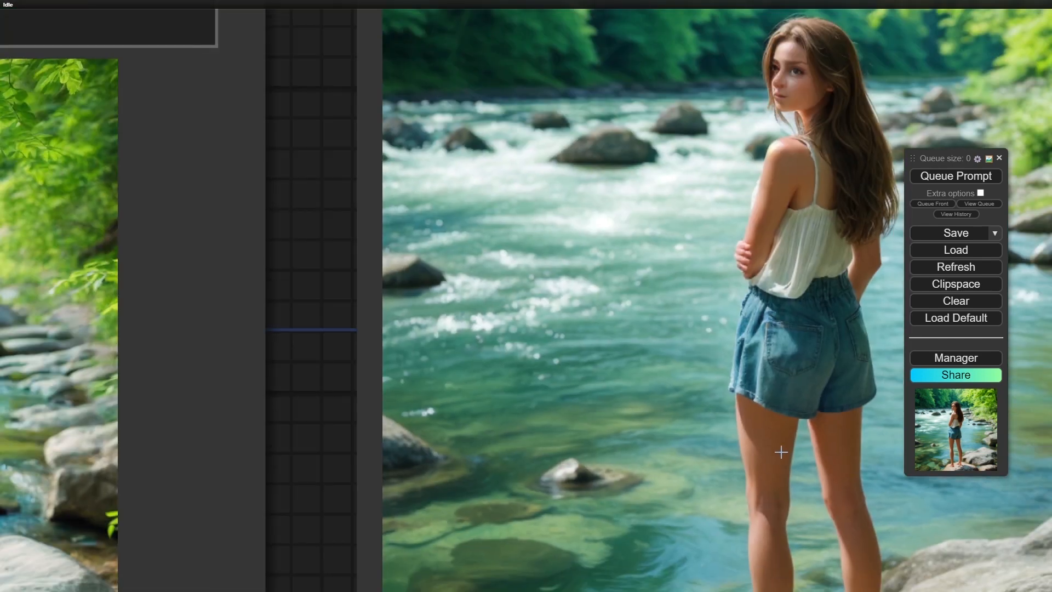
pyautogui.moveTo(716, 457); pyautogui.dragTo(637, 463)
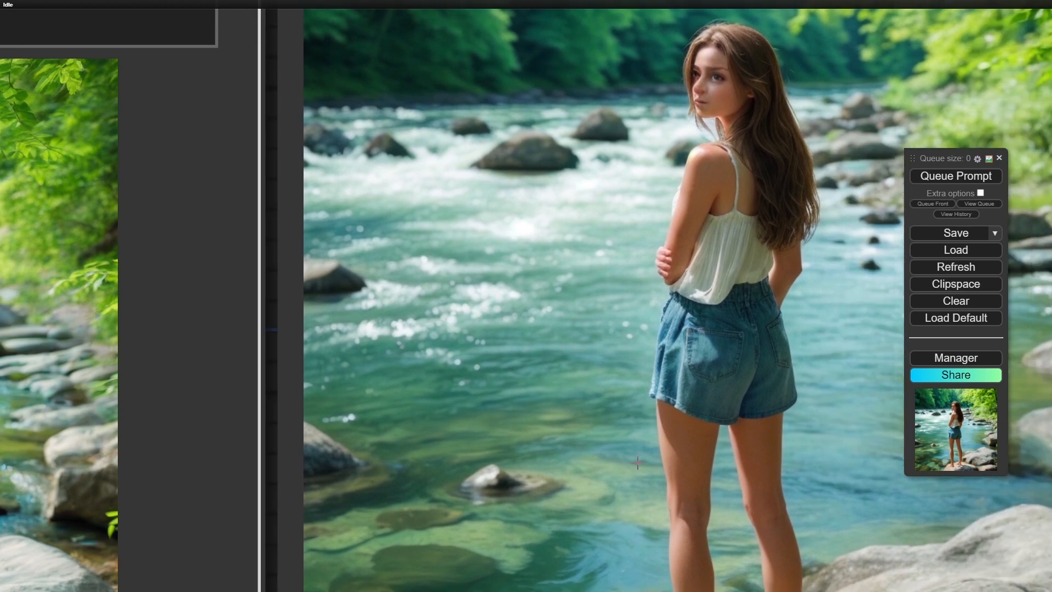
pyautogui.scroll(-8, 158, 419)
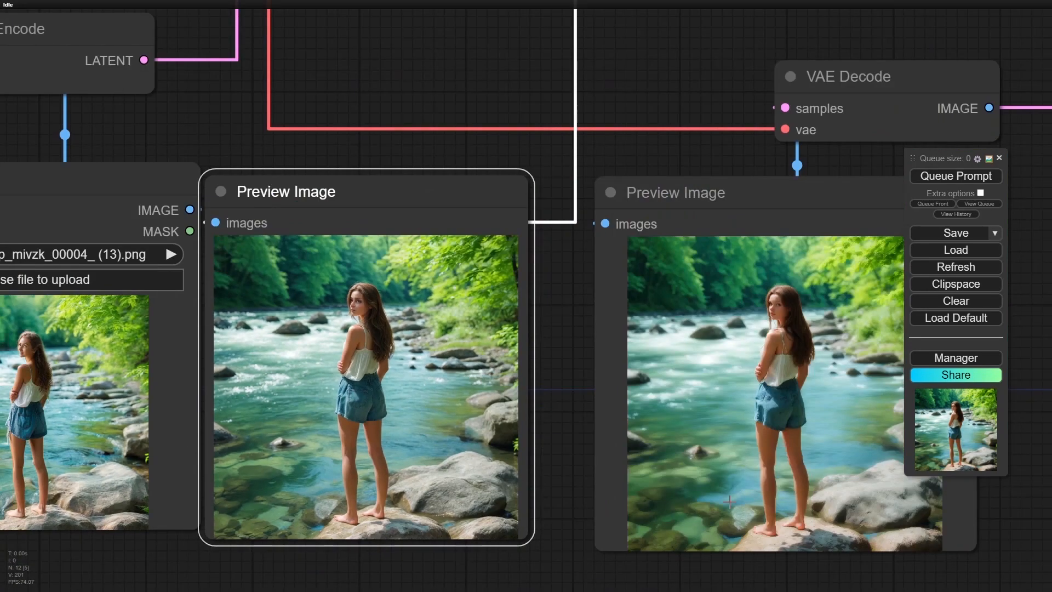
pyautogui.scroll(2, 684, 434)
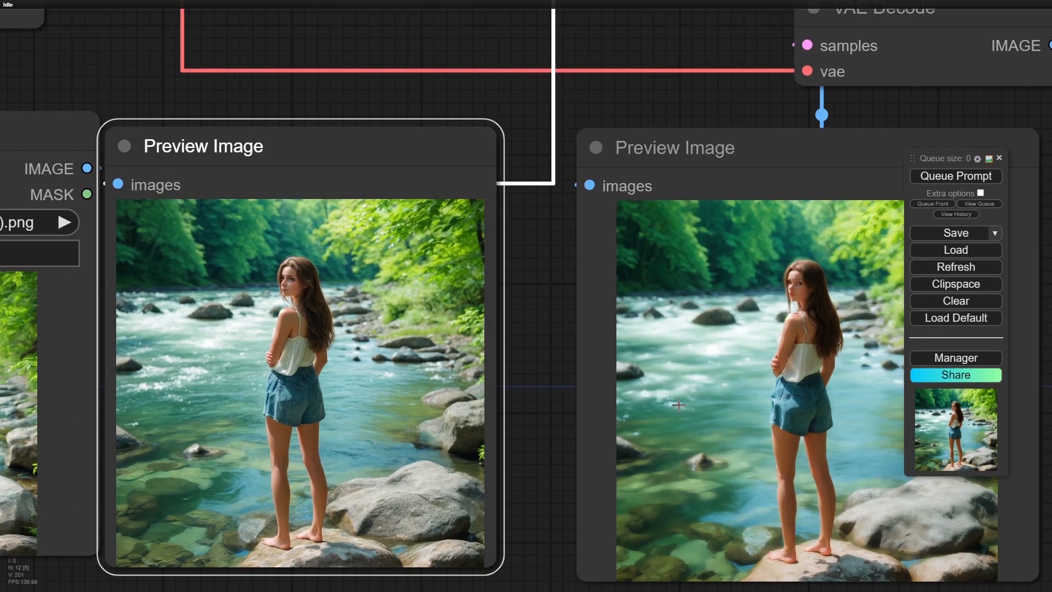
# - Move the second Preview Image node closer to the first Preview Image node
pyautogui.click(563, 485)
pyautogui.moveTo(563, 485); pyautogui.dragTo(504, 478)
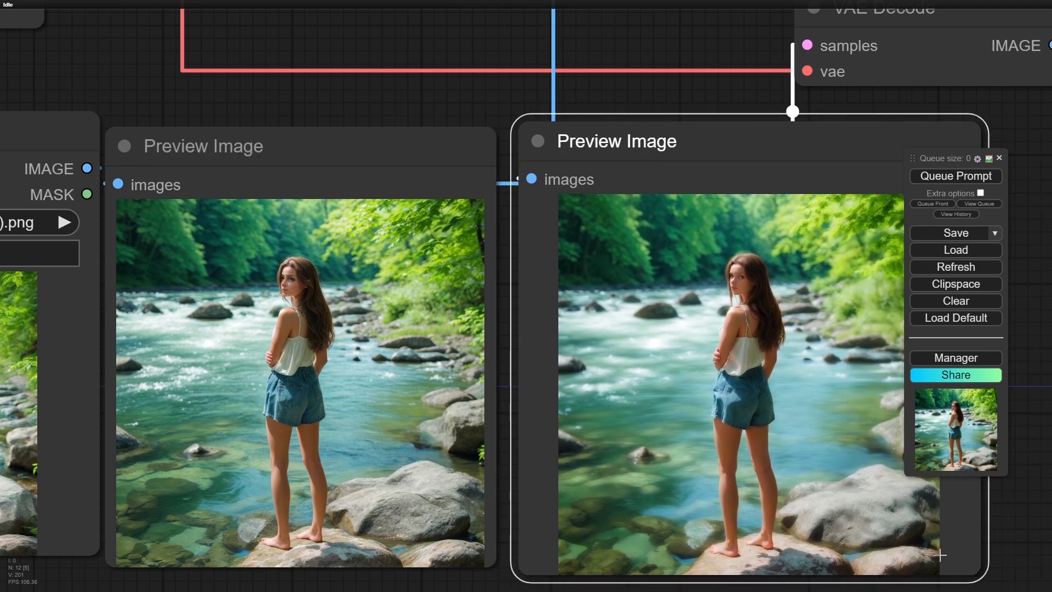
# - Examine the face, clothing and background detail of the second-pass image up close in the second Preview Image
pyautogui.moveTo(1014, 531); pyautogui.dragTo(780, 503)
pyautogui.scroll(2, 780, 502)
pyautogui.scroll(4, 780, 501)
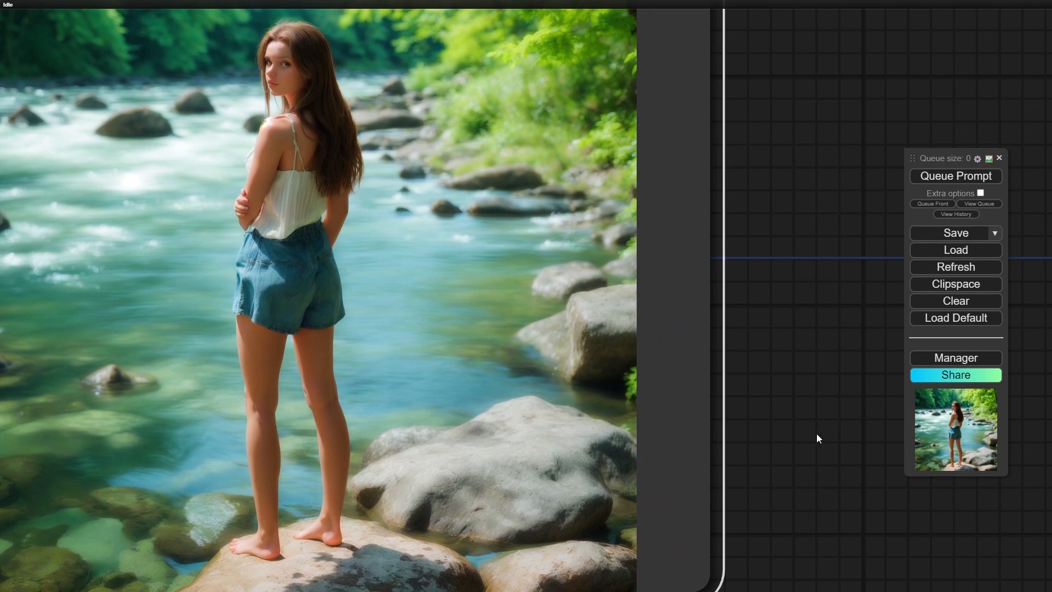
pyautogui.moveTo(817, 435); pyautogui.dragTo(920, 482)
pyautogui.scroll(2, 410, 334)
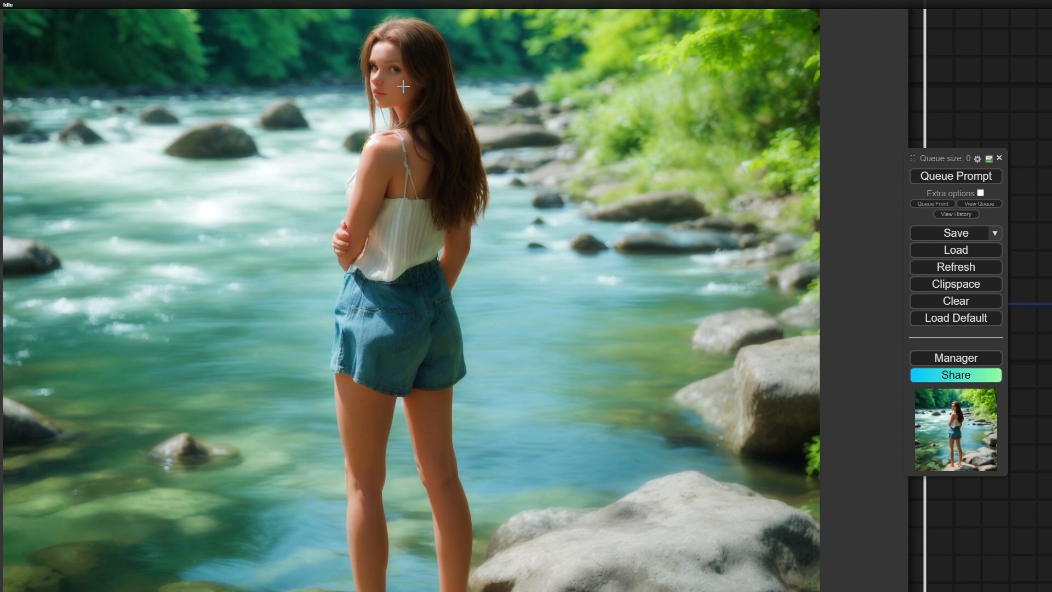
pyautogui.scroll(1, 379, 326)
pyautogui.scroll(2, 379, 326)
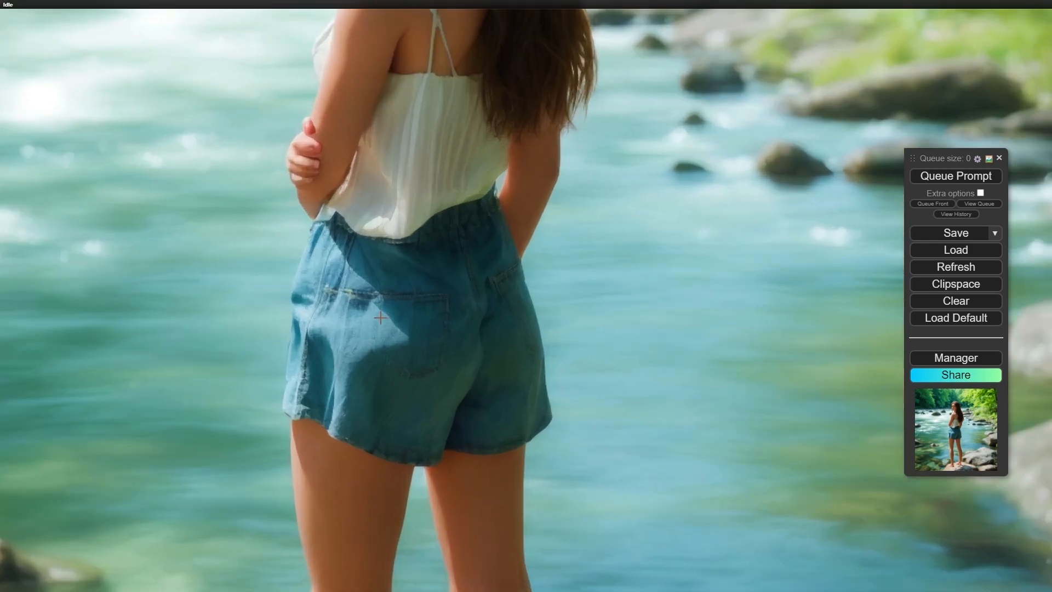
pyautogui.scroll(-10, 379, 316)
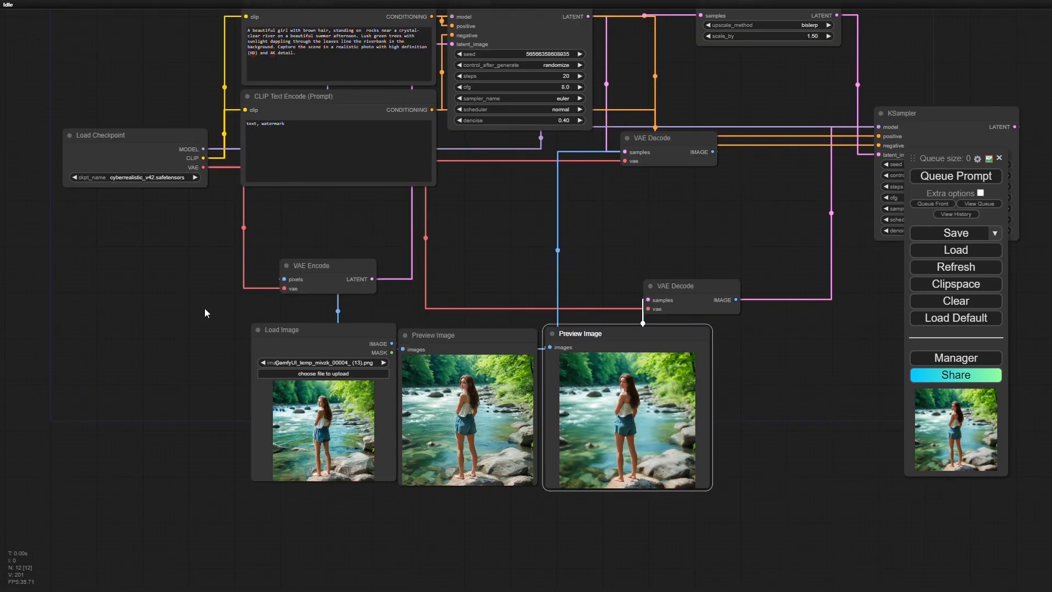
# - Switch the Load Checkpoint model to juggernautXL_v9Rundiffusionphoto2.safetensors
pyautogui.scroll(4, 205, 313)
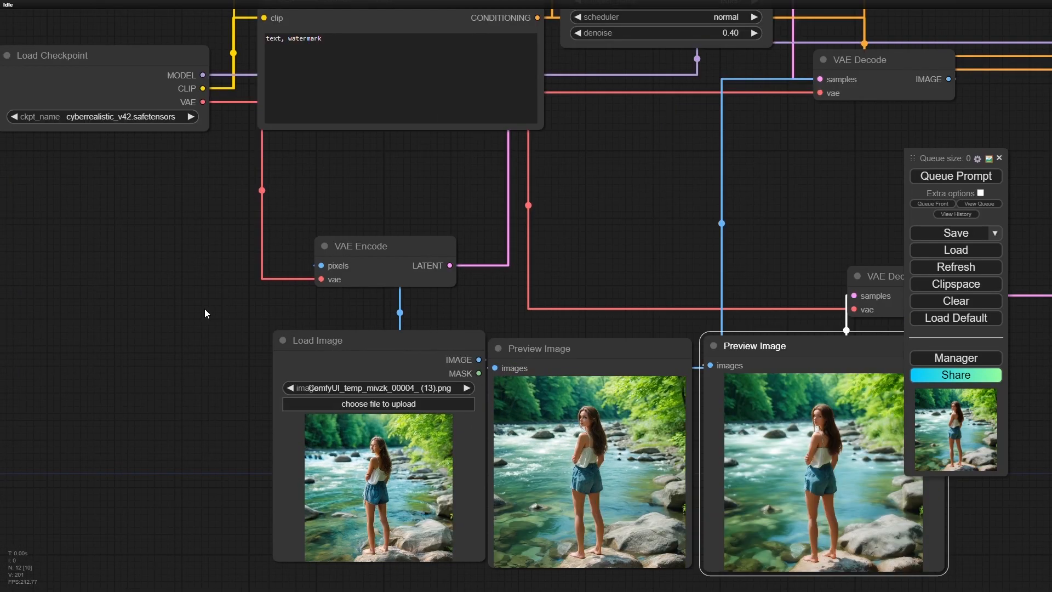
pyautogui.moveTo(159, 194); pyautogui.dragTo(200, 337)
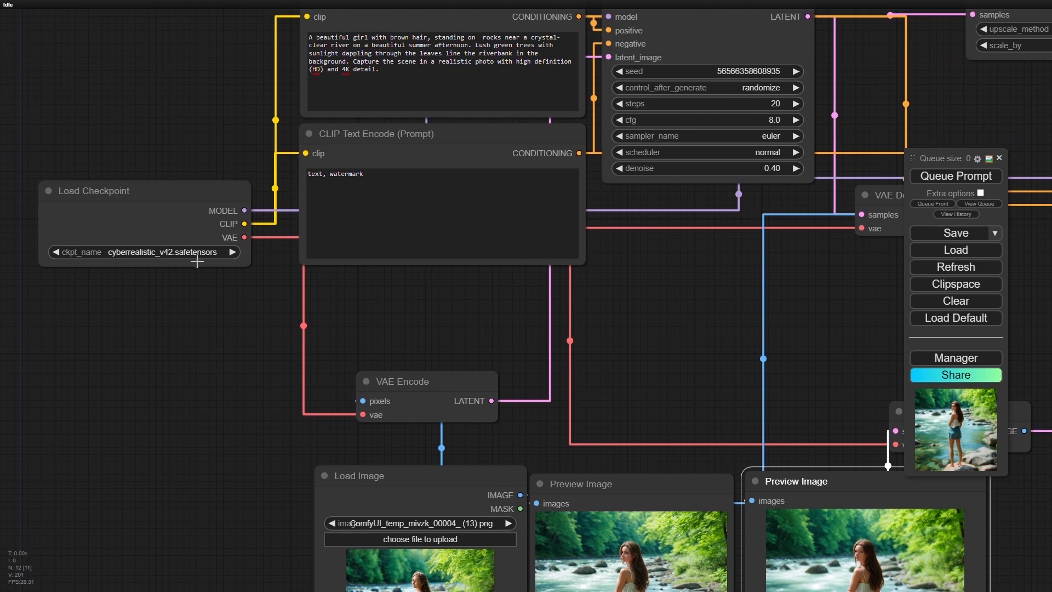
pyautogui.click(201, 252)
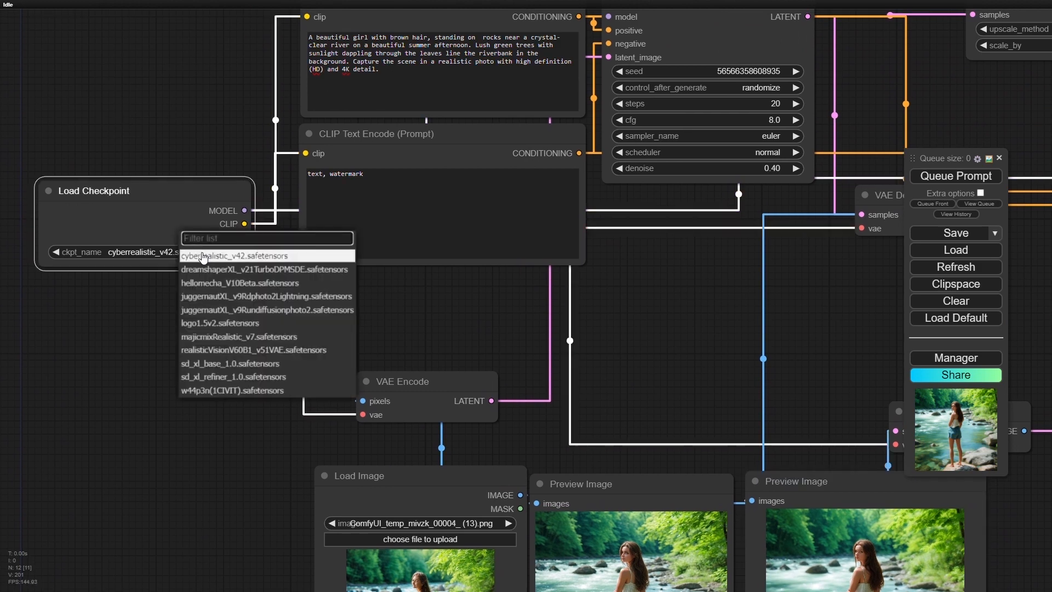
pyautogui.click(264, 310)
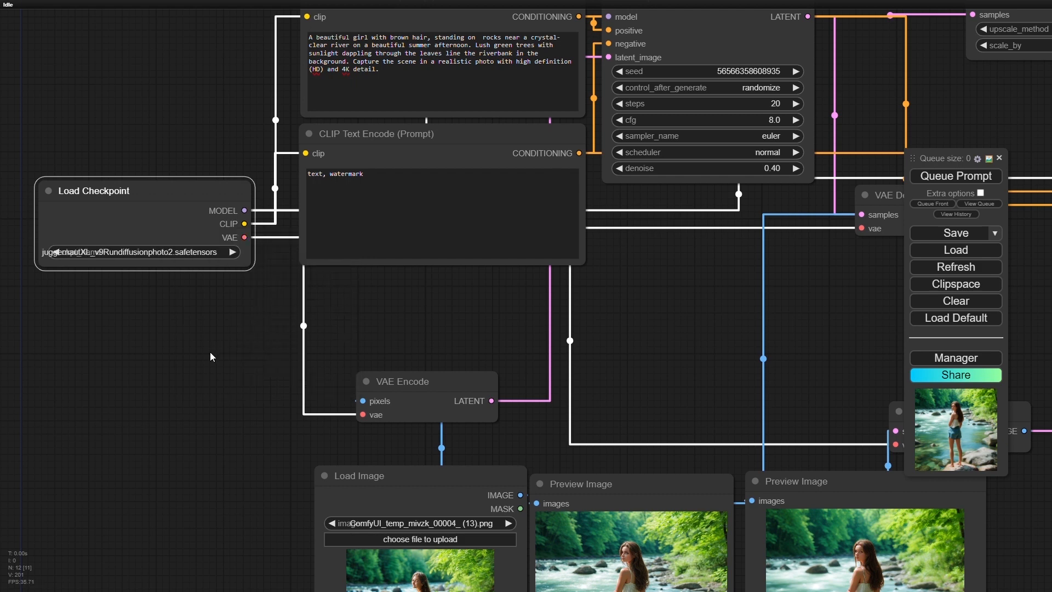
# - Set the first KSampler's sampler to dpmpp_3m_sde and its scheduler to karras
pyautogui.moveTo(210, 353); pyautogui.dragTo(24, 360)
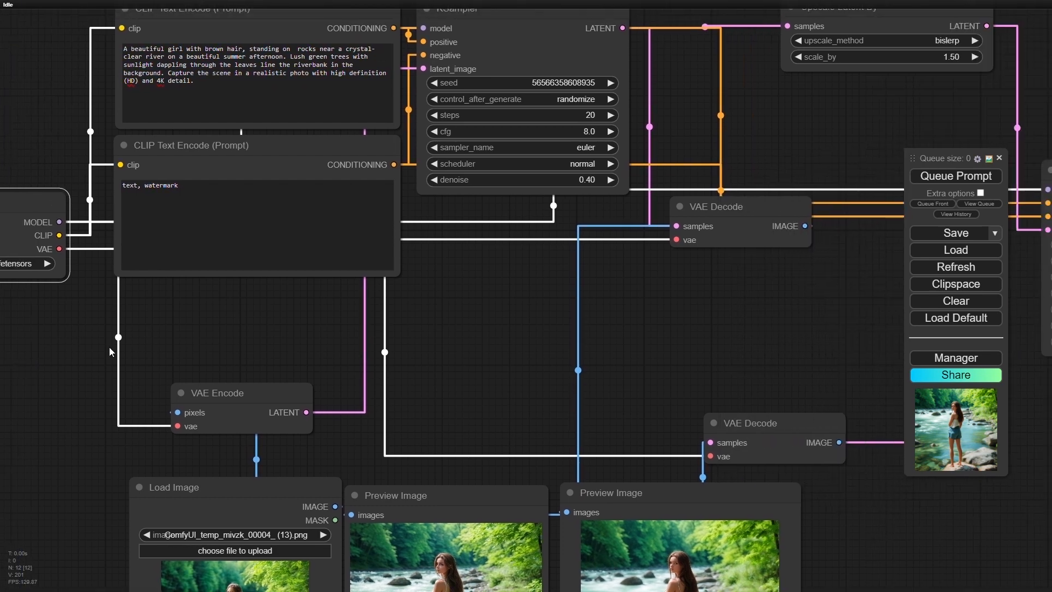
pyautogui.click(610, 148)
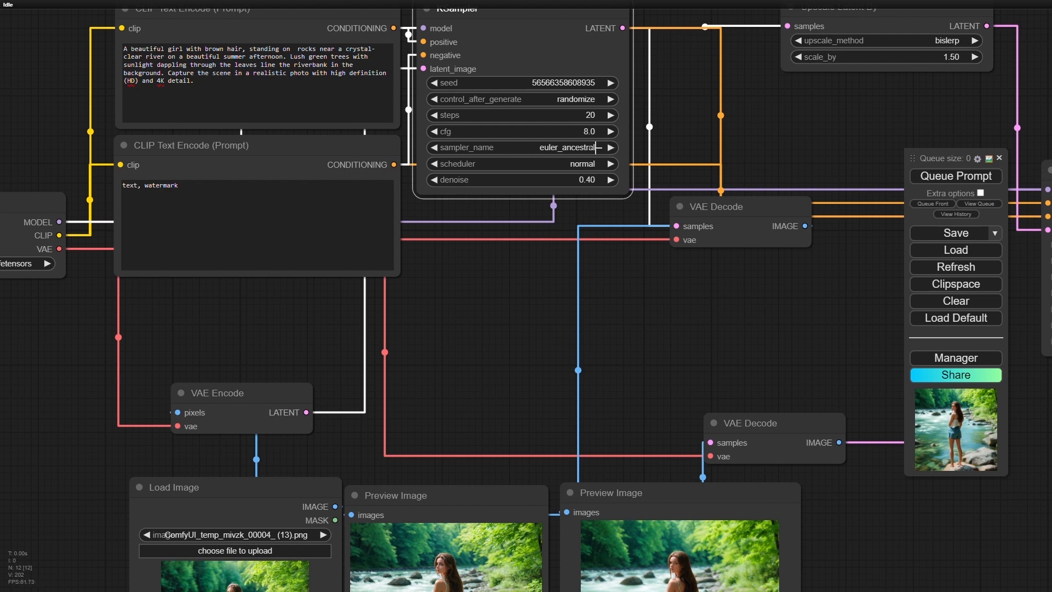
pyautogui.click(594, 147)
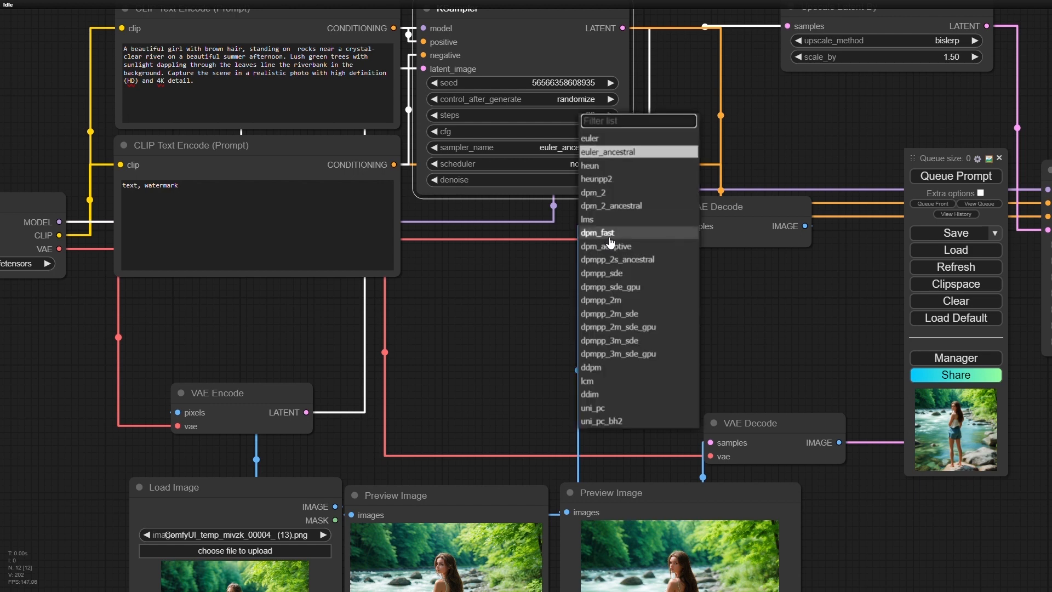
pyautogui.click(649, 342)
pyautogui.click(603, 161)
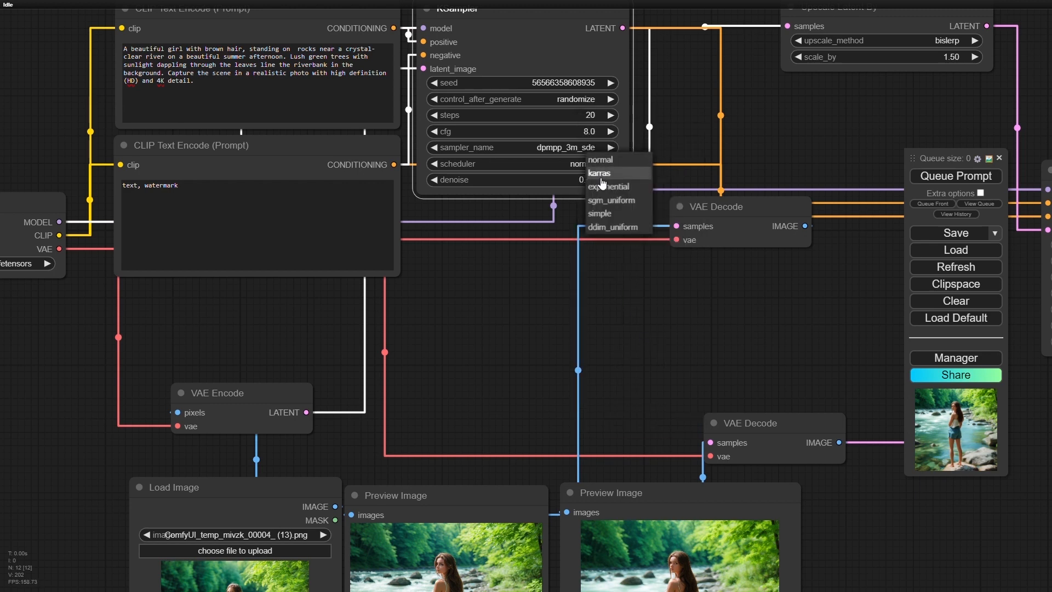
pyautogui.click(594, 171)
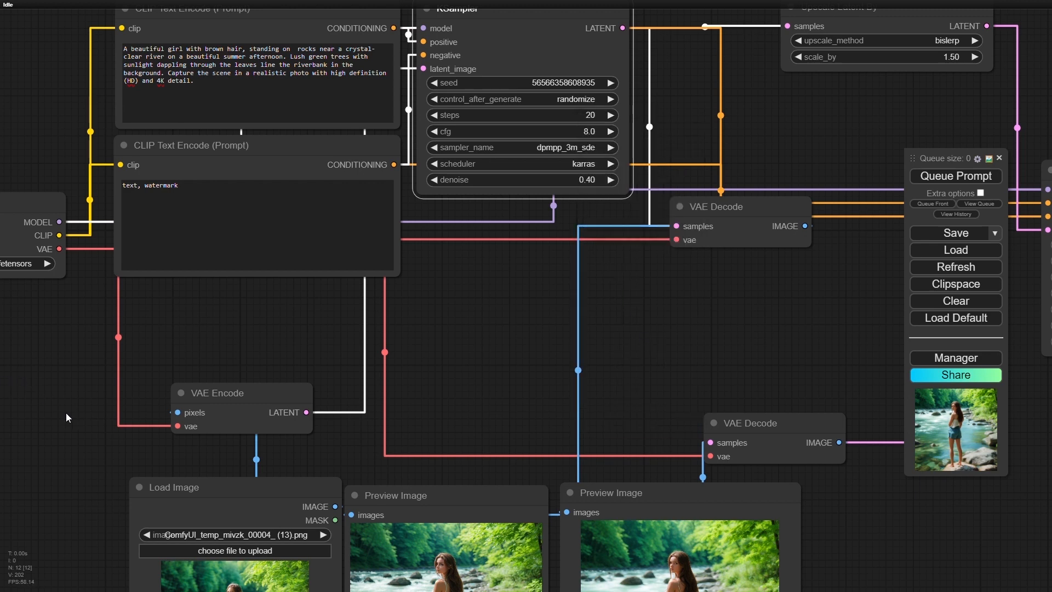
# - Set the second KSampler's sampler to dpmpp_3m_sde, its scheduler to karras and its denoise to 0.55
pyautogui.moveTo(944, 535); pyautogui.dragTo(537, 541)
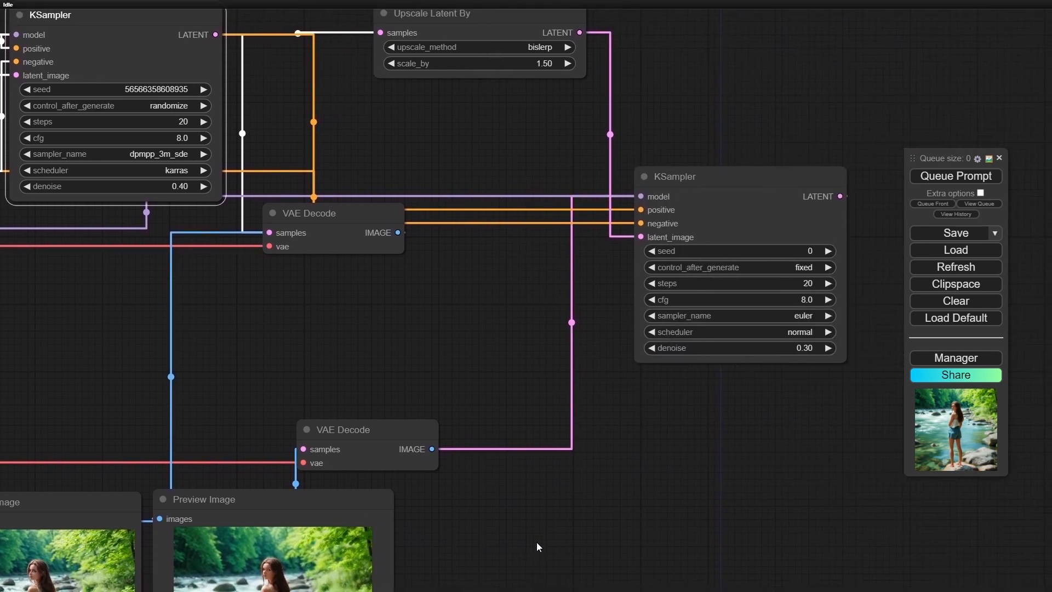
pyautogui.click(806, 316)
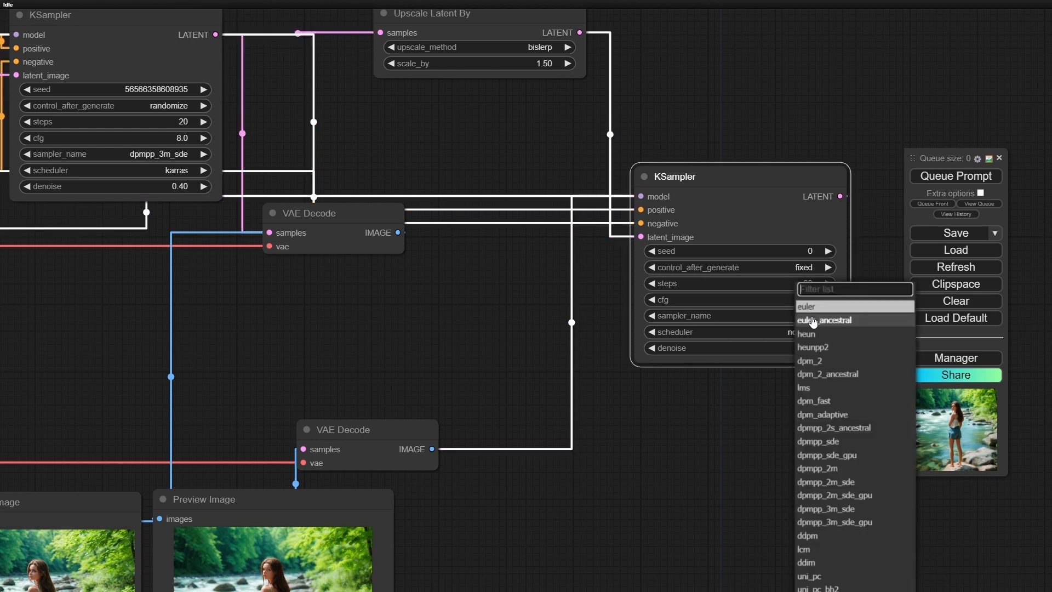
pyautogui.click(843, 508)
pyautogui.click(815, 332)
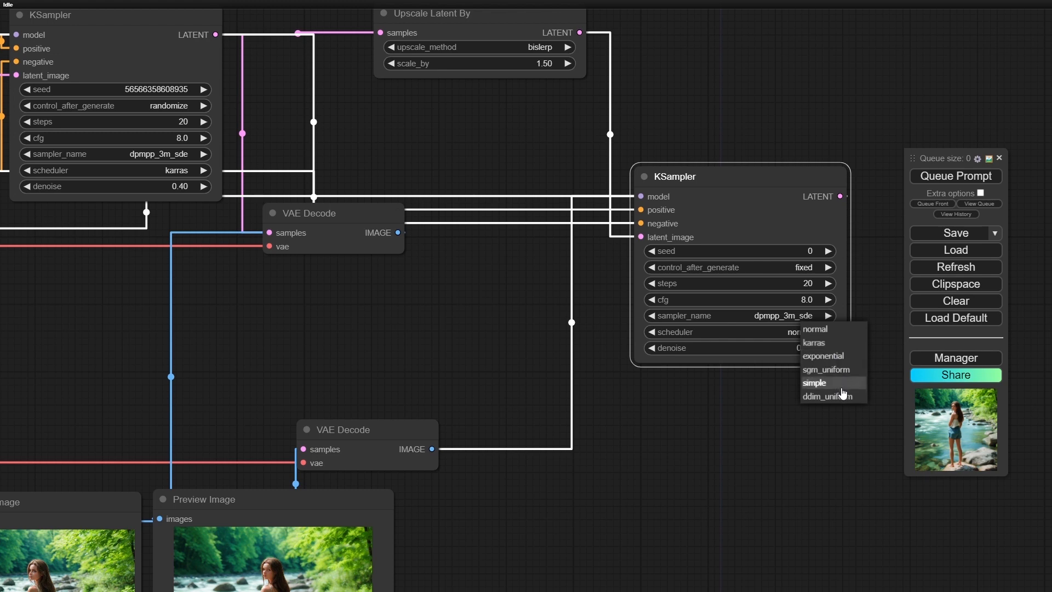
pyautogui.click(828, 343)
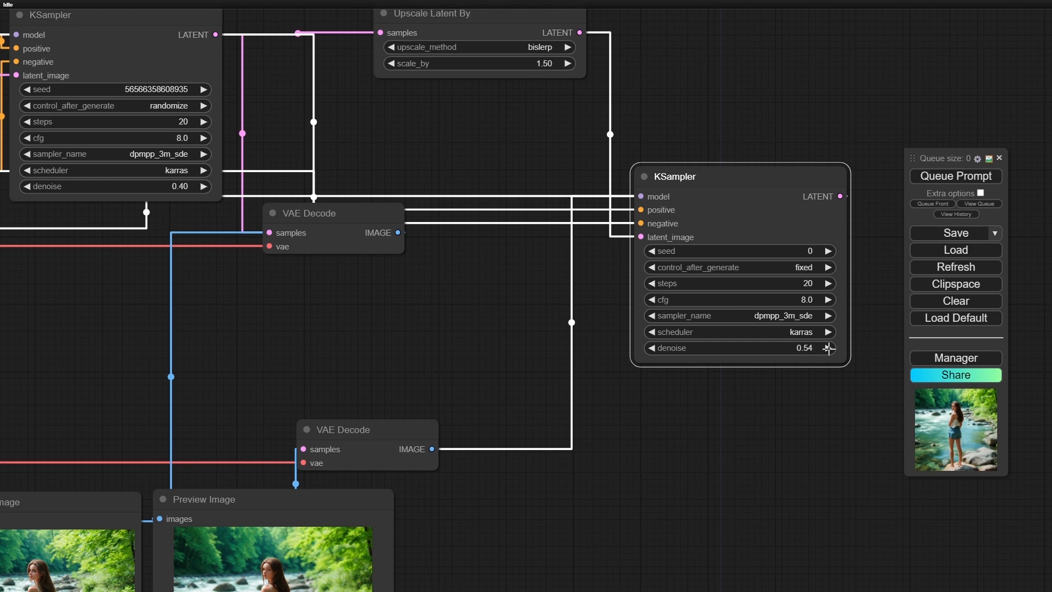
# - Queue the prompt to regenerate both preview images with the new checkpoint and sampler settings
pyautogui.scroll(-4, 724, 440)
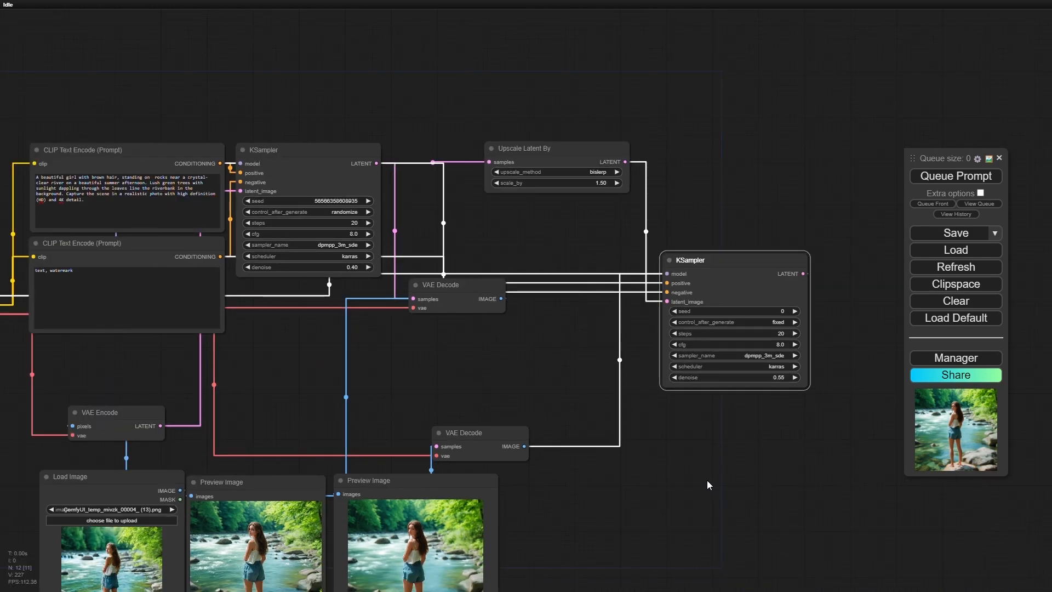
pyautogui.moveTo(661, 518); pyautogui.dragTo(774, 337)
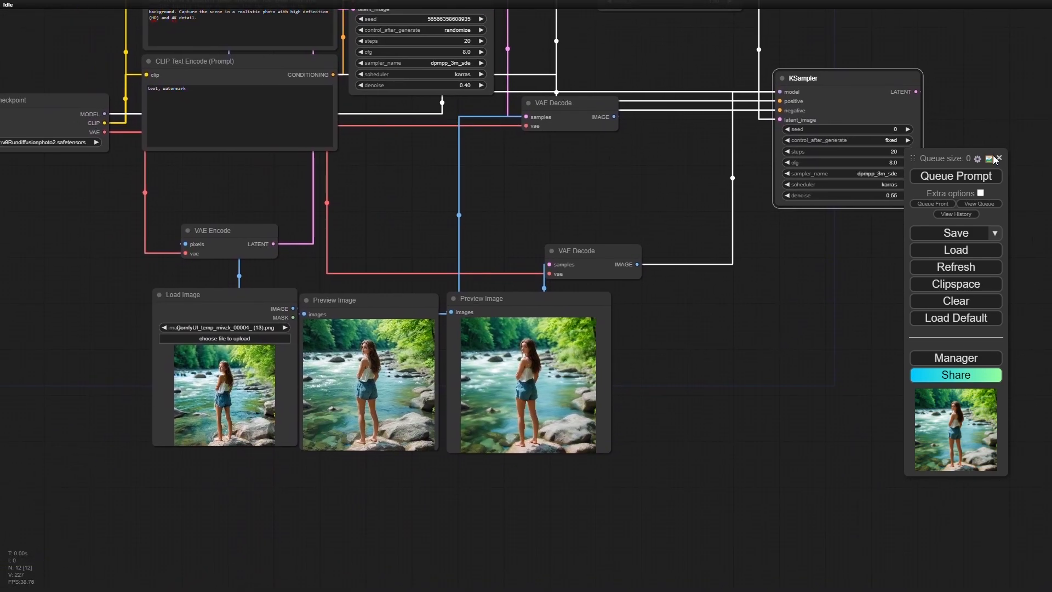
pyautogui.click(971, 181)
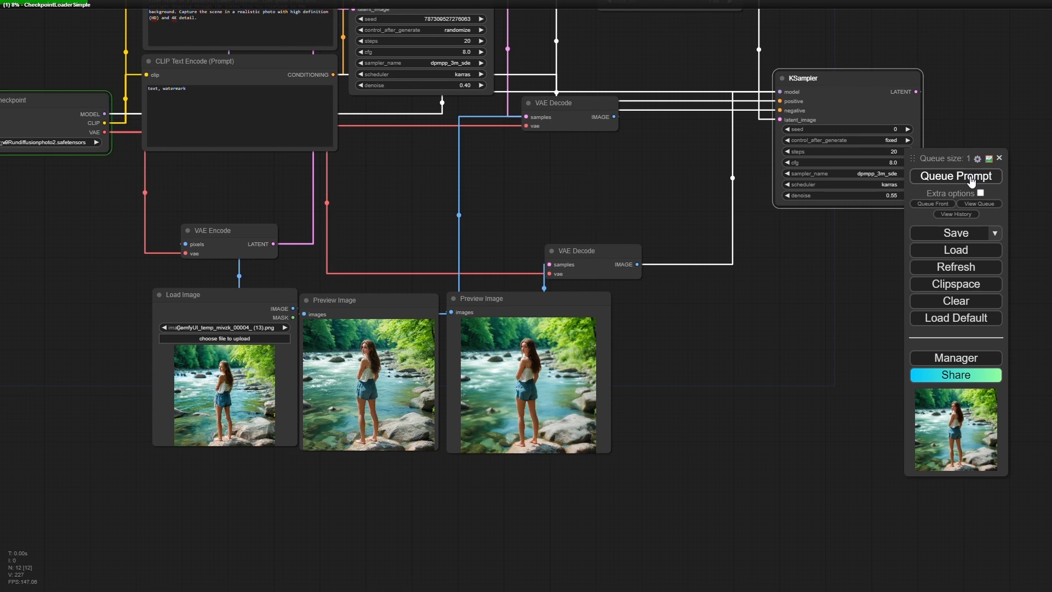